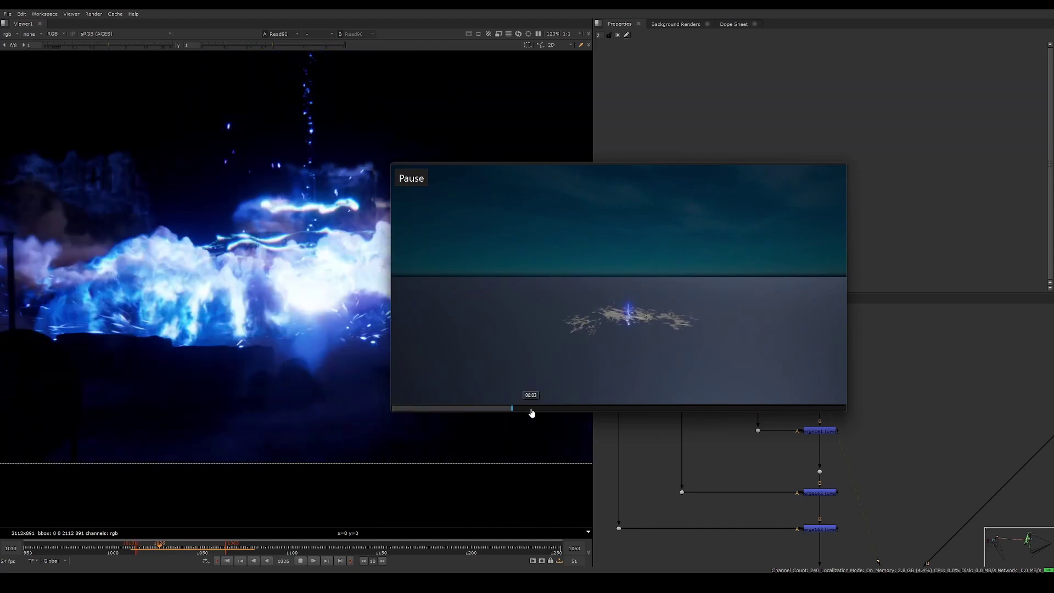
Scrub through the reference explosion video to compare its ground flash, shockwave ring and fiery burst
{"action": "left_click", "coordinate": [537, 410]}
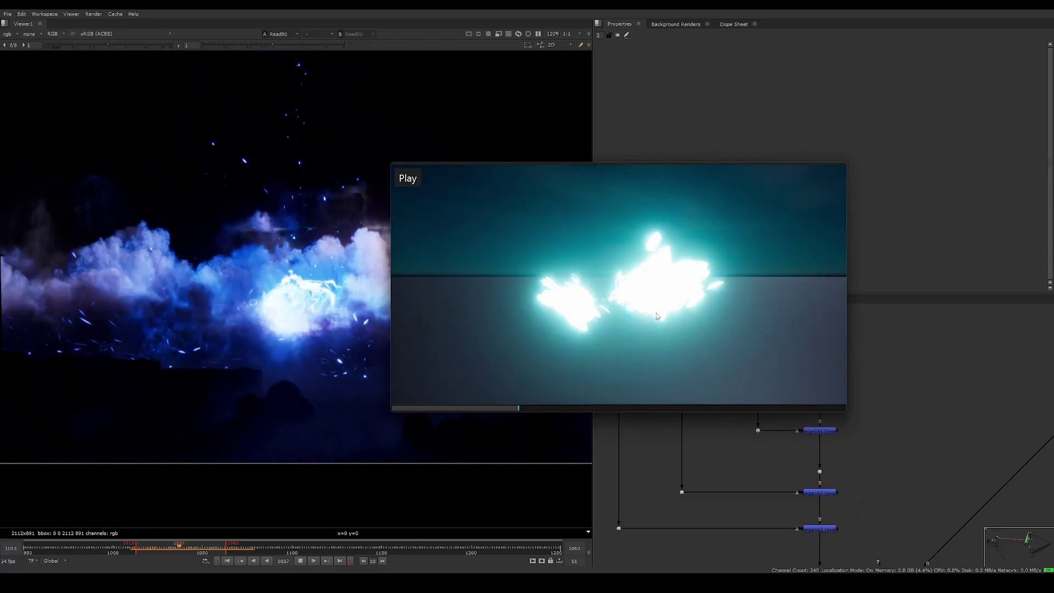
{"action": "left_click", "coordinate": [476, 409]}
{"action": "left_click", "coordinate": [455, 409]}
{"action": "left_click", "coordinate": [431, 409]}
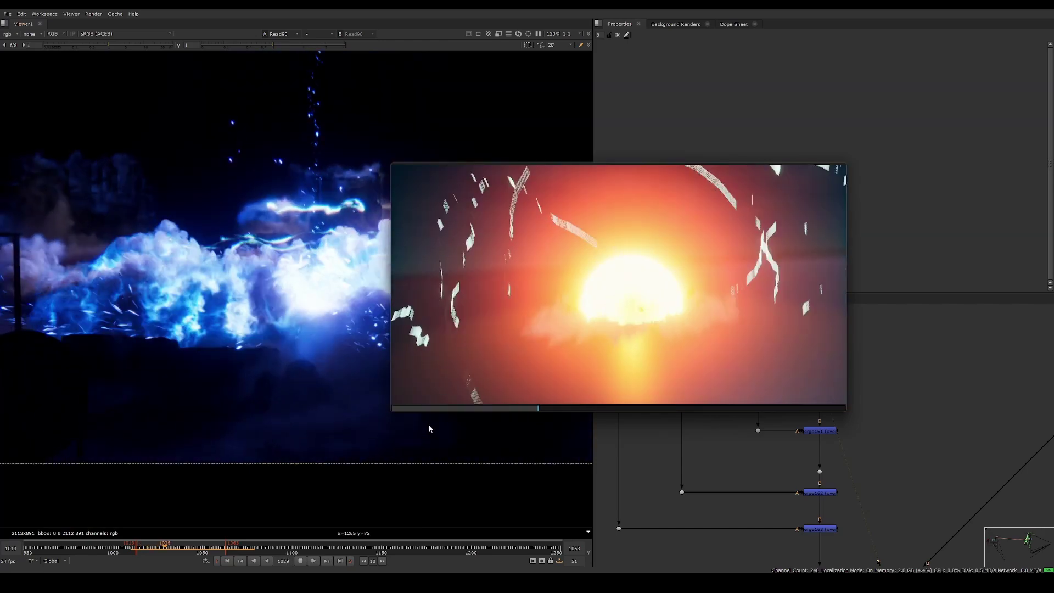
{"action": "left_click", "coordinate": [447, 409]}
{"action": "left_click", "coordinate": [452, 410]}
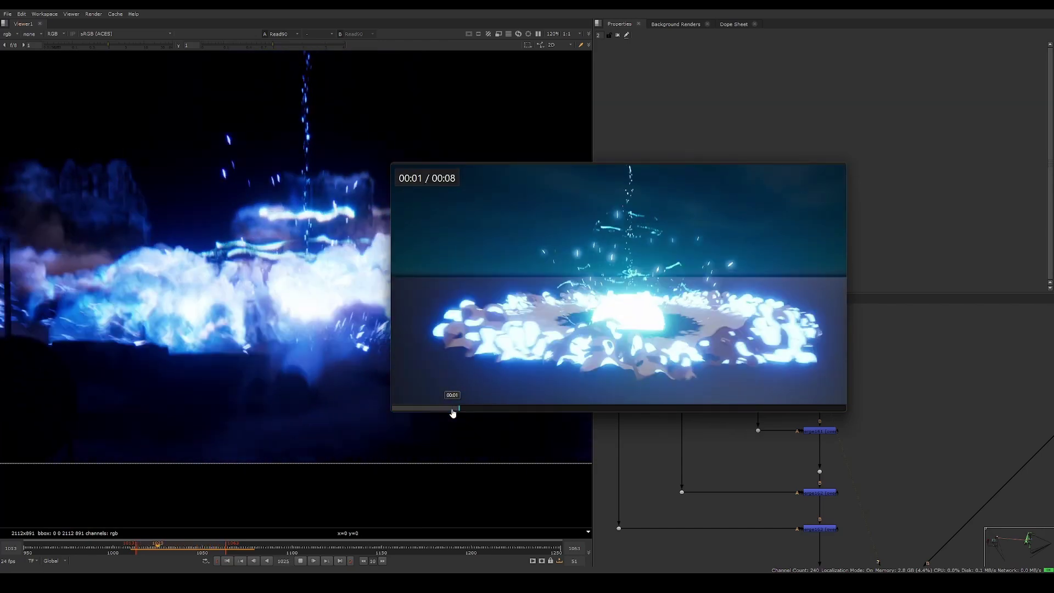
{"action": "left_click", "coordinate": [452, 410]}
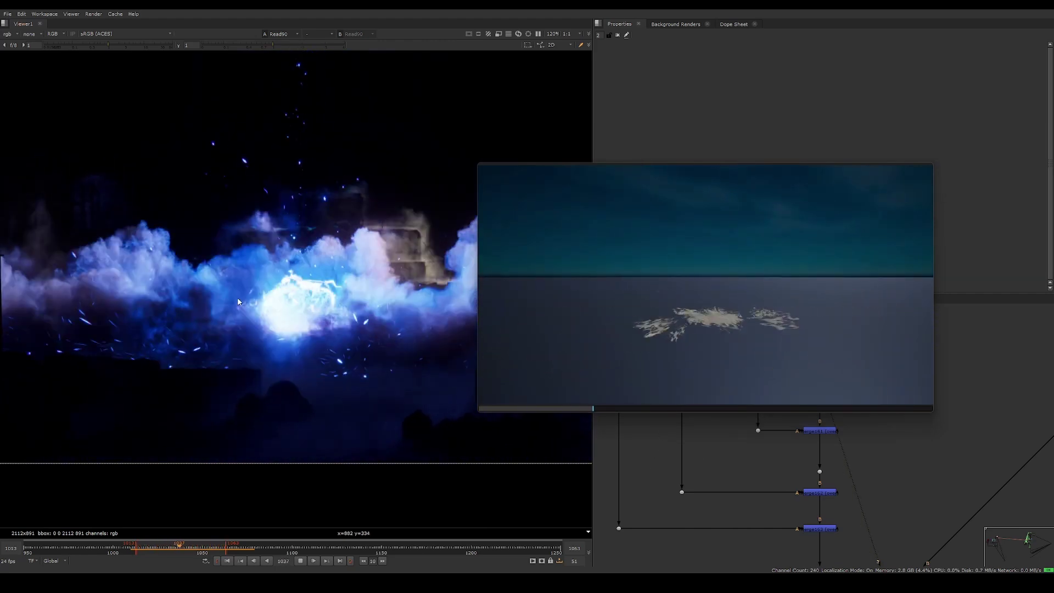
Play the rendered blue explosion with the playback range extended to frame 1130, and move the reference video clear of it
{"action": "left_click", "coordinate": [315, 560]}
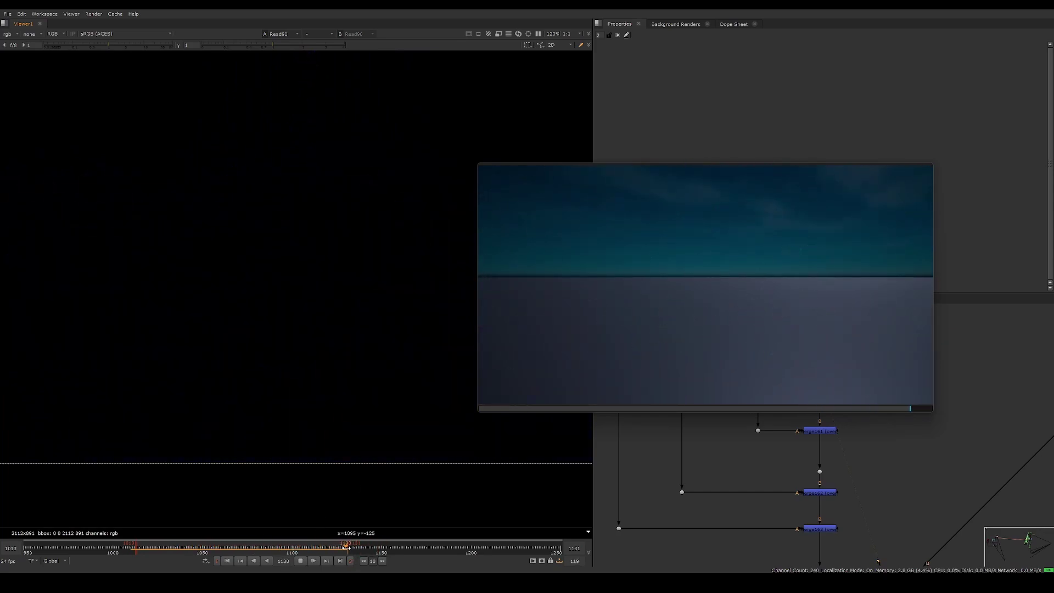
{"action": "left_click_drag", "start_coordinate": [340, 547], "coordinate": [346, 548]}
{"action": "left_click_drag", "start_coordinate": [634, 261], "coordinate": [667, 294]}
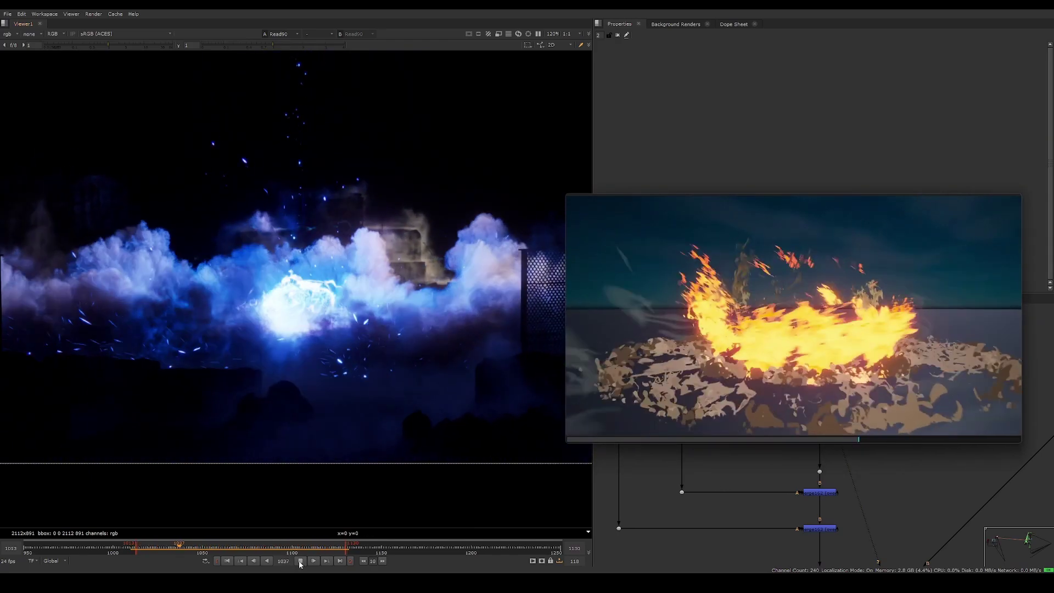
Review the rendered explosion around frame 1053, replay it, and shorten the playback range to end at frame 1075
{"action": "left_click", "coordinate": [300, 561]}
{"action": "left_click_drag", "start_coordinate": [219, 549], "coordinate": [208, 542]}
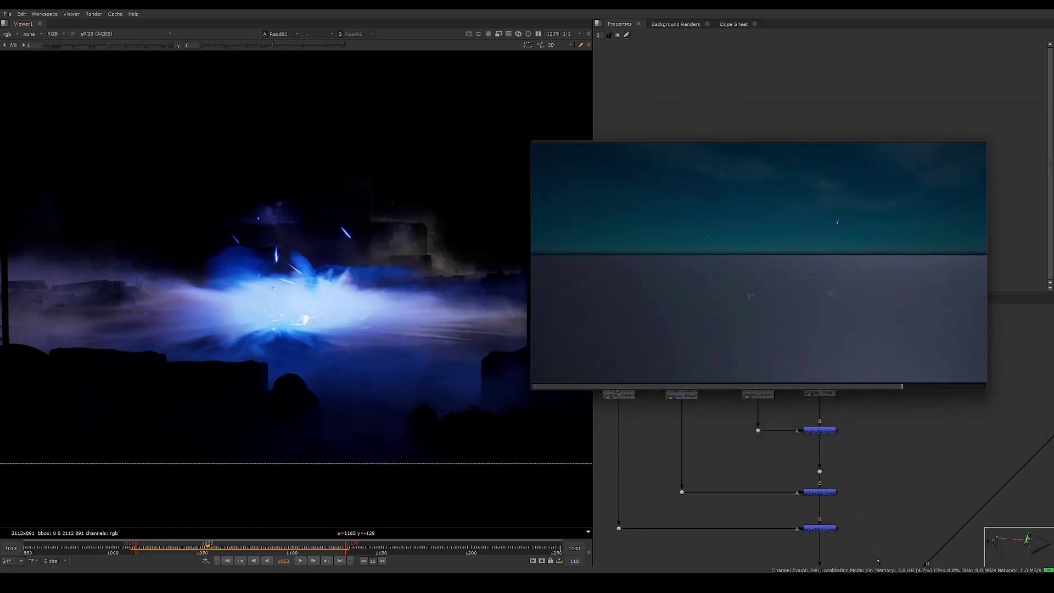
{"action": "left_click", "coordinate": [299, 561]}
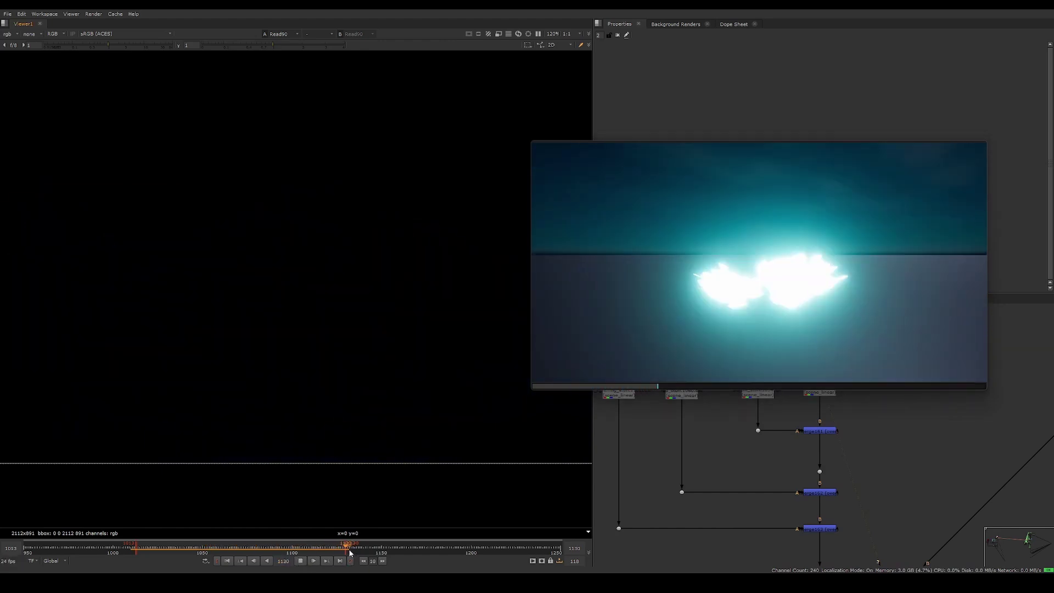
{"action": "left_click_drag", "start_coordinate": [347, 549], "coordinate": [248, 547]}
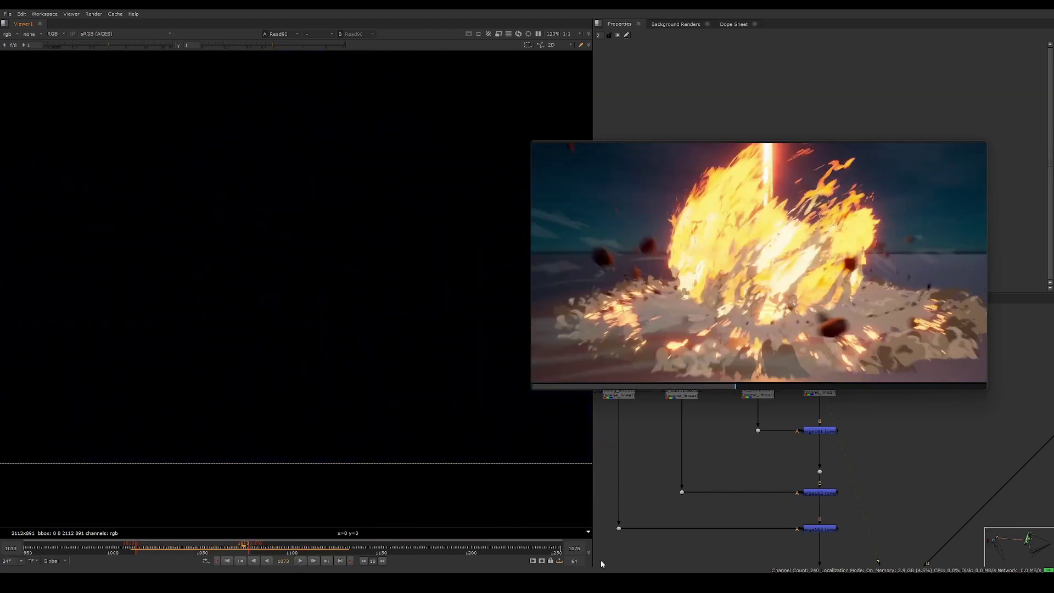
Switch to the Houdini scene and open the network inside the BLUE_shockwave geometry object
{"action": "mouse_move", "coordinate": [572, 583]}
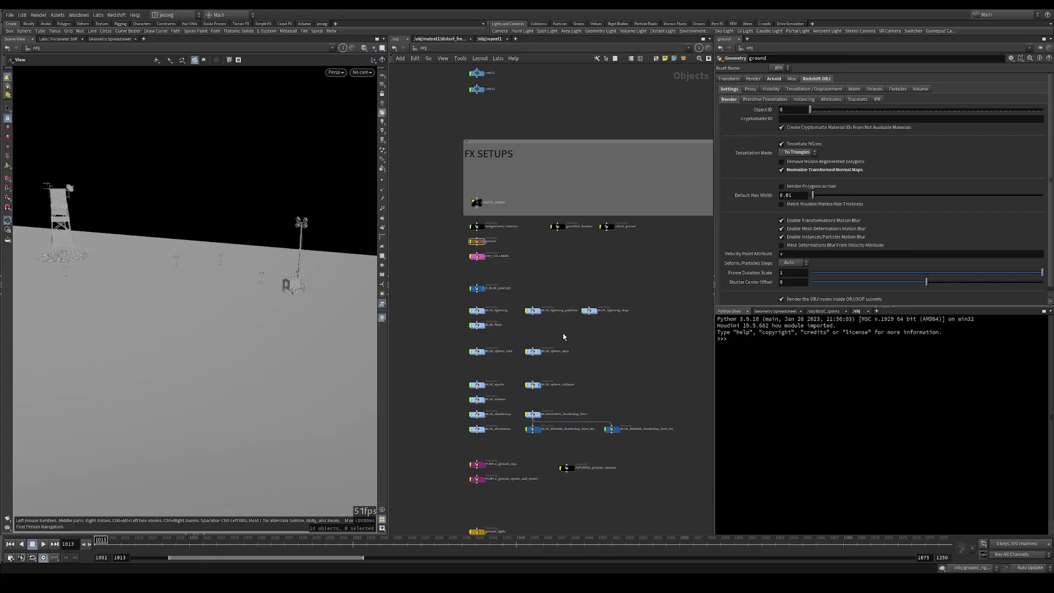
{"action": "scroll", "coordinate": [535, 348], "scroll_direction": "up", "scroll_amount": 2}
{"action": "scroll", "coordinate": [487, 400], "scroll_direction": "up", "scroll_amount": 2}
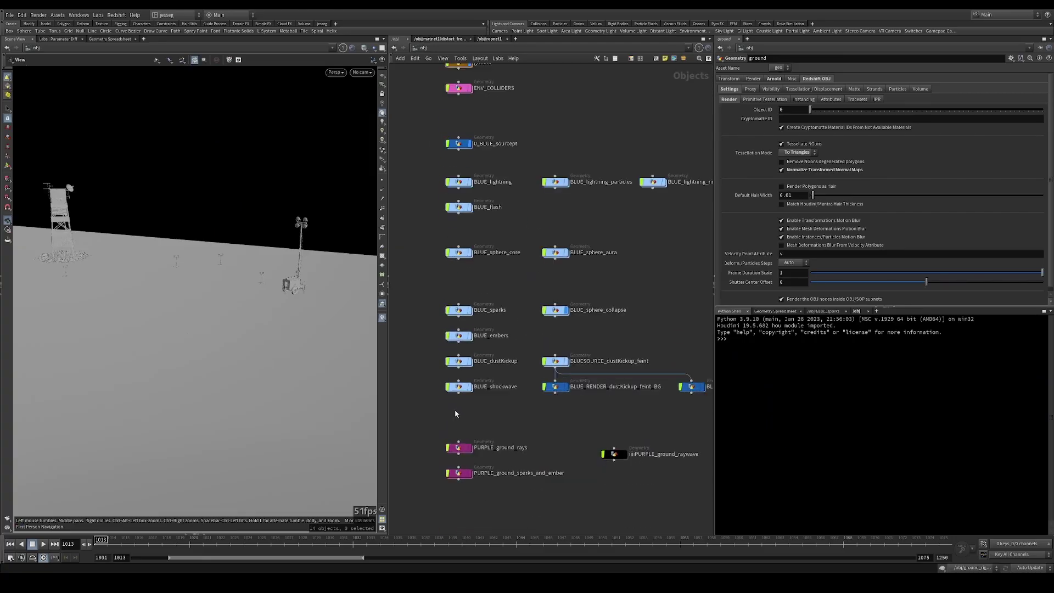
{"action": "left_click_drag", "start_coordinate": [432, 374], "coordinate": [431, 374]}
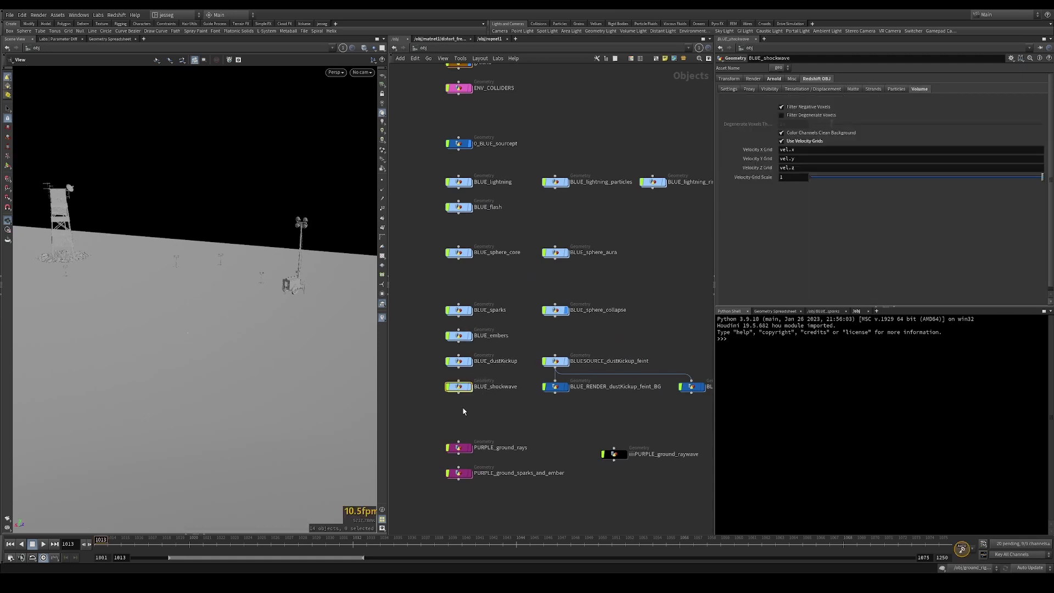
{"action": "double_click", "coordinate": [460, 387]}
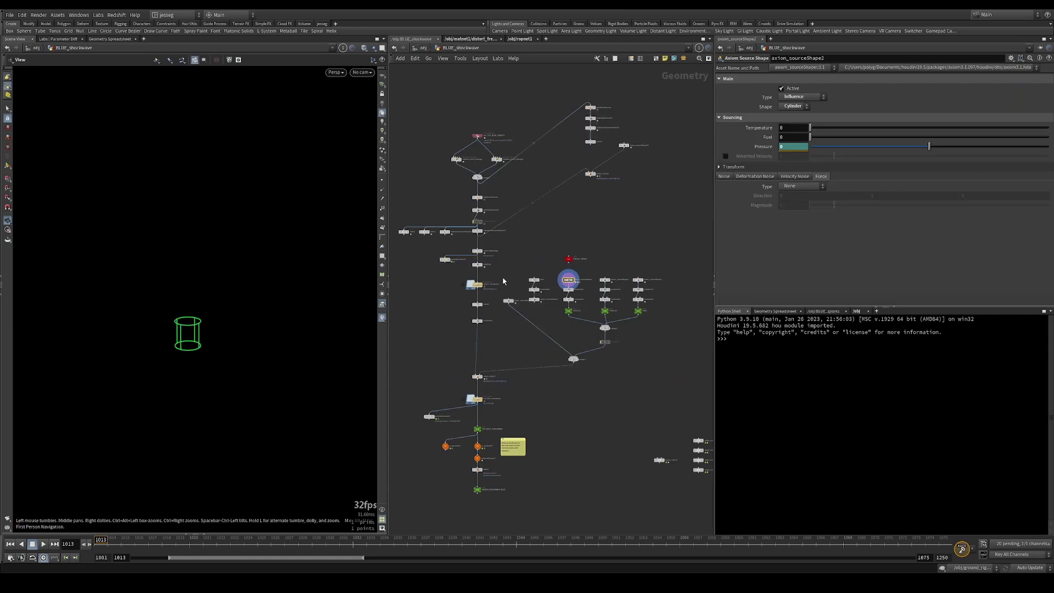
Delete the six nodes of the side branch holding the extra burst source, collision source shape and Axiom solver
{"action": "middle_click_drag", "start_coordinate": [511, 362], "coordinate": [513, 419]}
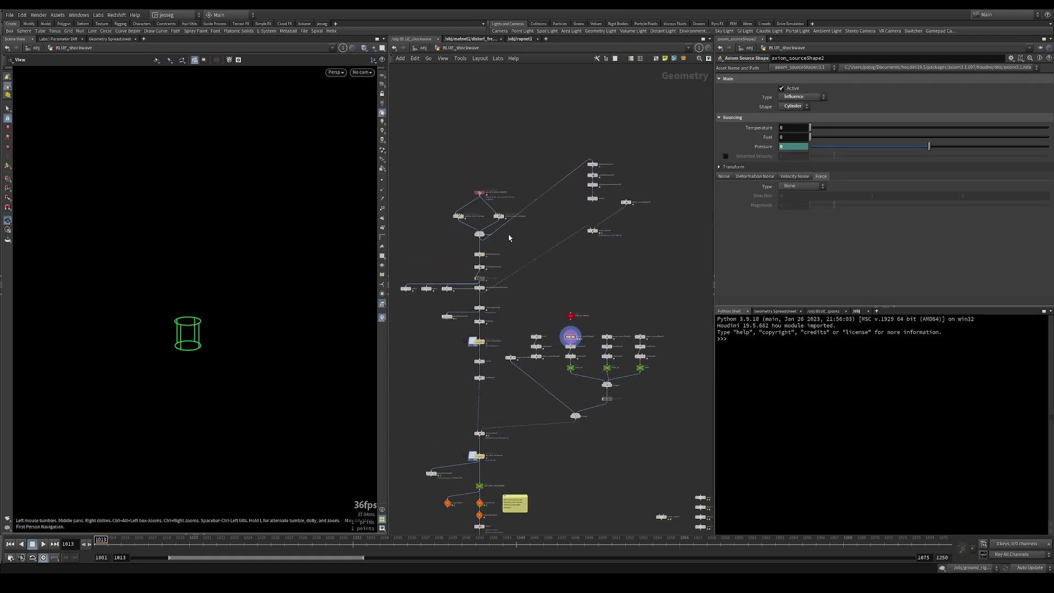
{"action": "scroll", "coordinate": [582, 186], "scroll_direction": "up", "scroll_amount": 2}
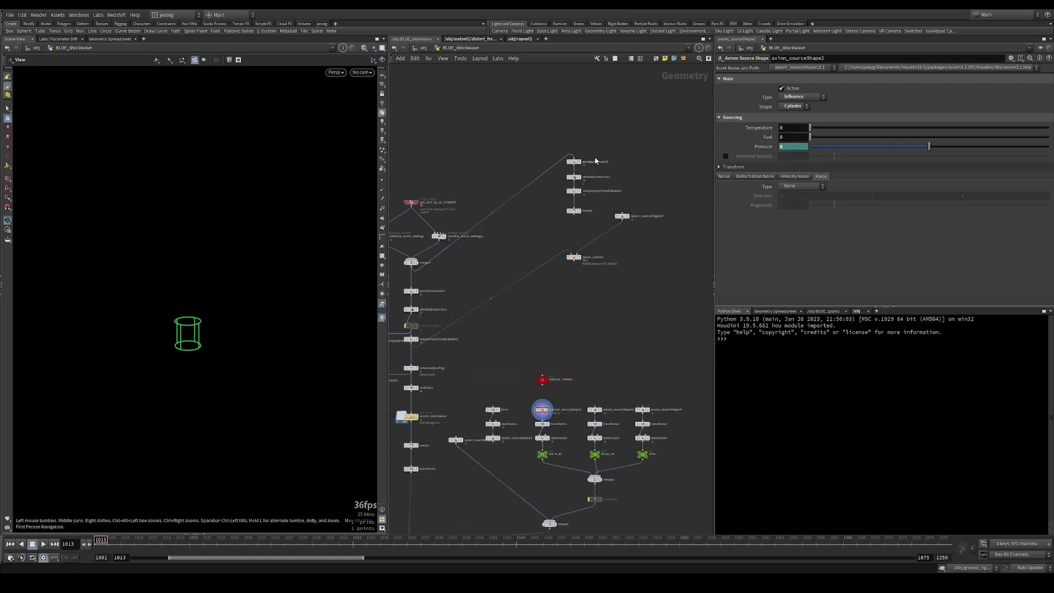
{"action": "left_click_drag", "start_coordinate": [643, 318], "coordinate": [645, 314]}
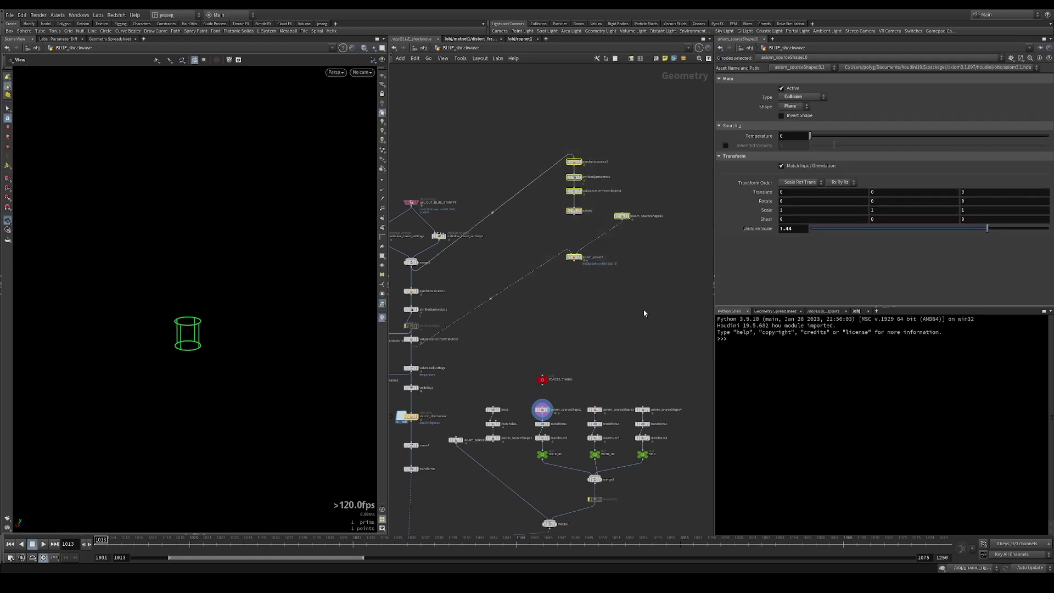
{"action": "key", "text": "Delete"}
Look over the Axiom source-shape branches and follow the main shockwave chain back up to its starting point
{"action": "middle_click_drag", "start_coordinate": [576, 297], "coordinate": [607, 166]}
{"action": "middle_click_drag", "start_coordinate": [589, 211], "coordinate": [501, 167]}
{"action": "scroll", "coordinate": [464, 145], "scroll_direction": "down", "scroll_amount": 1}
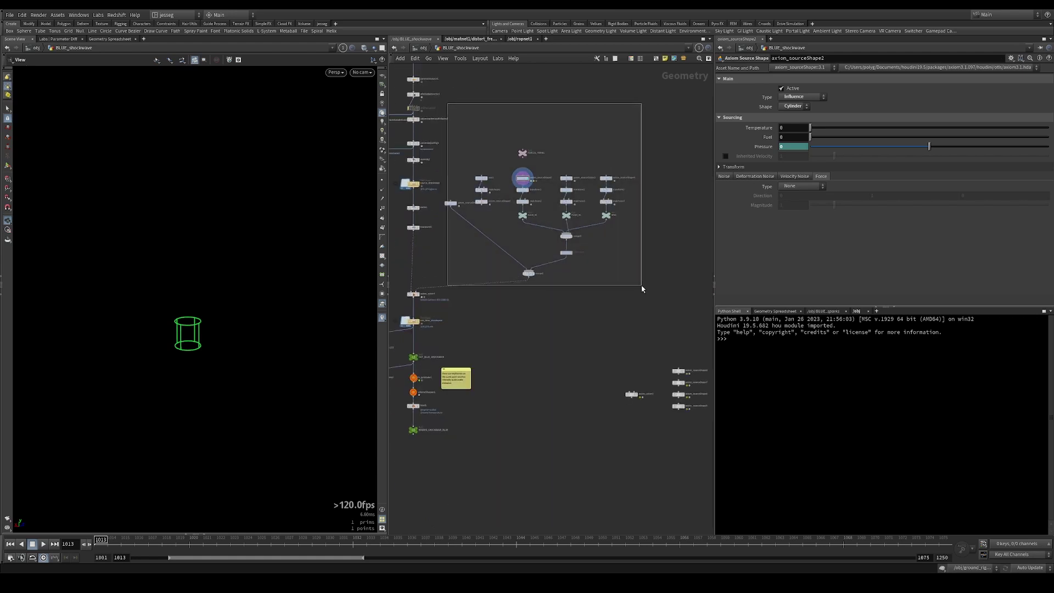
{"action": "left_click_drag", "start_coordinate": [448, 104], "coordinate": [601, 265]}
{"action": "left_click", "coordinate": [475, 252]}
{"action": "middle_click_drag", "start_coordinate": [479, 261], "coordinate": [567, 294]}
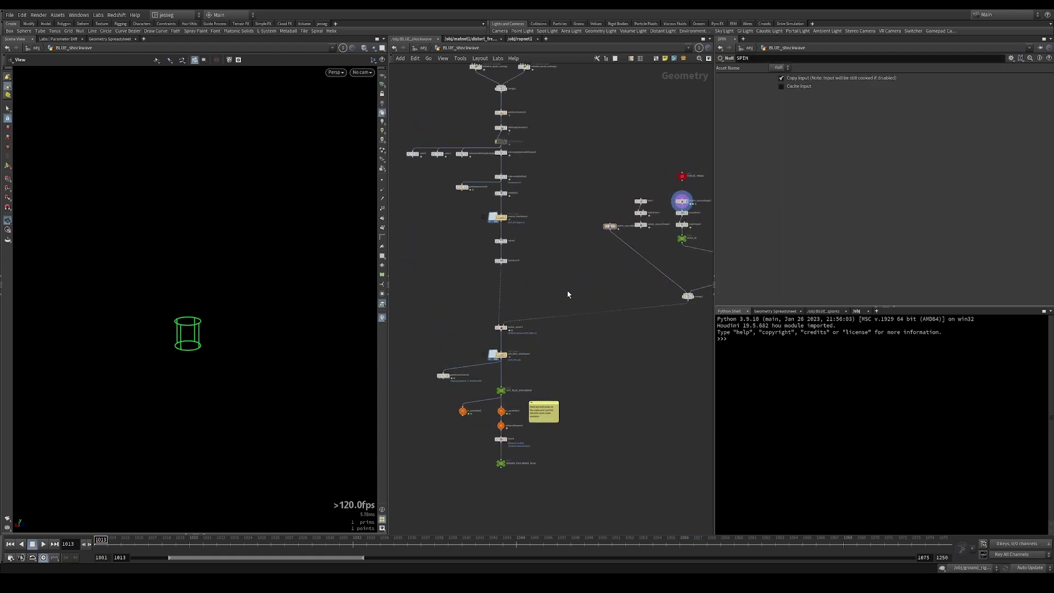
{"action": "middle_click_drag", "start_coordinate": [565, 222], "coordinate": [577, 325]}
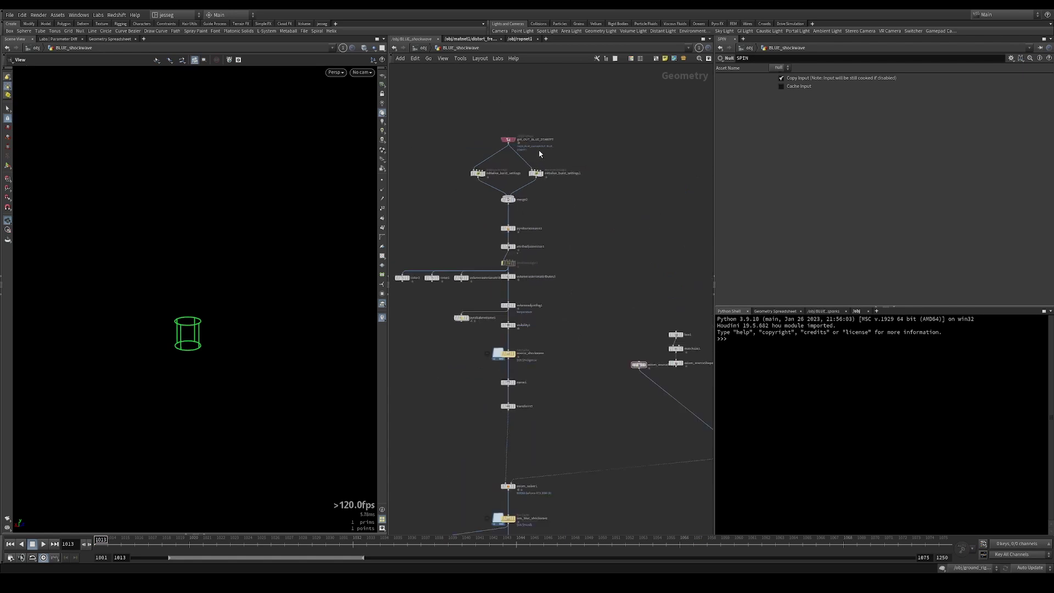
{"action": "middle_click_drag", "start_coordinate": [542, 146], "coordinate": [573, 196]}
Display the get_OUT_BLUE_STARTPT object merge and inspect its node info for the point attributes
{"action": "left_click_drag", "start_coordinate": [583, 158], "coordinate": [512, 207]}
{"action": "key", "text": "r"}
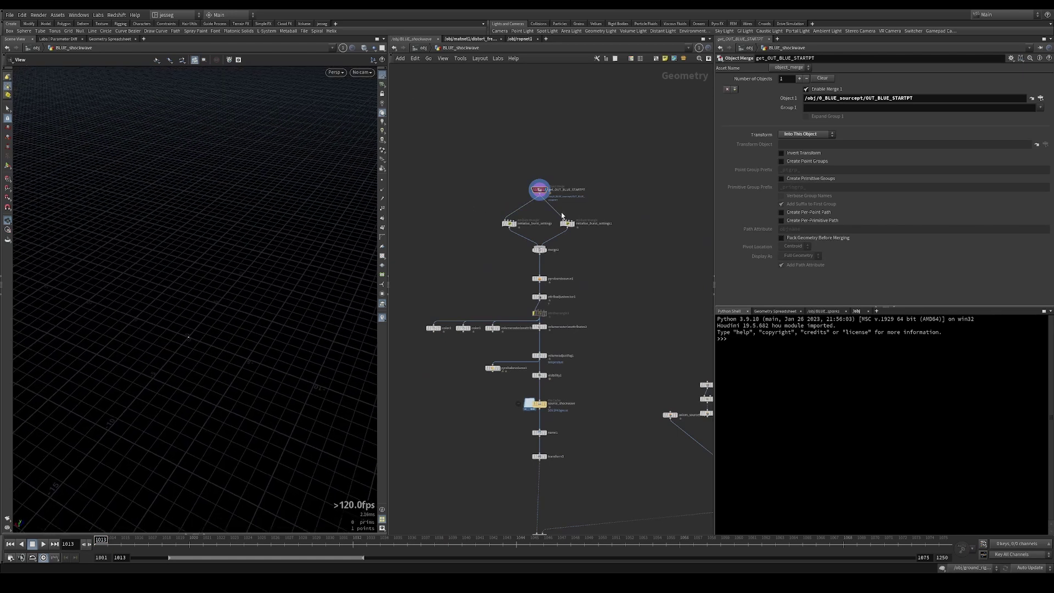
{"action": "middle_click", "coordinate": [539, 191]}
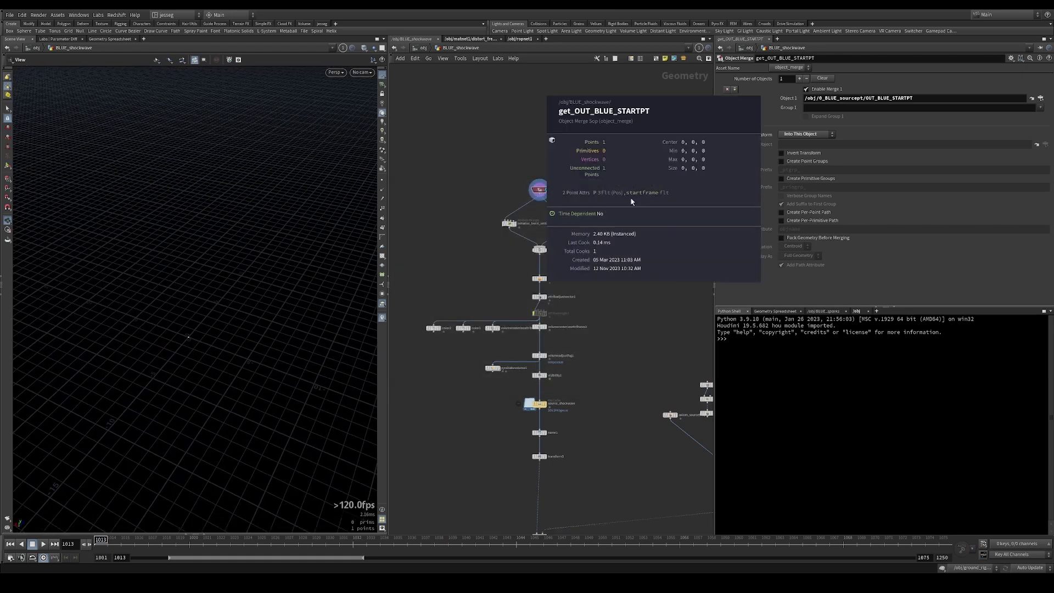
{"action": "left_click_drag", "start_coordinate": [497, 170], "coordinate": [578, 198]}
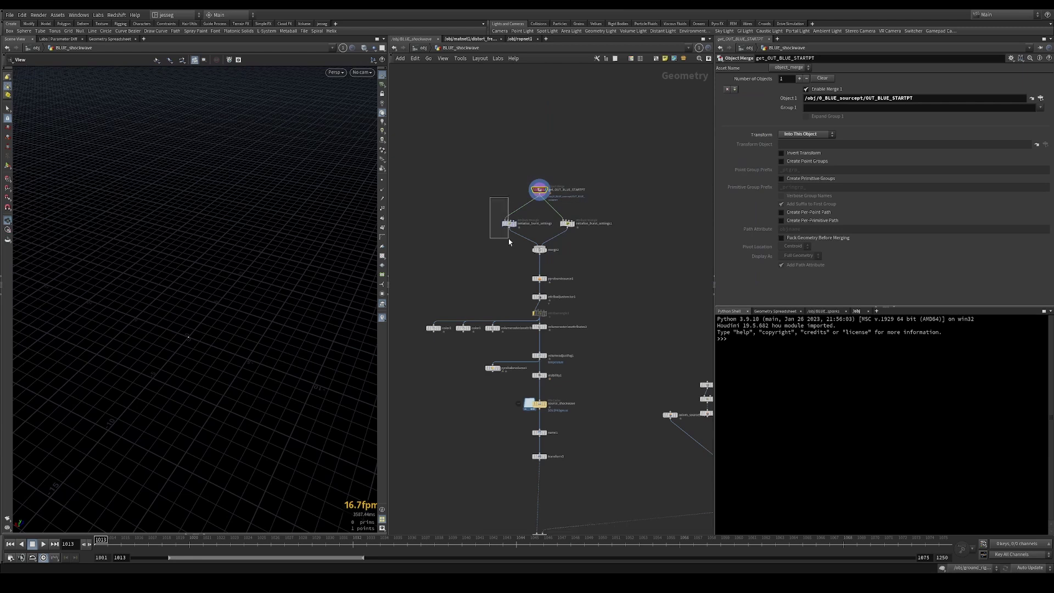
Compare the pscale, density and temperature values in the two initialise_burst_settings wrangles and display their merge2 node
{"action": "left_click_drag", "start_coordinate": [509, 240], "coordinate": [509, 241]}
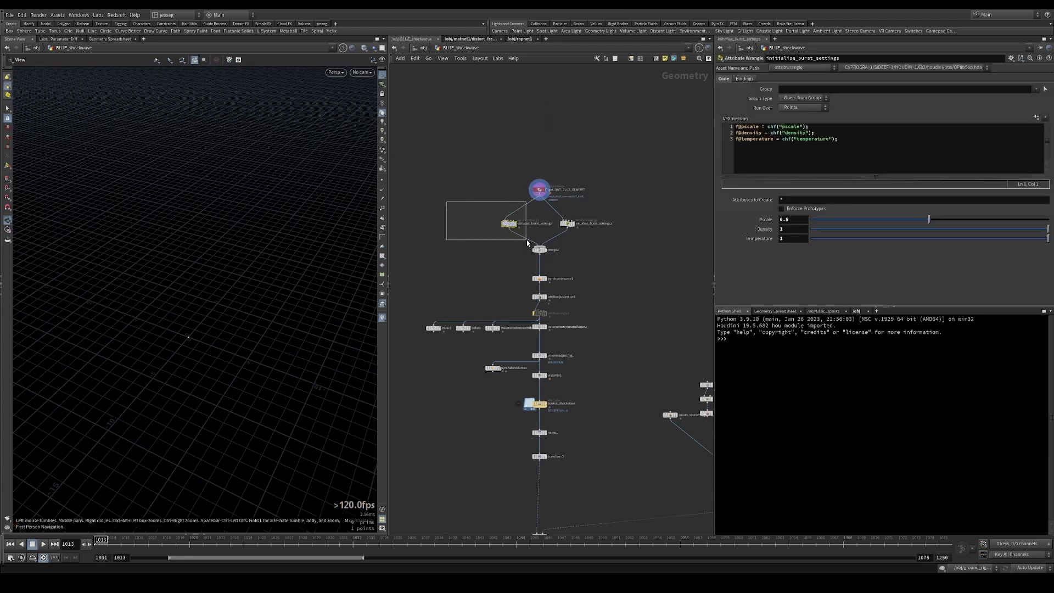
{"action": "left_click_drag", "start_coordinate": [568, 258], "coordinate": [568, 259]}
{"action": "left_click_drag", "start_coordinate": [487, 249], "coordinate": [519, 220]}
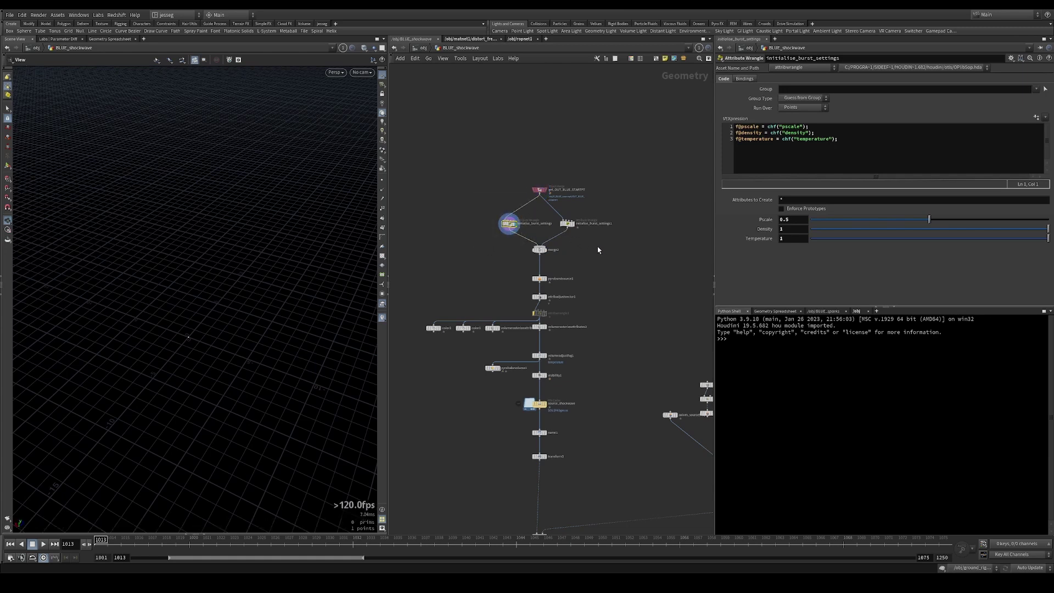
{"action": "left_click_drag", "start_coordinate": [524, 264], "coordinate": [502, 264]}
{"action": "scroll", "coordinate": [480, 226], "scroll_direction": "up", "scroll_amount": 2}
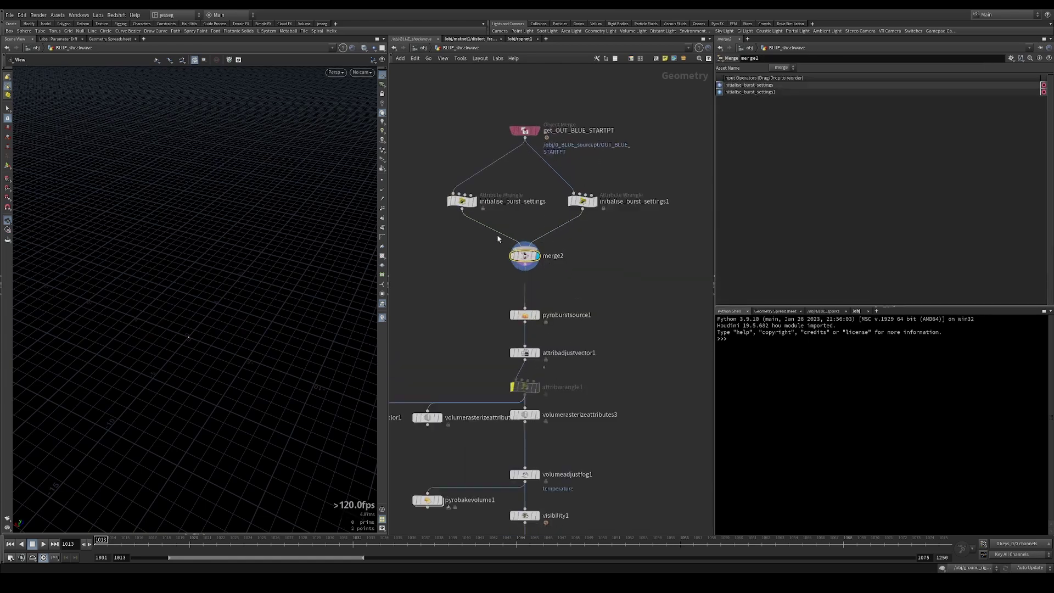
{"action": "left_click_drag", "start_coordinate": [480, 193], "coordinate": [479, 192]}
{"action": "left_click_drag", "start_coordinate": [623, 234], "coordinate": [555, 184]}
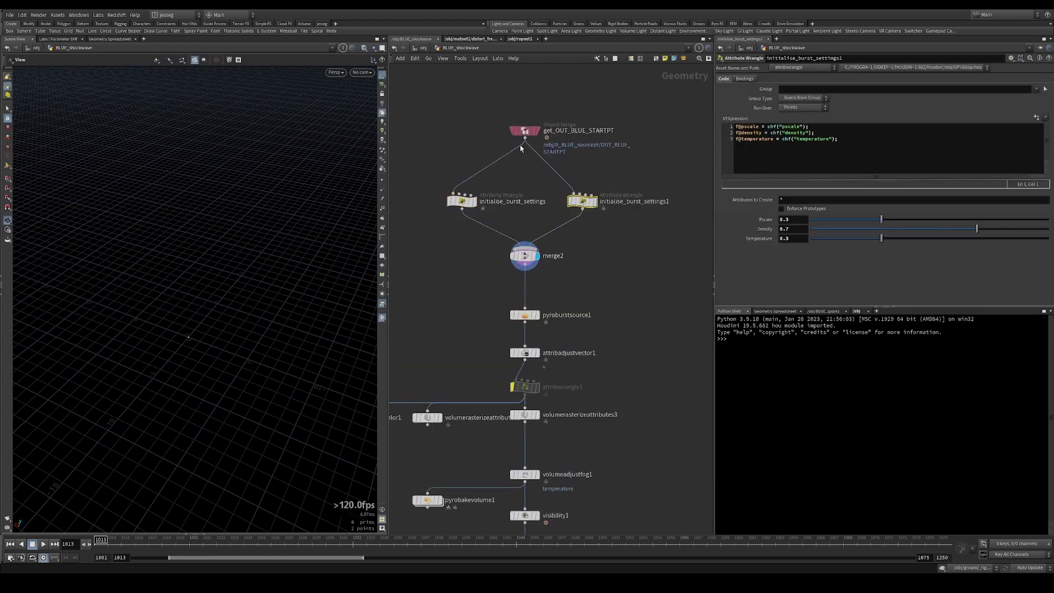
Examine the Burst Shape settings of pyroburstsource1 alongside the attributes set in the initialise_burst_settings wrangles
{"action": "left_click_drag", "start_coordinate": [498, 319], "coordinate": [588, 337]}
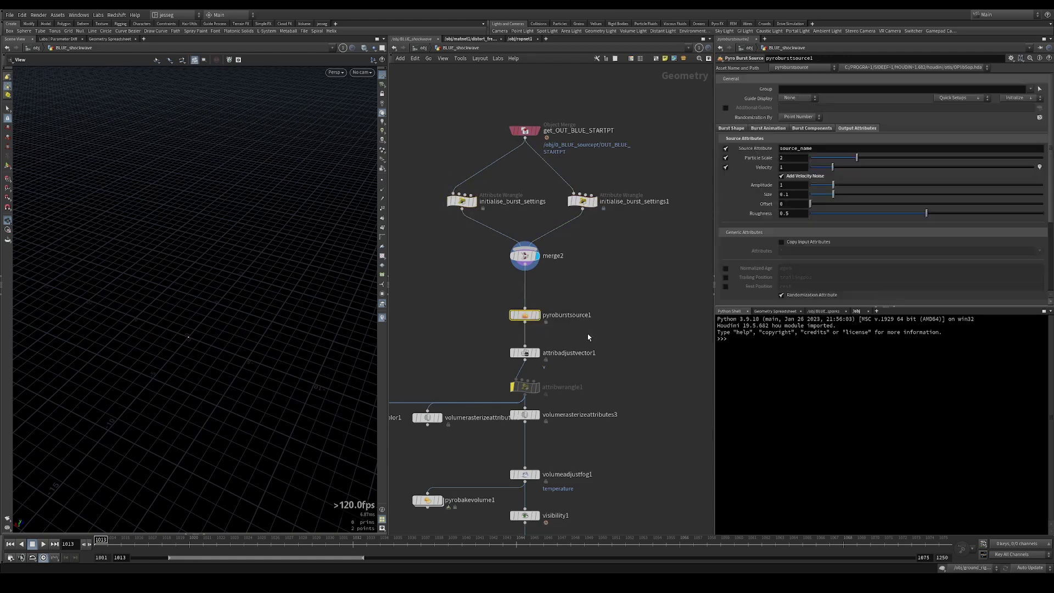
{"action": "left_click_drag", "start_coordinate": [463, 230], "coordinate": [453, 179]}
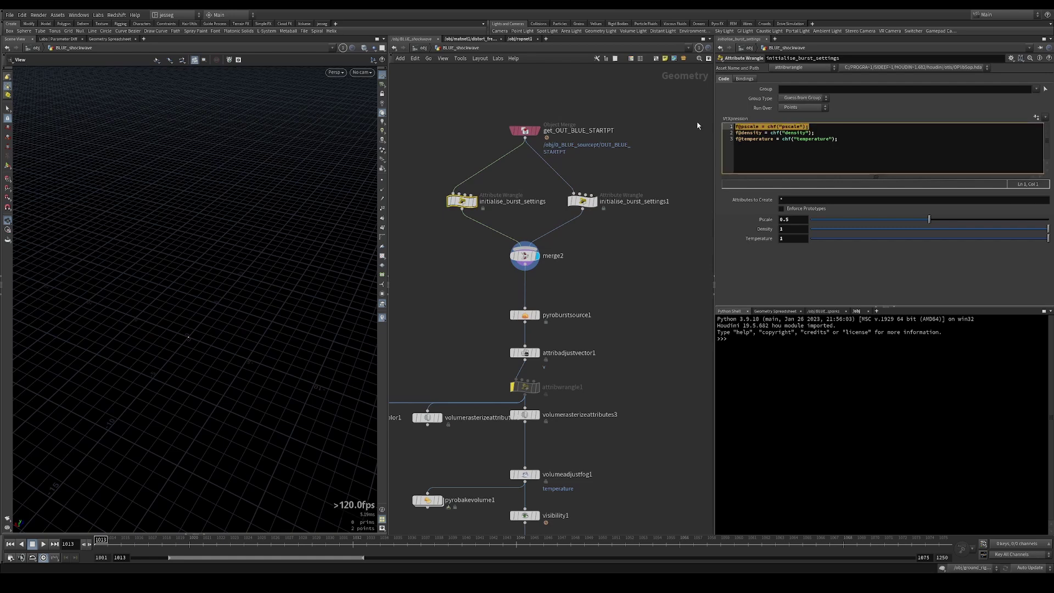
{"action": "left_click_drag", "start_coordinate": [572, 303], "coordinate": [499, 332]}
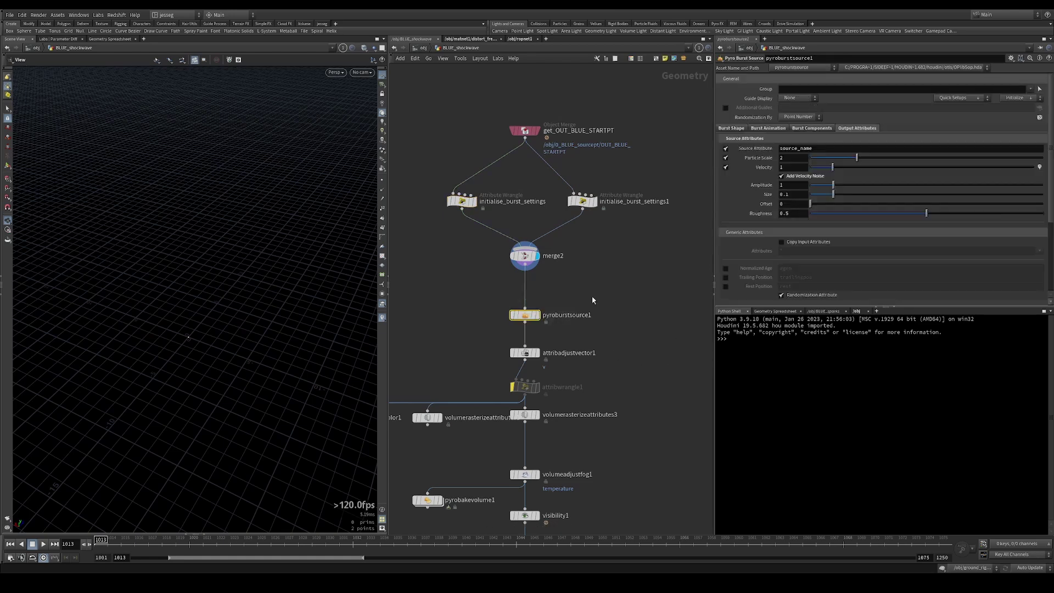
{"action": "left_click", "coordinate": [739, 129]}
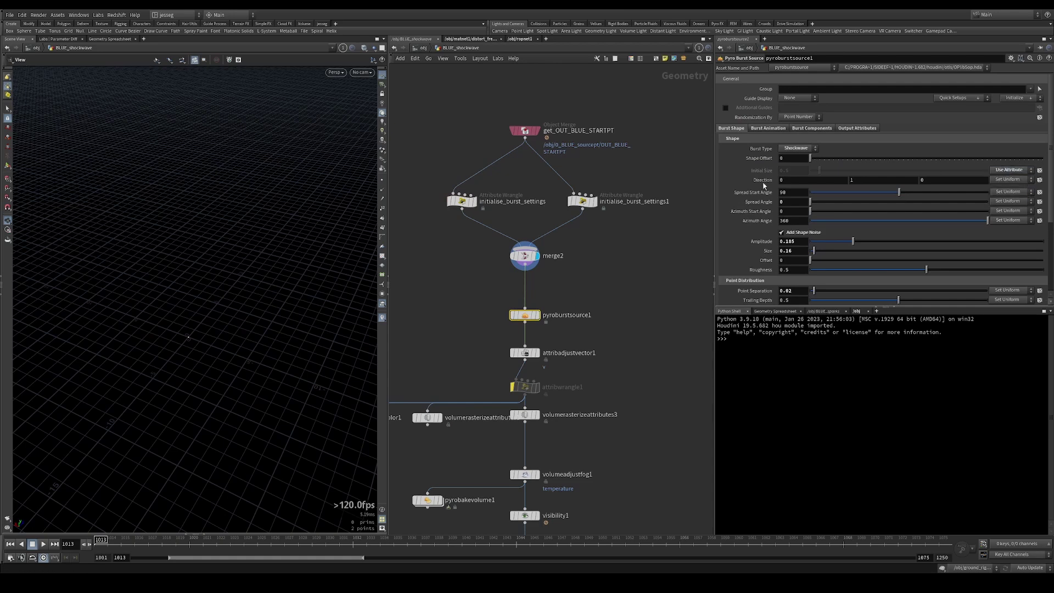
{"action": "left_click_drag", "start_coordinate": [467, 224], "coordinate": [468, 222]}
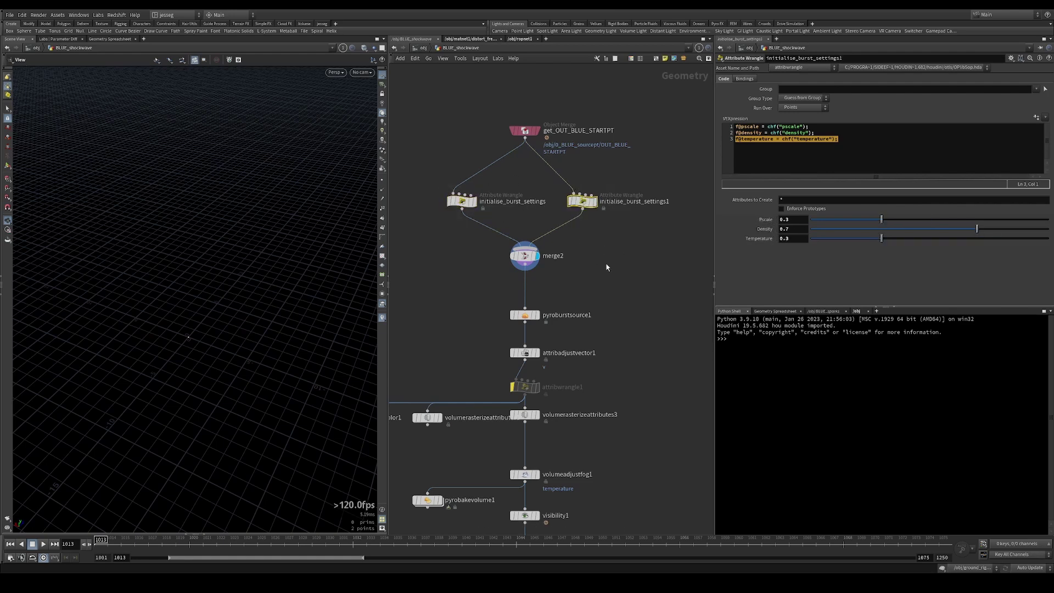
Display pyroburstsource1 and examine its shockwave points at frame 1017 from above and from a low angle
{"action": "left_click", "coordinate": [525, 315]}
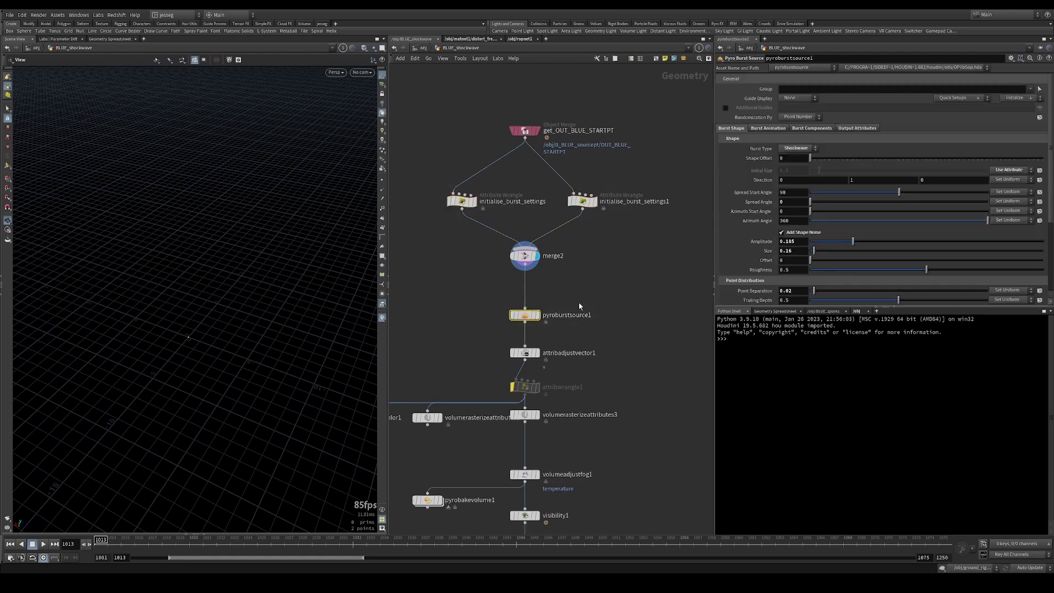
{"action": "key", "text": "r"}
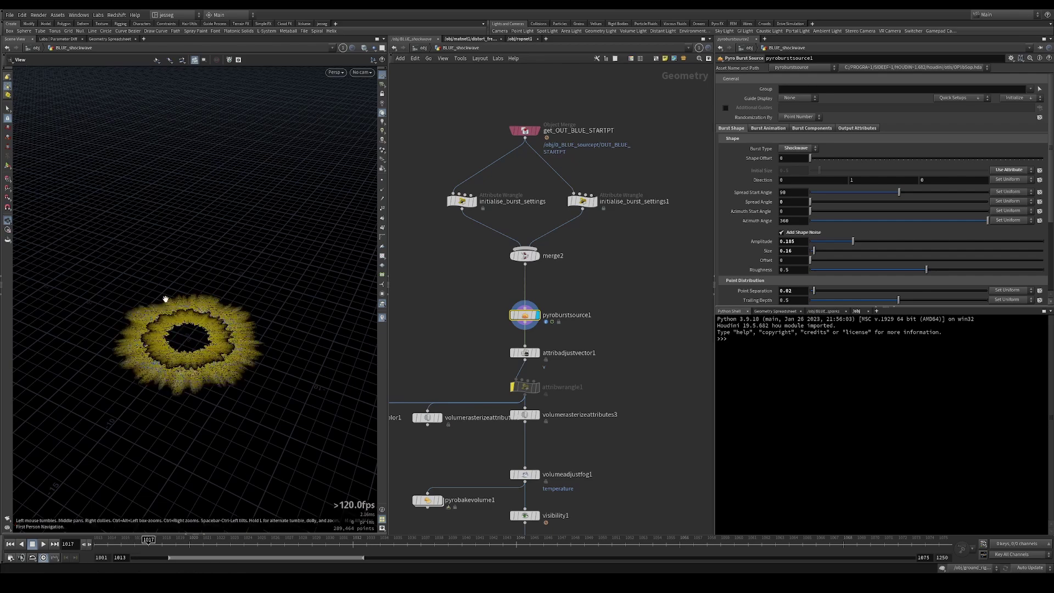
{"action": "left_click_drag", "start_coordinate": [165, 300], "coordinate": [184, 351]}
{"action": "right_click_drag", "start_coordinate": [184, 351], "coordinate": [253, 283]}
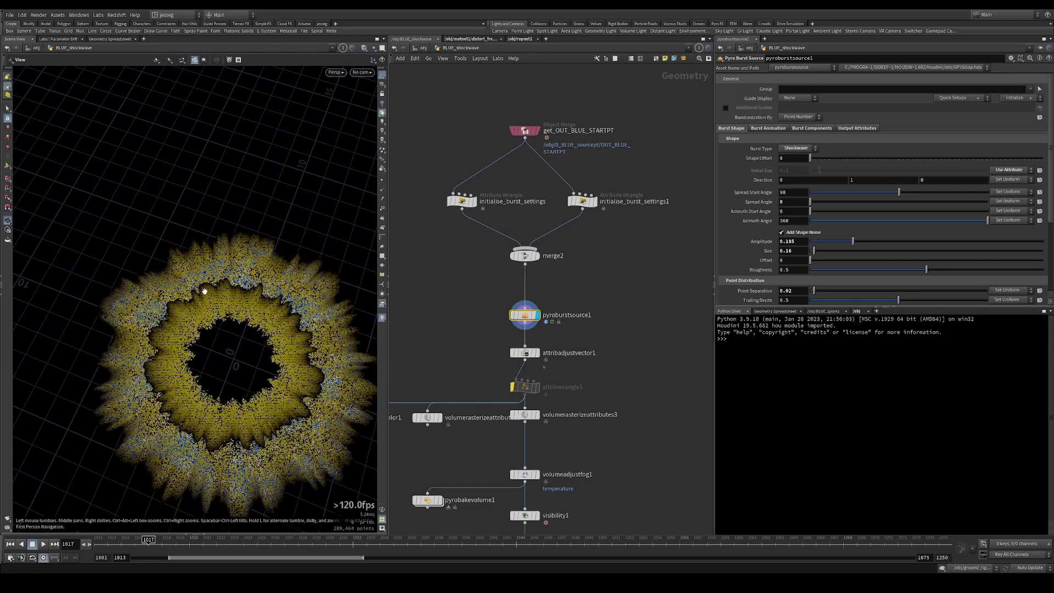
{"action": "left_click_drag", "start_coordinate": [213, 299], "coordinate": [182, 365]}
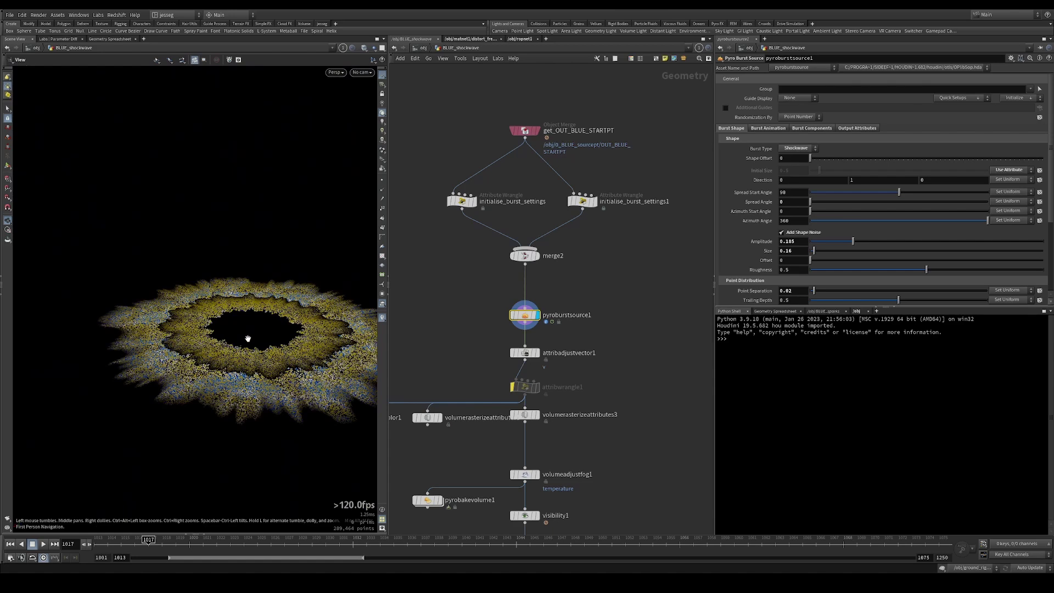
Cut the wire from initialise_burst_settings1 to merge2 and examine the remaining burst ring from above
{"action": "left_click_drag", "start_coordinate": [247, 339], "coordinate": [191, 343]}
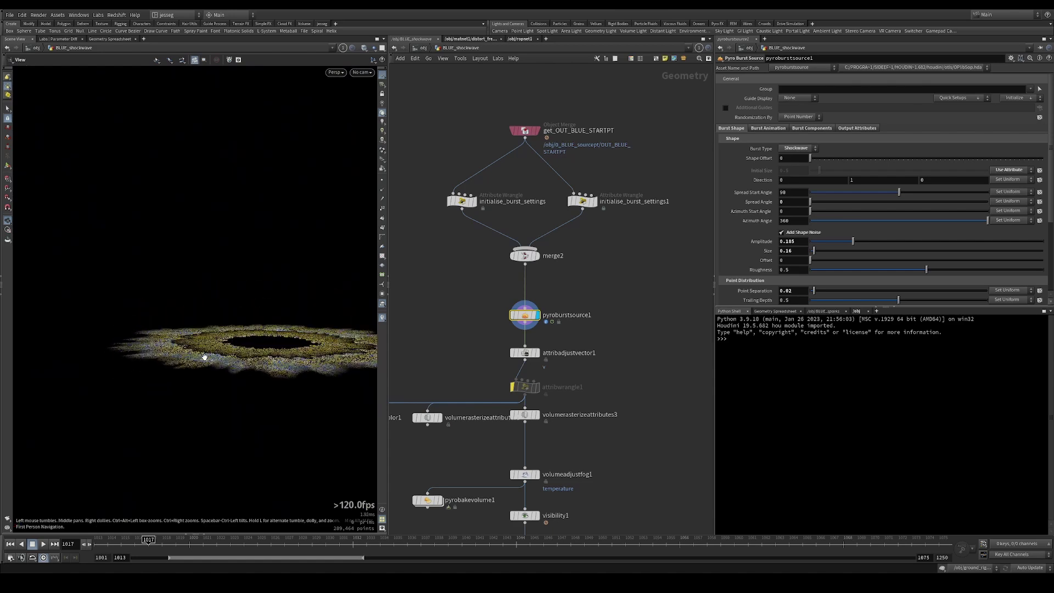
{"action": "left_click_drag", "start_coordinate": [226, 333], "coordinate": [235, 356]}
{"action": "key", "text": "y"}
{"action": "left_click_drag", "start_coordinate": [554, 214], "coordinate": [583, 235]}
{"action": "left_click_drag", "start_coordinate": [197, 342], "coordinate": [194, 364]}
{"action": "scroll", "coordinate": [194, 367], "scroll_direction": "down", "scroll_amount": 3}
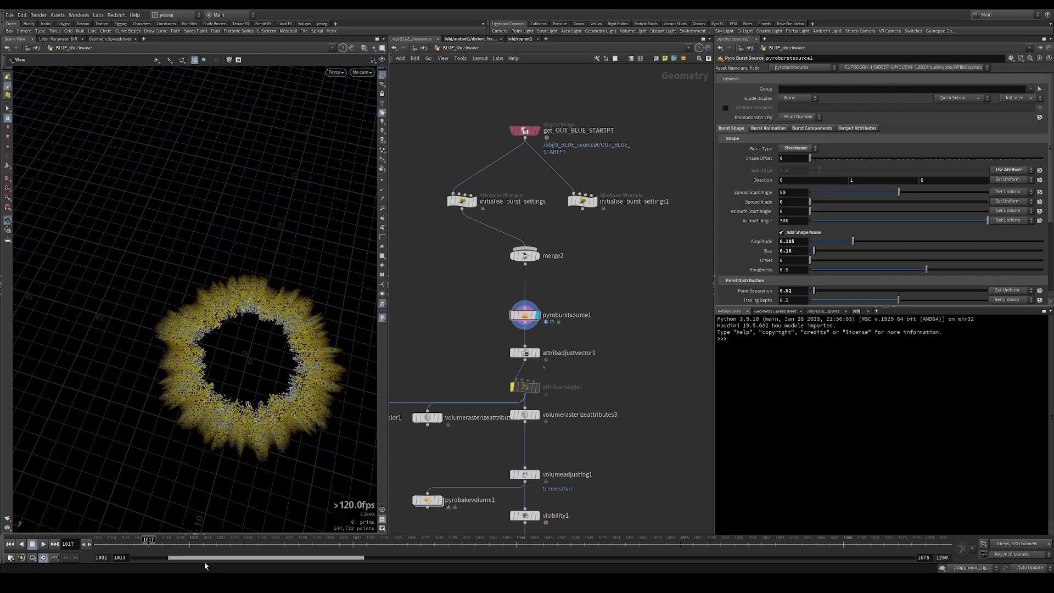
{"action": "left_click_drag", "start_coordinate": [167, 543], "coordinate": [151, 542]}
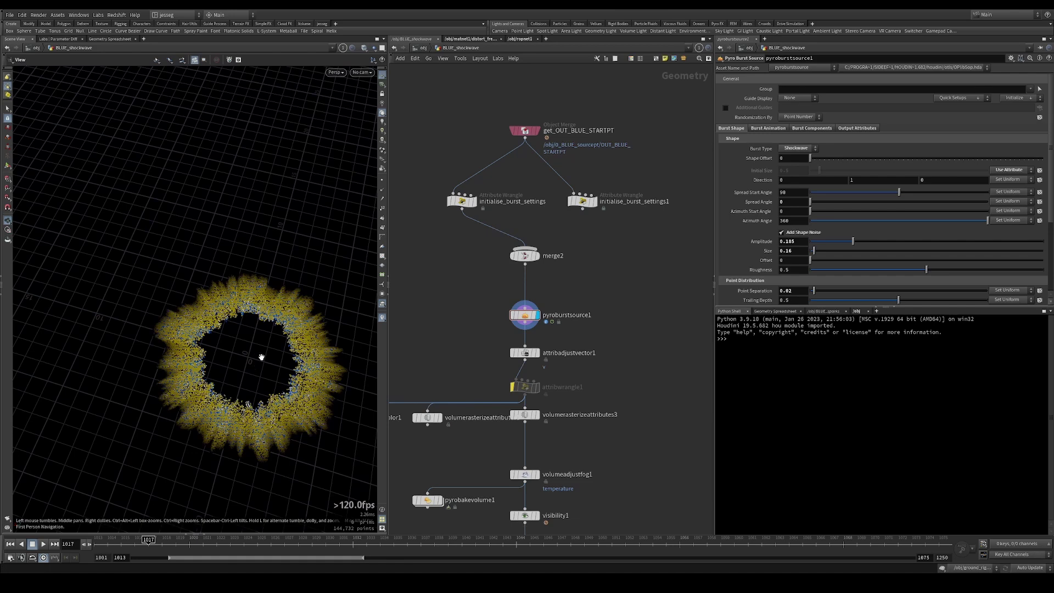
Reconnect initialise_burst_settings1 to merge2 and view the combined burst rings up close
{"action": "left_click_drag", "start_coordinate": [582, 209], "coordinate": [530, 241]}
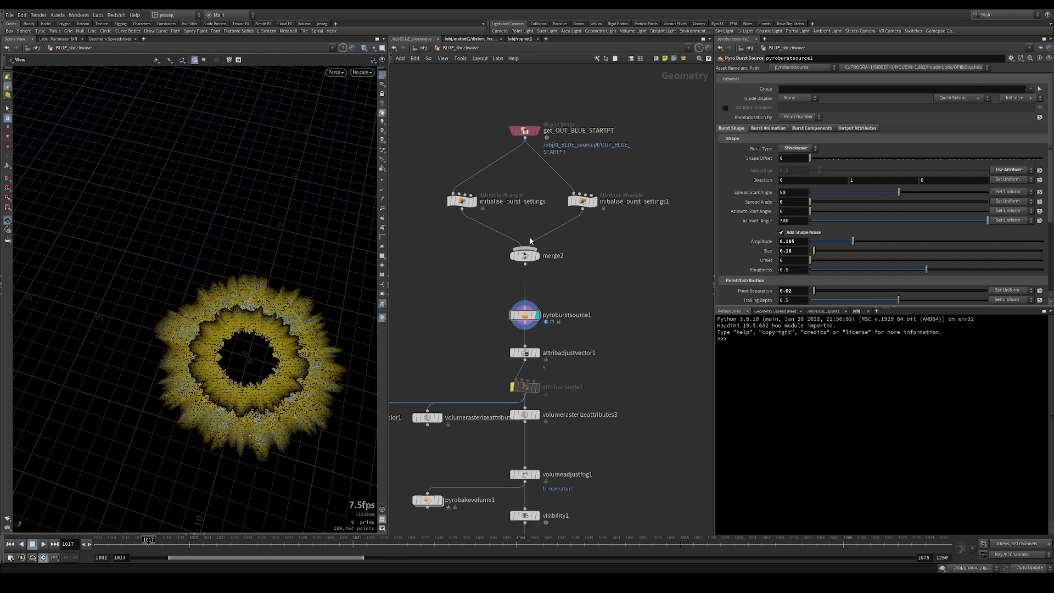
{"action": "left_click_drag", "start_coordinate": [324, 324], "coordinate": [254, 291]}
{"action": "scroll", "coordinate": [267, 321], "scroll_direction": "up", "scroll_amount": 4}
{"action": "left_click_drag", "start_coordinate": [322, 291], "coordinate": [287, 300]}
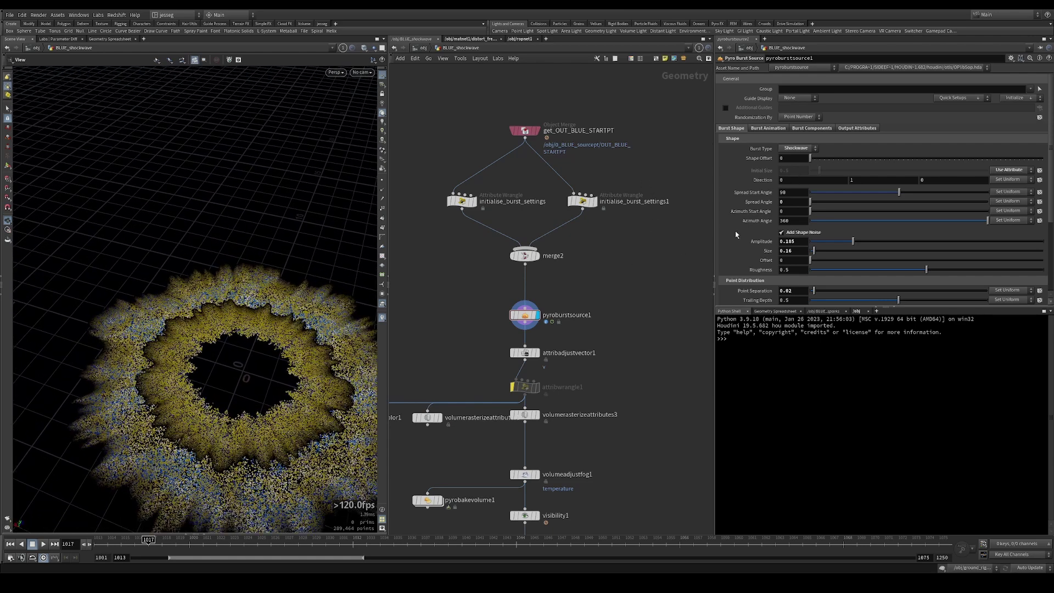
Review the Burst Shape and Burst Animation settings of pyroburstsource1
{"action": "scroll", "coordinate": [758, 291], "scroll_direction": "down", "scroll_amount": 1}
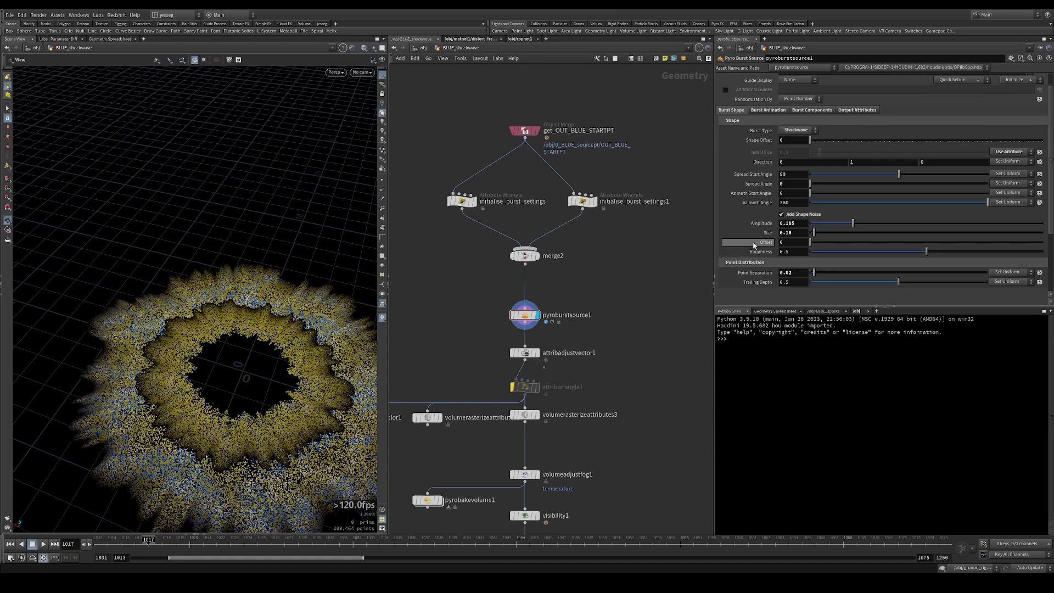
{"action": "left_click", "coordinate": [768, 113]}
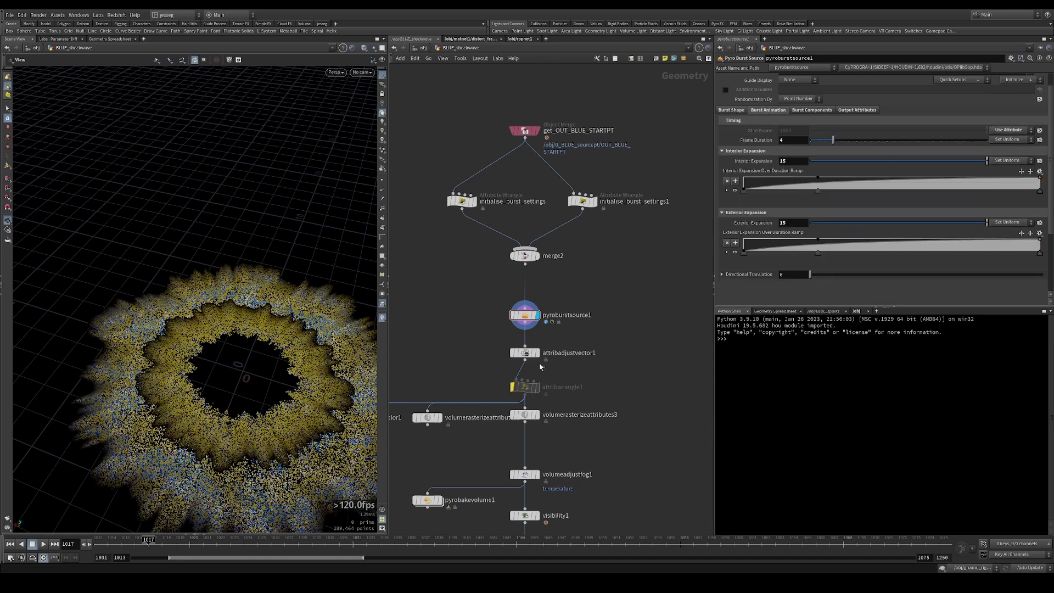
{"action": "middle_click_drag", "start_coordinate": [623, 300], "coordinate": [581, 292]}
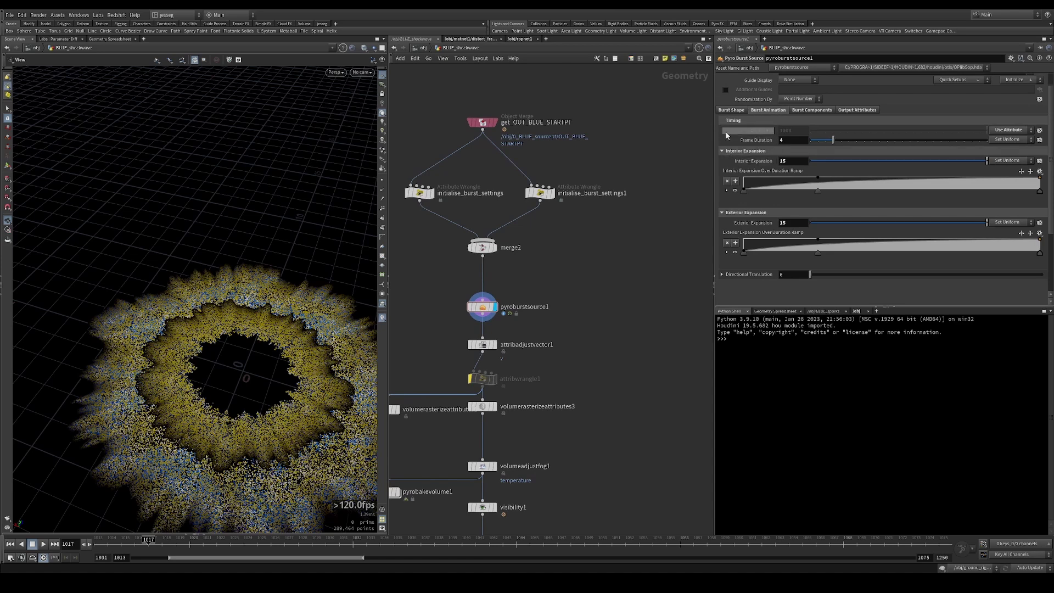
{"action": "left_click", "coordinate": [731, 110]}
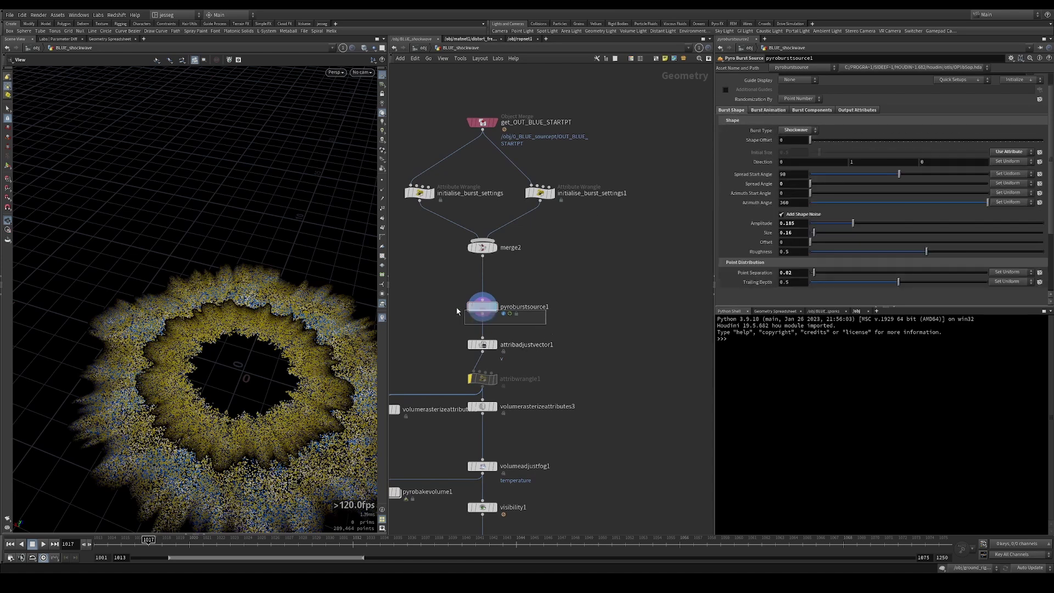
Step back and forth between frames 1014 and 1017 to examine how the shockwave points expand
{"action": "left_click", "coordinate": [10, 544]}
{"action": "right_click_drag", "start_coordinate": [232, 402], "coordinate": [161, 418]}
{"action": "key", "text": "Up"}
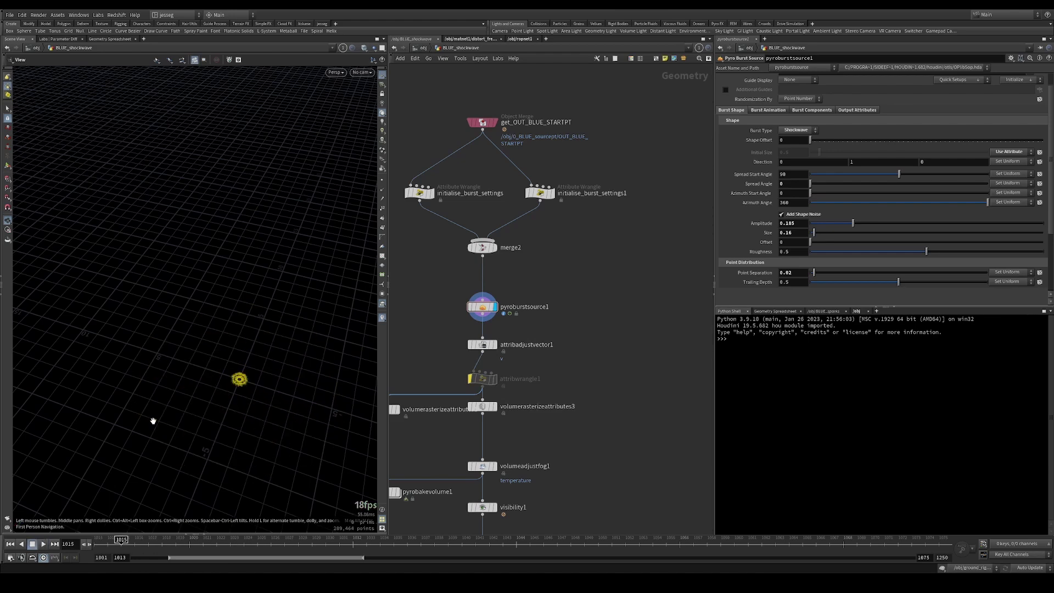
{"action": "key", "text": "Right"}
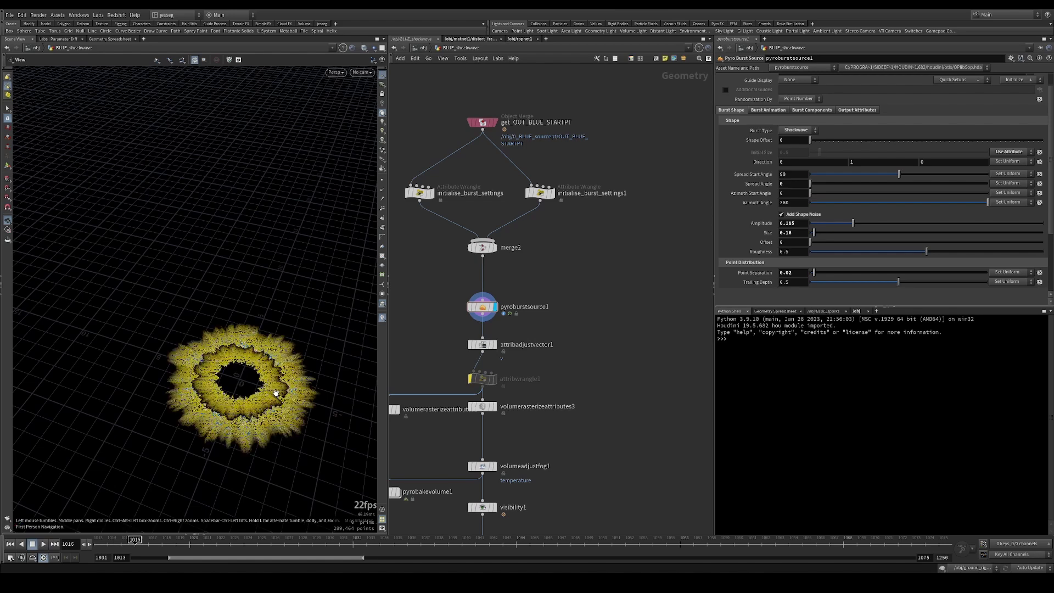
{"action": "key", "text": "Left"}
{"action": "key", "text": "Right"}
{"action": "key", "text": "Left"}
{"action": "key", "text": "Right"}
{"action": "key", "text": "Left"}
{"action": "key", "text": "Left"}
{"action": "key", "text": "Right"}
{"action": "key", "text": "Right"}
{"action": "key", "text": "Right"}
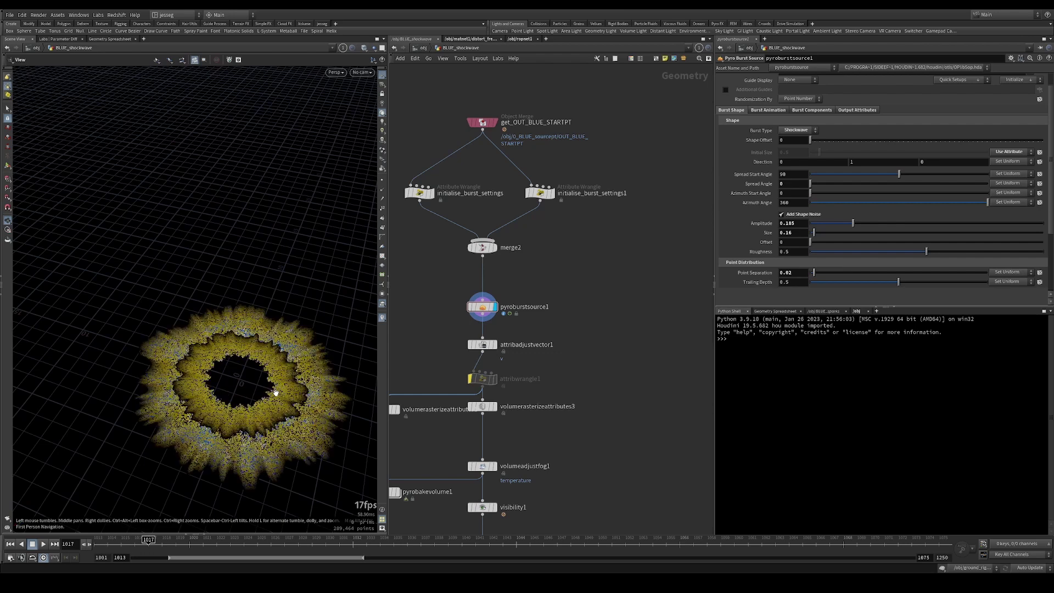
{"action": "key", "text": "Left"}
{"action": "key", "text": "Left"}
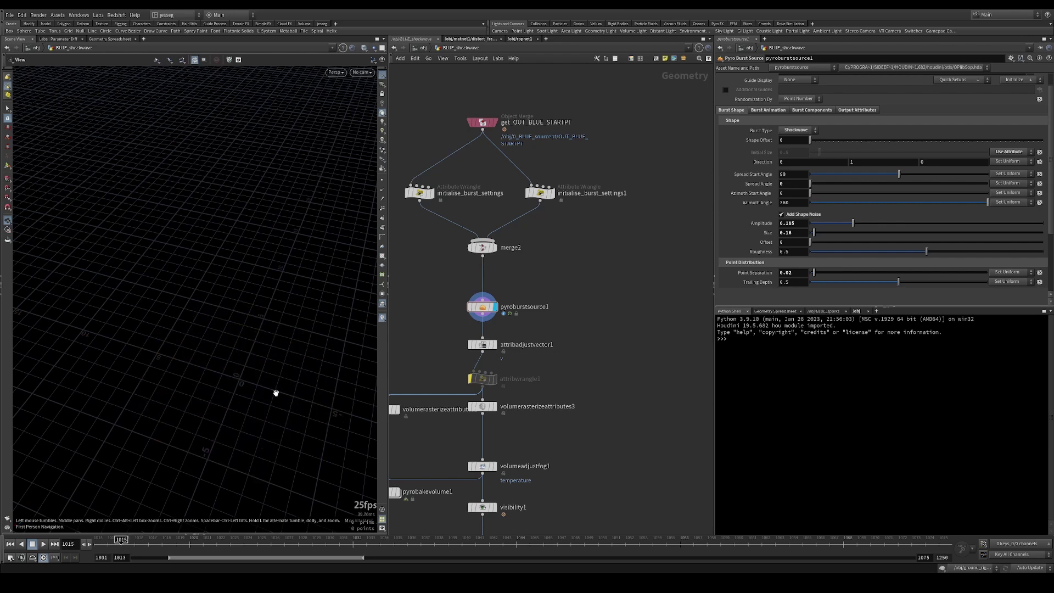
{"action": "key", "text": "Right"}
{"action": "key", "text": "Right"}
{"action": "key", "text": "Right"}
{"action": "key", "text": "Left"}
{"action": "key", "text": "Left"}
{"action": "key", "text": "Left"}
{"action": "key", "text": "Left"}
{"action": "key", "text": "Right"}
Look through cam12 and step through frames 1015 to 1017 to examine the burst from the shot camera
{"action": "left_click", "coordinate": [362, 72]}
{"action": "left_click", "coordinate": [377, 151]}
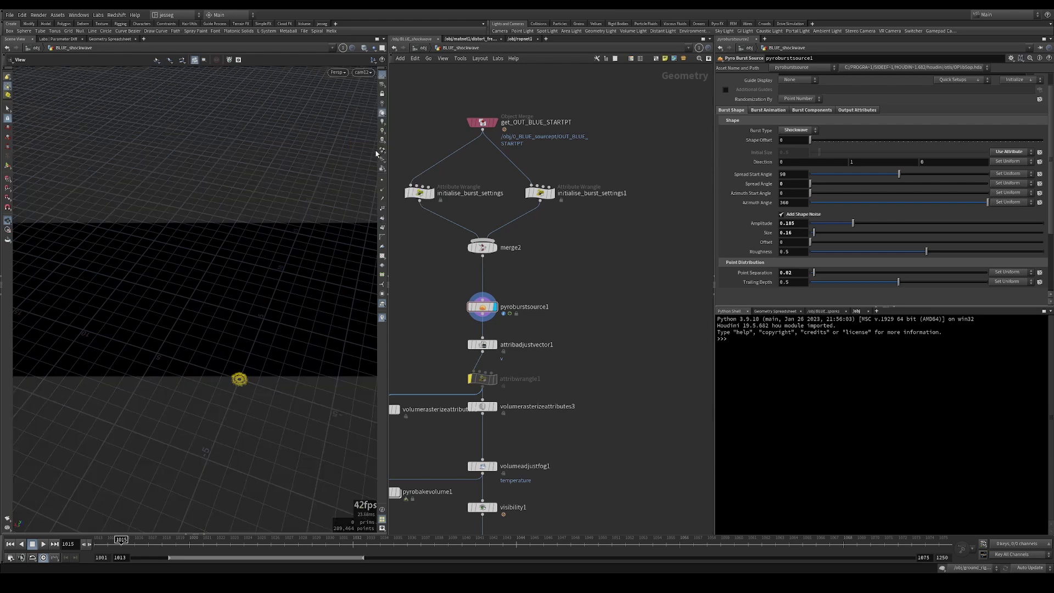
{"action": "key", "text": "Right"}
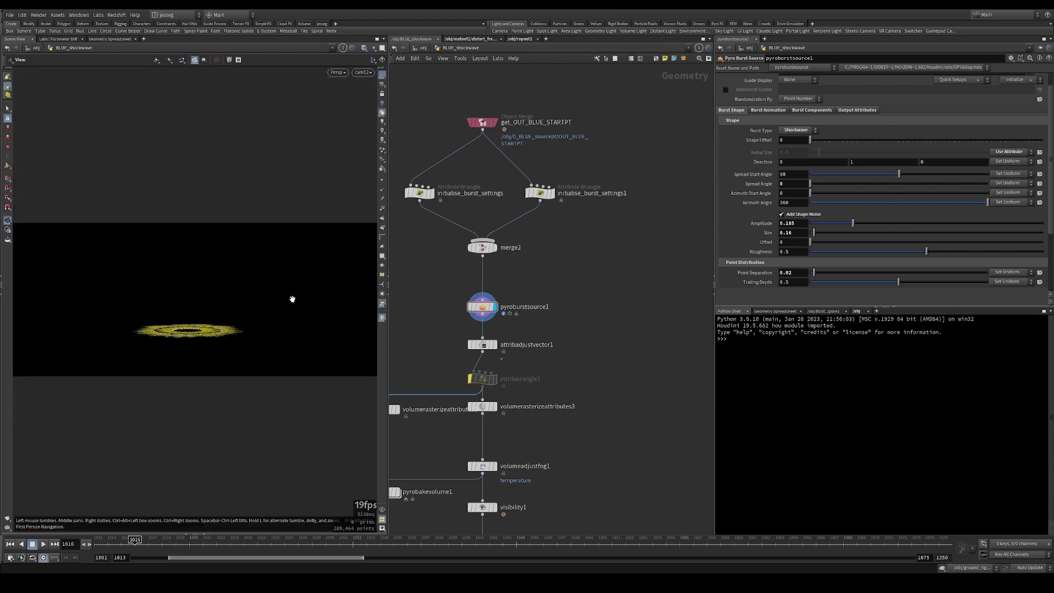
{"action": "key", "text": "Right"}
{"action": "key", "text": "Right"}
{"action": "key", "text": "Left"}
{"action": "key", "text": "Left"}
{"action": "key", "text": "Right"}
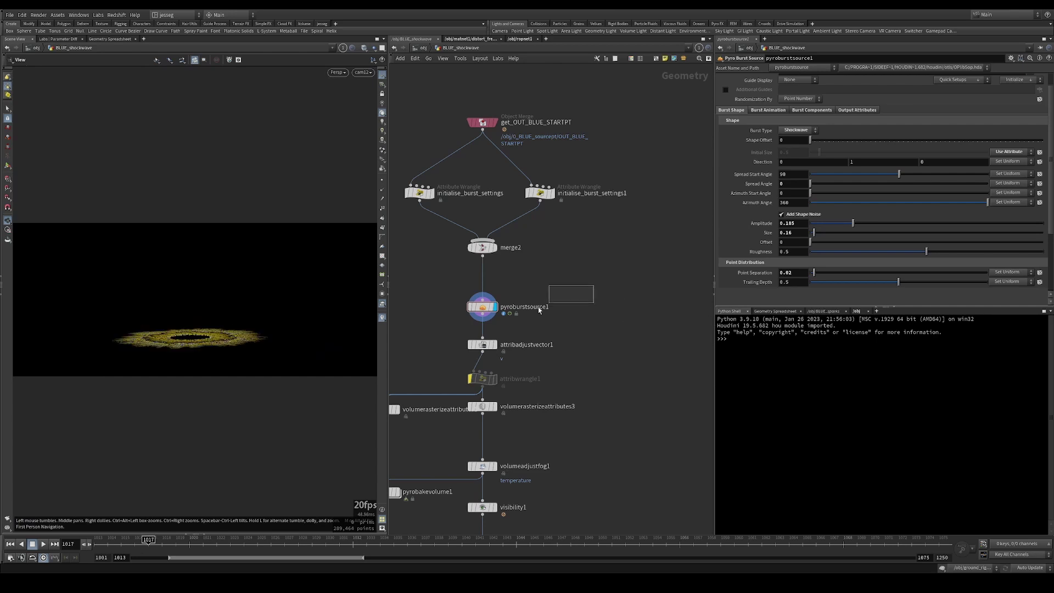
Examine the Burst Components ramps and the Burst Animation timing and expansion settings of pyroburstsource1
{"action": "left_click", "coordinate": [769, 111]}
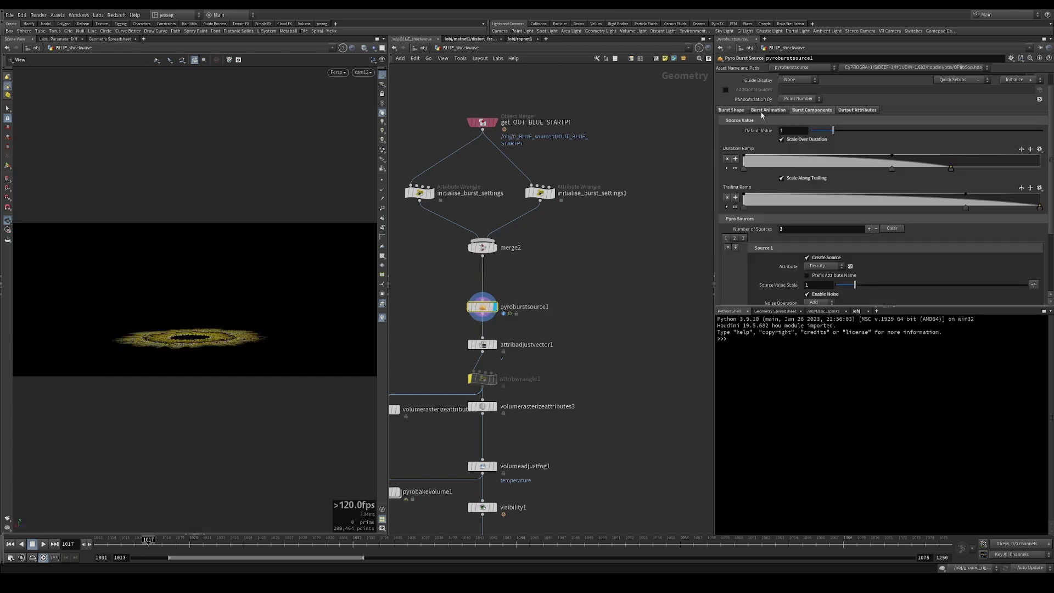
{"action": "left_click", "coordinate": [772, 111]}
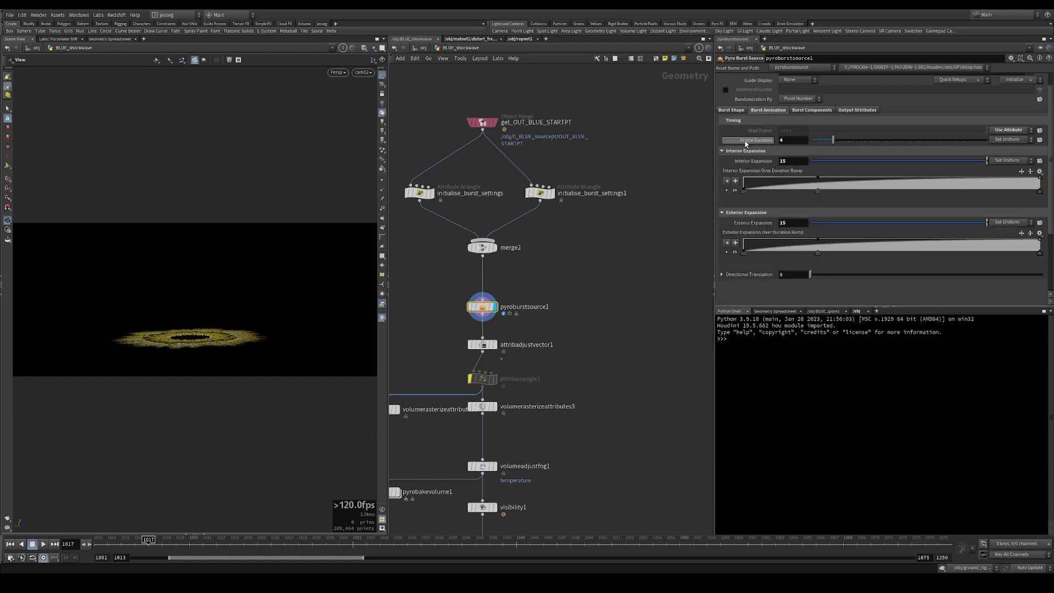
{"action": "left_click", "coordinate": [569, 301]}
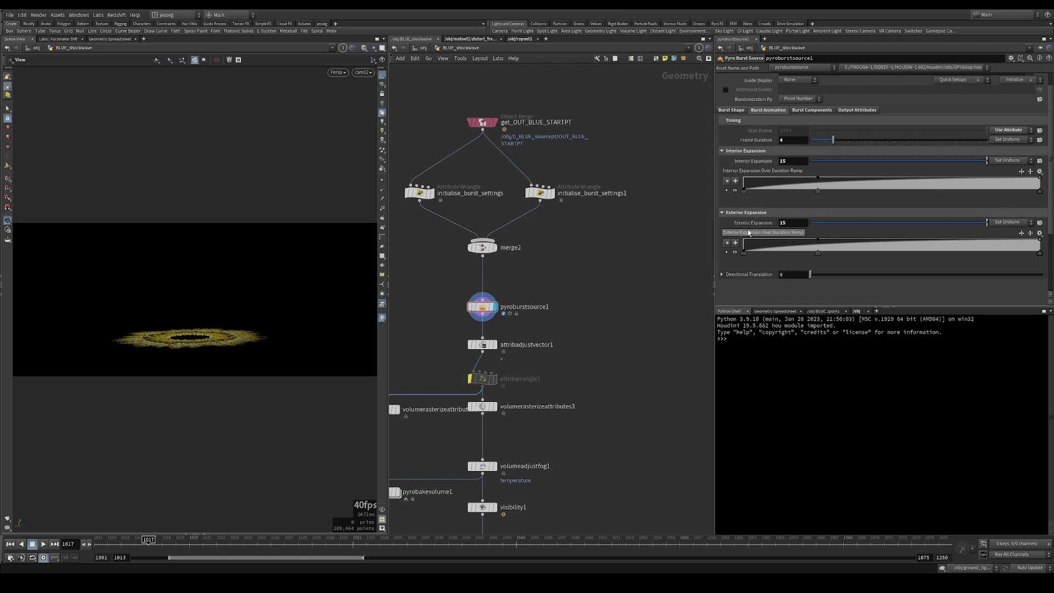
Add a second Pyro Burst Source node beside pyroburstsource1
{"action": "key", "text": "Tab"}
{"action": "type", "text": "pyroburs"}
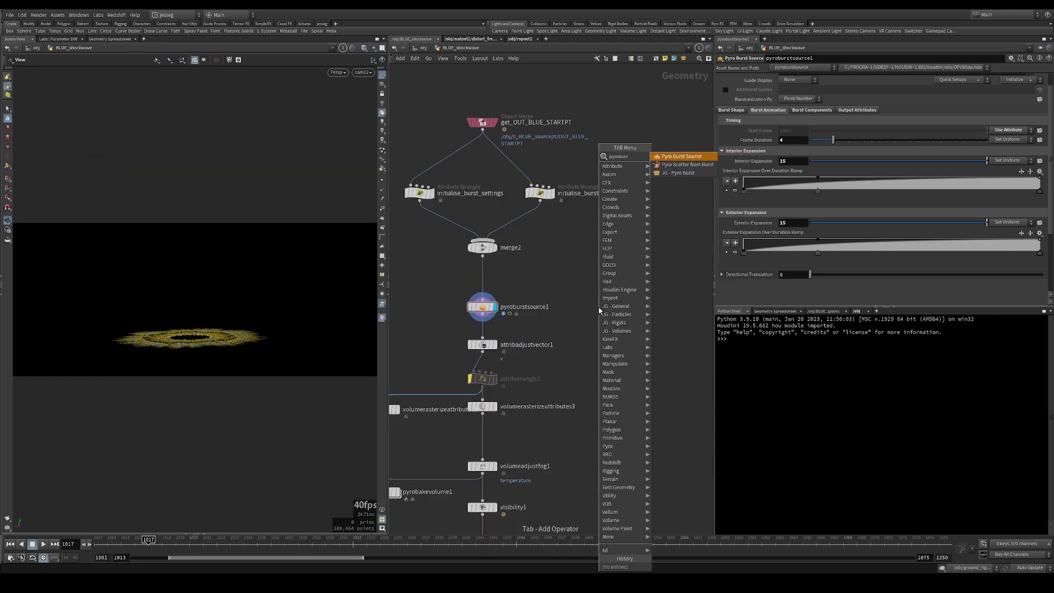
{"action": "key", "text": "Return"}
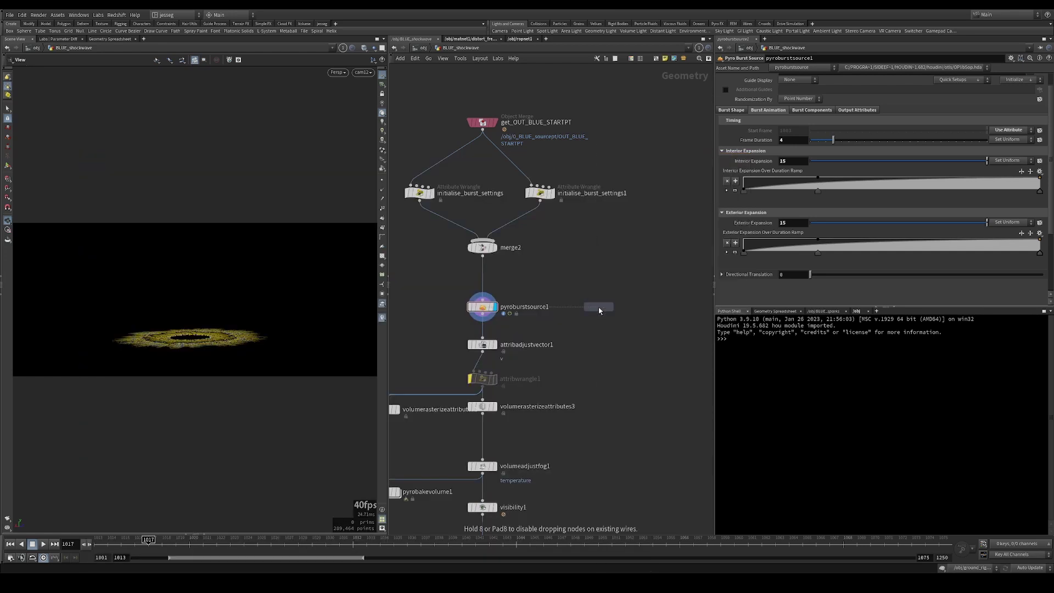
{"action": "scroll", "coordinate": [599, 310], "scroll_direction": "down", "scroll_amount": 1}
{"action": "left_click", "coordinate": [598, 307]}
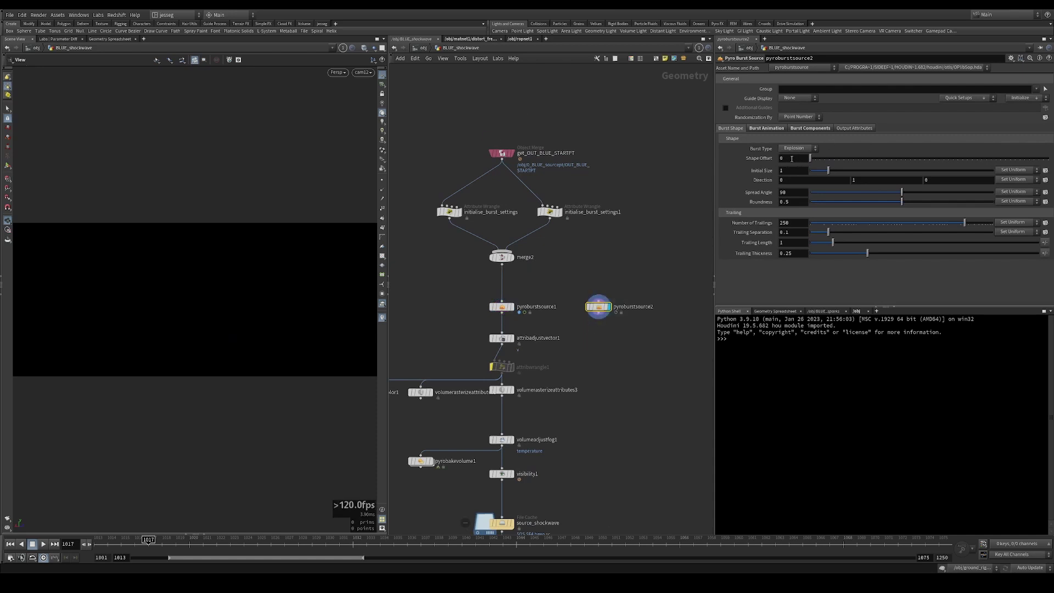
Set the new burst source's Start Frame to 1013 and Frame Duration to 4
{"action": "left_click", "coordinate": [764, 129]}
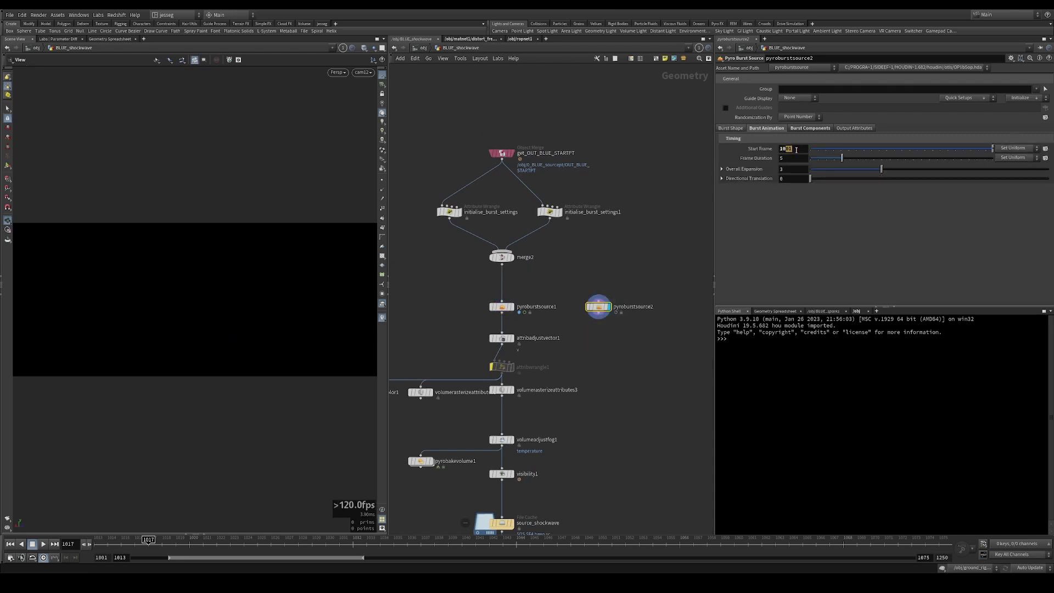
{"action": "key", "text": "Return"}
{"action": "left_click", "coordinate": [794, 160]}
{"action": "type", "text": "44"}
{"action": "key", "text": "Return"}
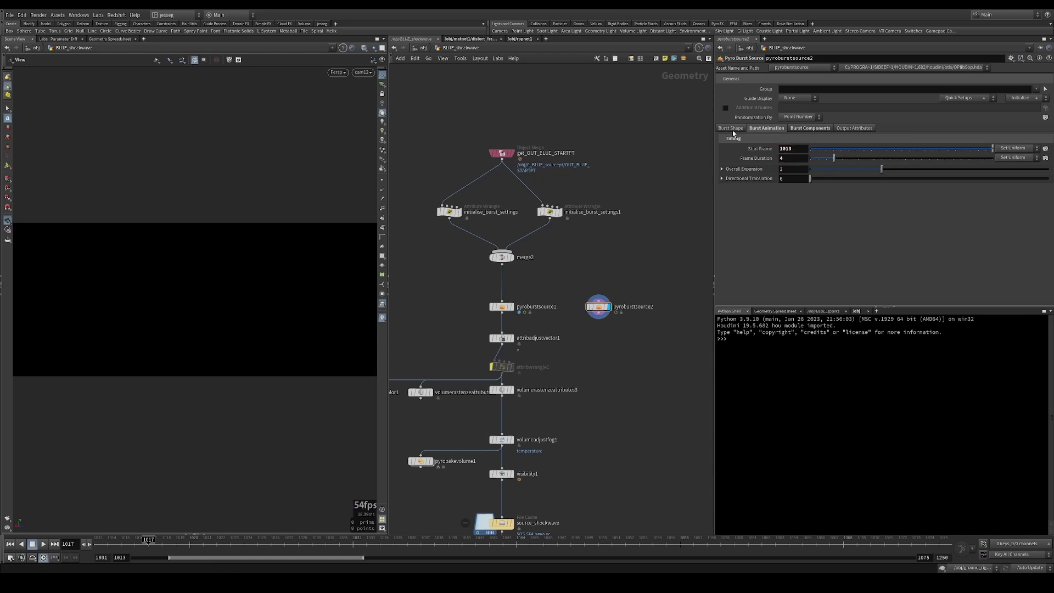
Change the Burst Type of pyroburstsource2 to Shockwave
{"action": "left_click", "coordinate": [733, 129]}
{"action": "left_click", "coordinate": [782, 150]}
{"action": "left_click", "coordinate": [782, 157]}
Step back to frame 1013 and set the Start Frame of pyroburstsource2 to 1014
{"action": "left_click", "coordinate": [767, 128]}
{"action": "key", "text": "Left"}
{"action": "key", "text": "Left"}
{"action": "key", "text": "Left"}
{"action": "key", "text": "Left"}
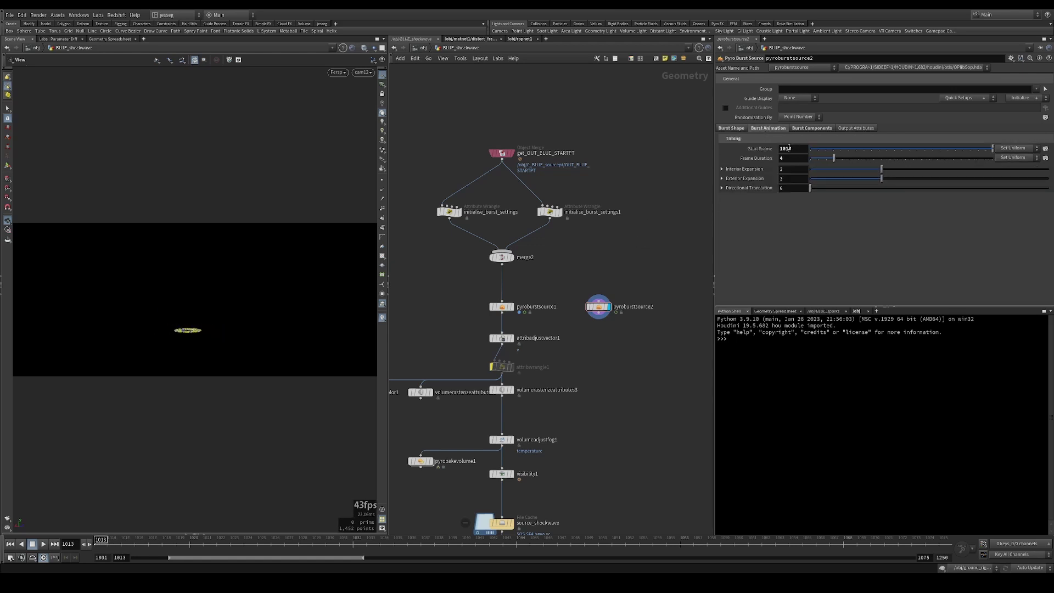
{"action": "left_click_drag", "start_coordinate": [789, 148], "coordinate": [794, 149]}
{"action": "type", "text": "4"}
{"action": "key", "text": "Return"}
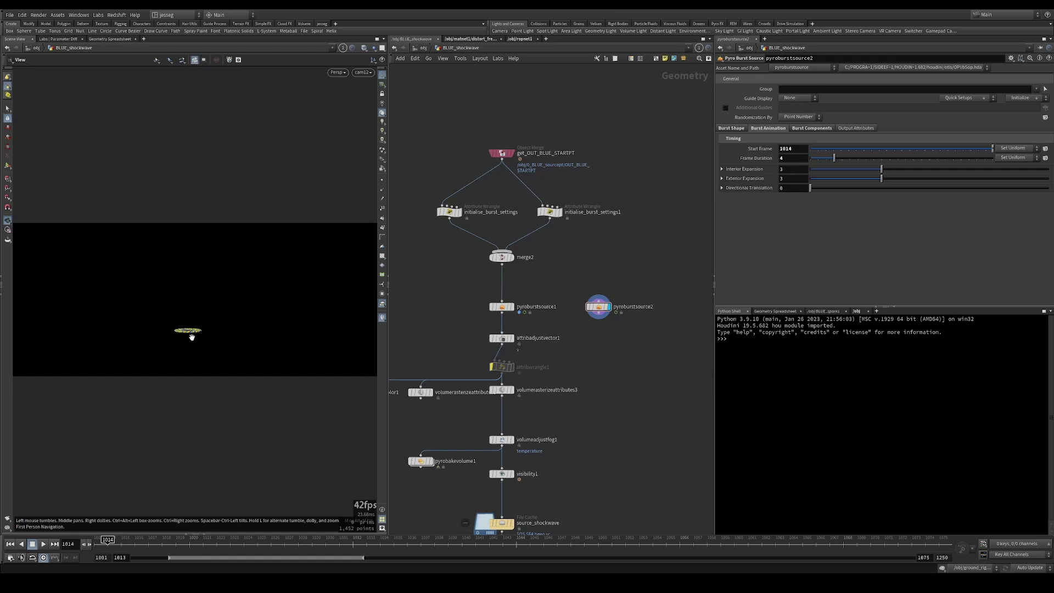
Set Interior Expansion and Exterior Expansion of pyroburstsource2 to 15 and scrub the timeline to check the burst
{"action": "left_click_drag", "start_coordinate": [196, 329], "coordinate": [208, 388], "text": "alt"}
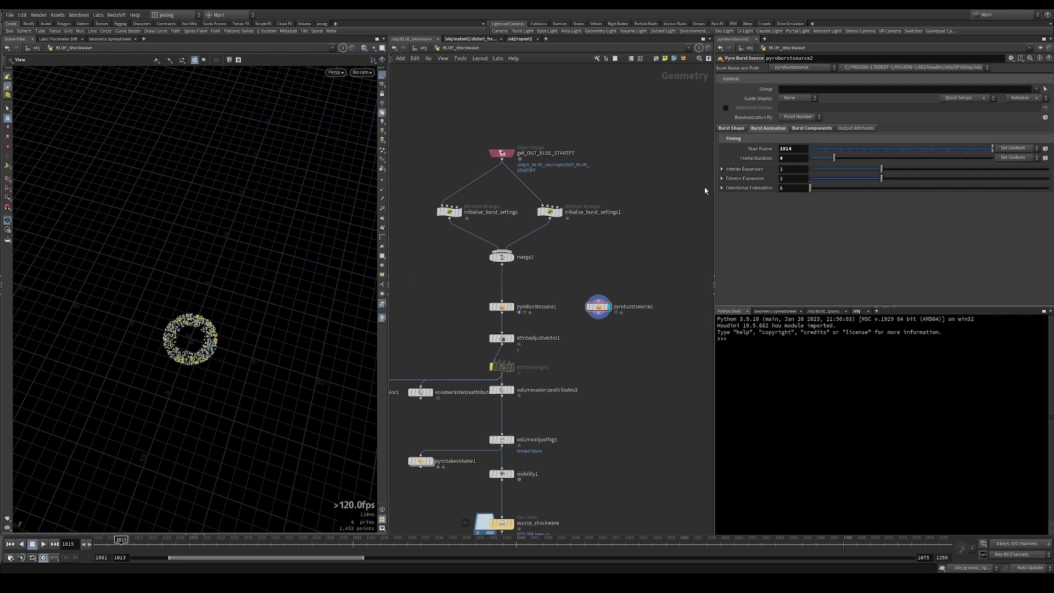
{"action": "left_click", "coordinate": [783, 171]}
{"action": "type", "text": "15"}
{"action": "key", "text": "Return"}
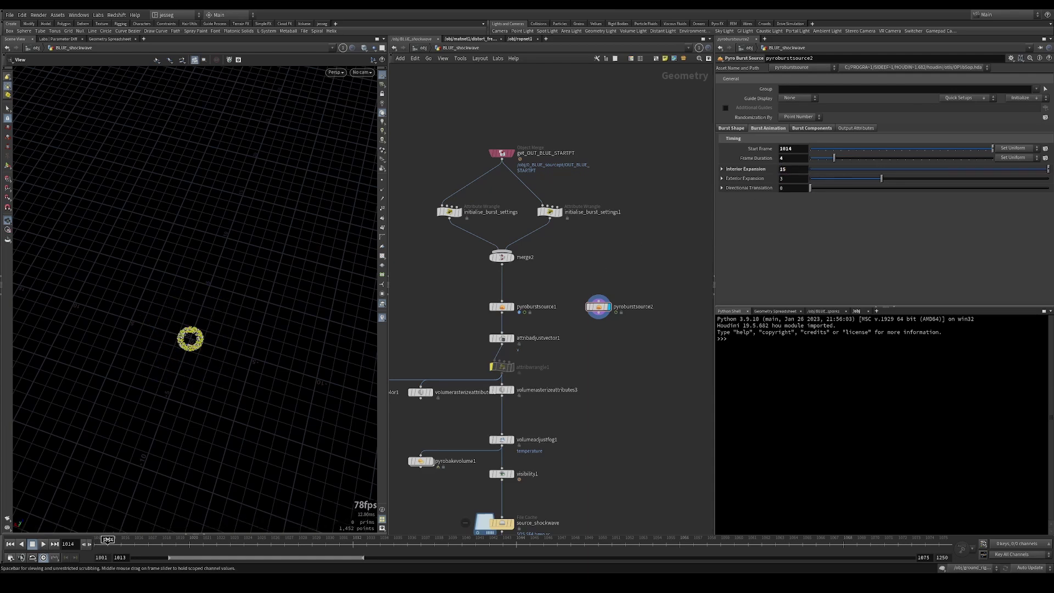
{"action": "double_click", "coordinate": [782, 178]}
{"action": "type", "text": "15"}
{"action": "key", "text": "Return"}
{"action": "left_click_drag", "start_coordinate": [142, 539], "coordinate": [97, 527]}
{"action": "left_click_drag", "start_coordinate": [191, 360], "coordinate": [190, 308]}
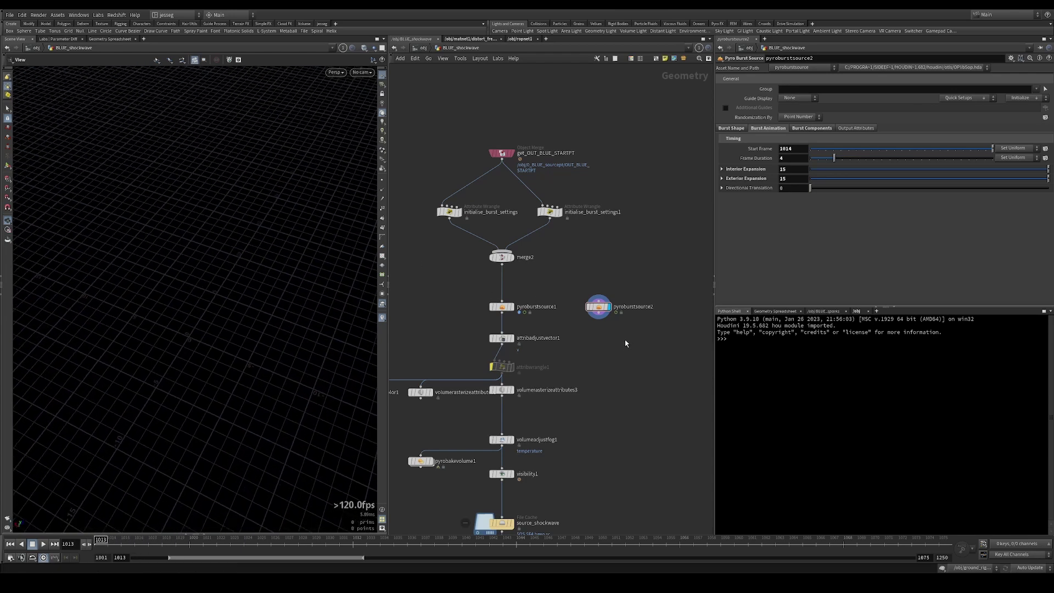
Compare the Burst Animation and Burst Shape settings of pyroburstsource1 and pyroburstsource2
{"action": "left_click", "coordinate": [532, 306]}
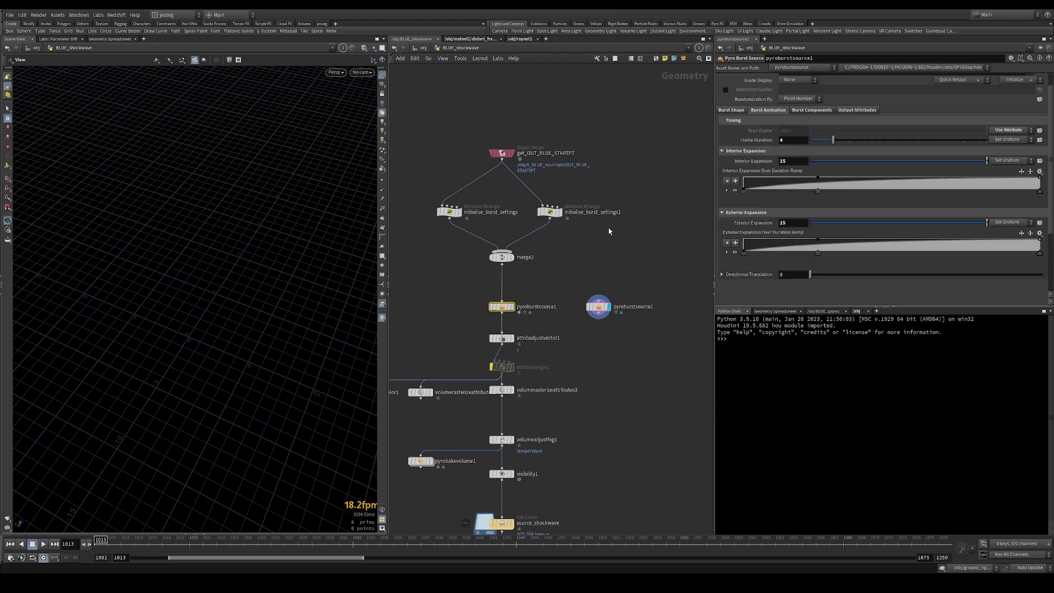
{"action": "left_click", "coordinate": [599, 306]}
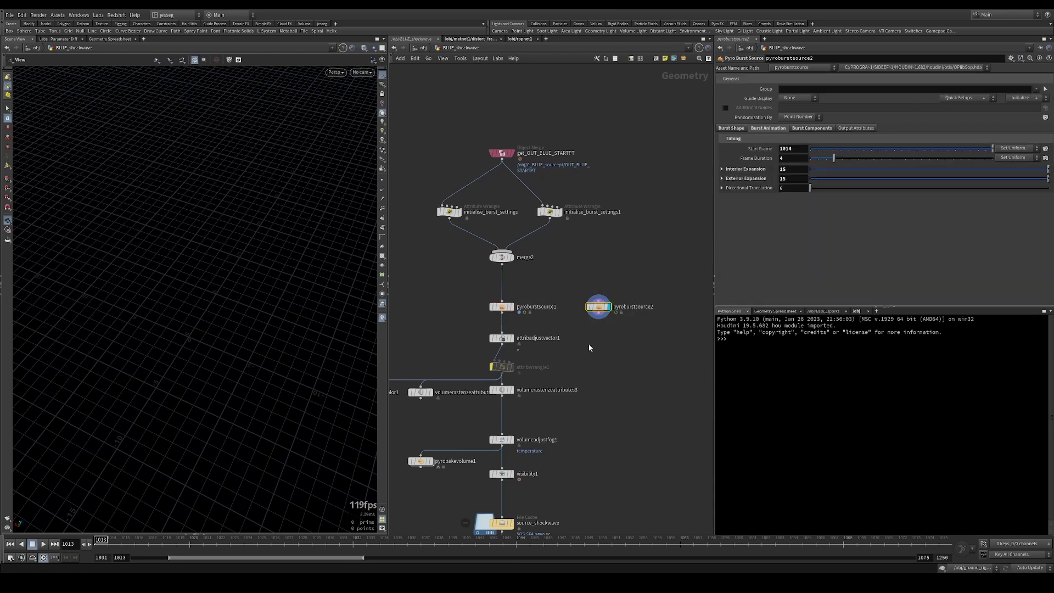
{"action": "left_click", "coordinate": [725, 169]}
{"action": "left_click_drag", "start_coordinate": [533, 314], "coordinate": [480, 301]}
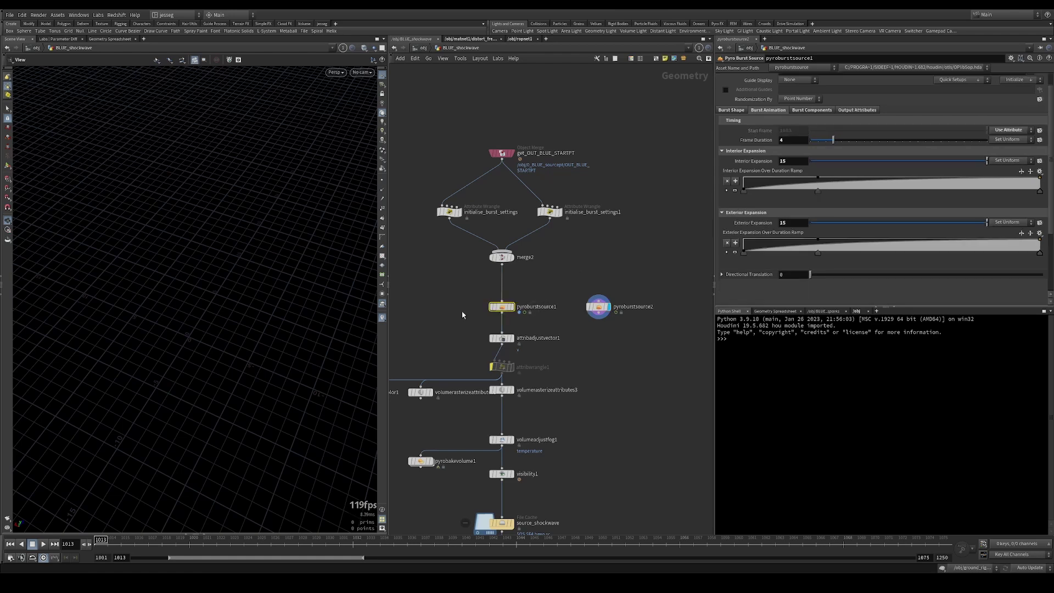
{"action": "left_click_drag", "start_coordinate": [539, 280], "coordinate": [597, 356]}
{"action": "left_click", "coordinate": [735, 129]}
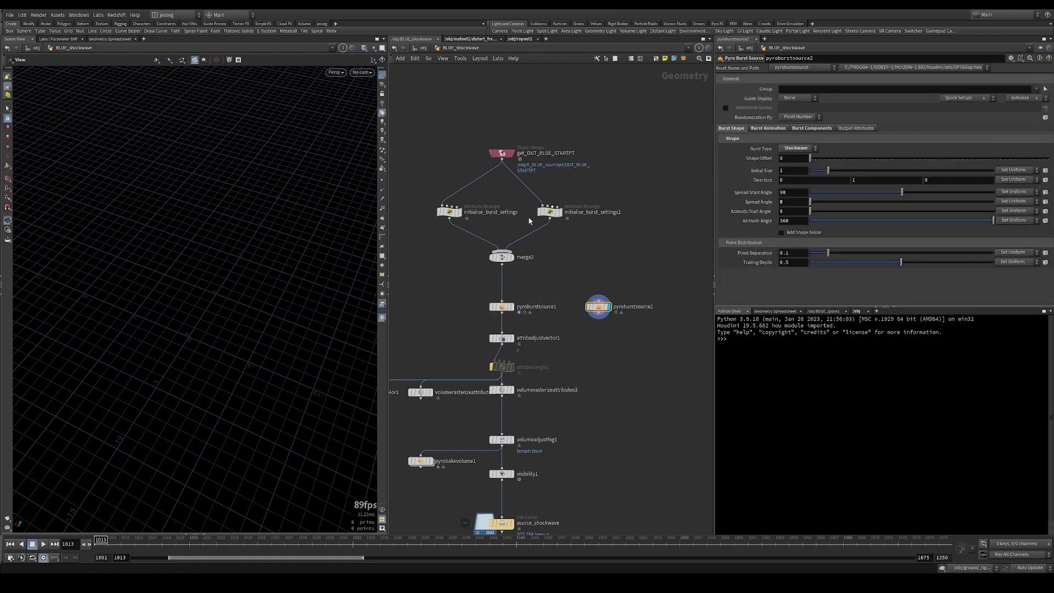
{"action": "left_click", "coordinate": [502, 306]}
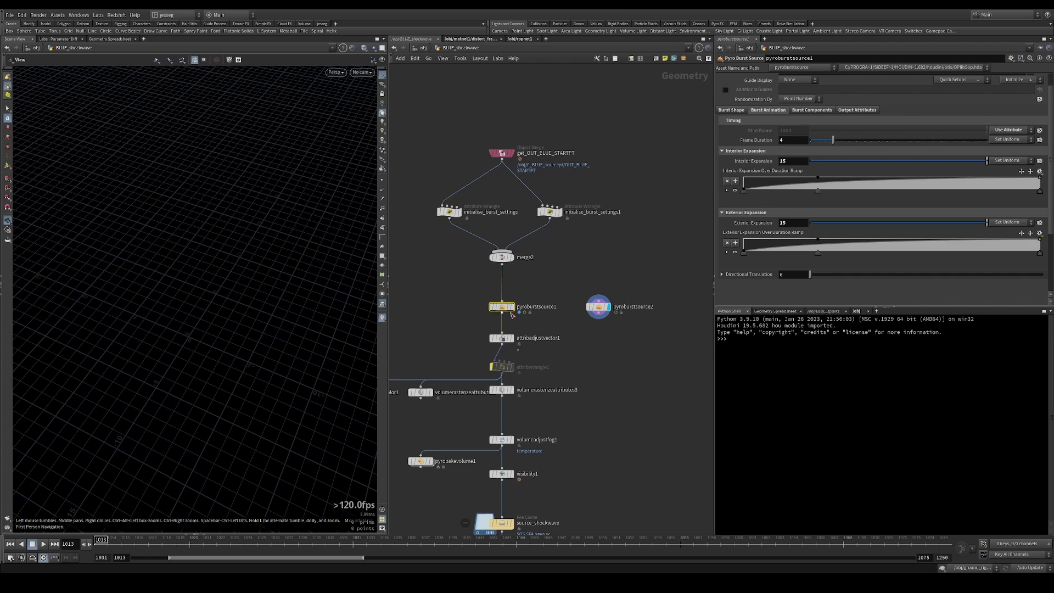
{"action": "middle_click_drag", "start_coordinate": [542, 326], "coordinate": [509, 309]}
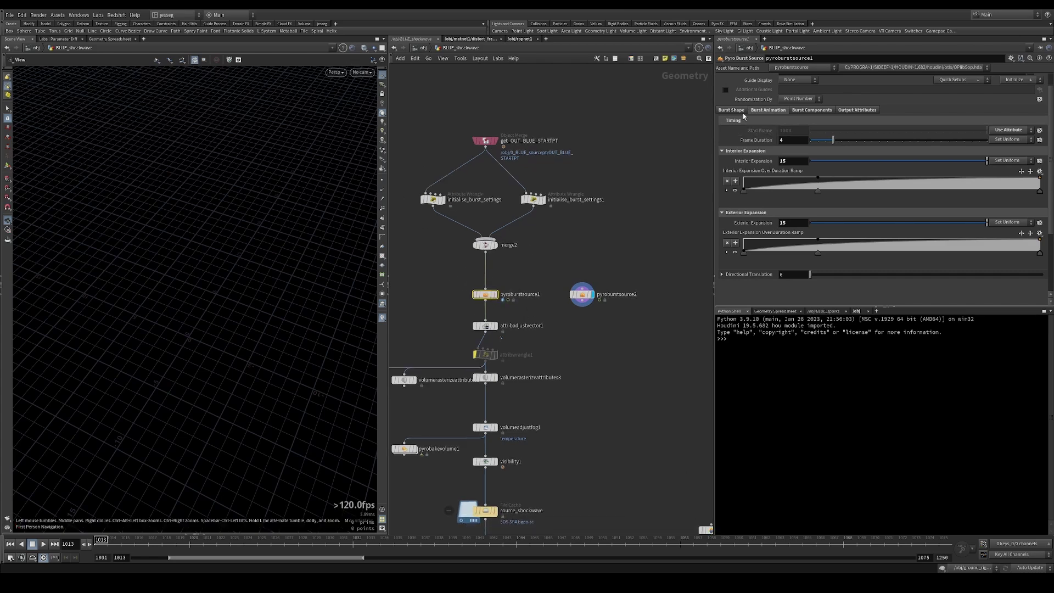
Review the ramps and the three Pyro Sources entries in the Burst Components of pyroburstsource1
{"action": "left_click", "coordinate": [805, 110]}
{"action": "scroll", "coordinate": [795, 127], "scroll_direction": "down", "scroll_amount": 3}
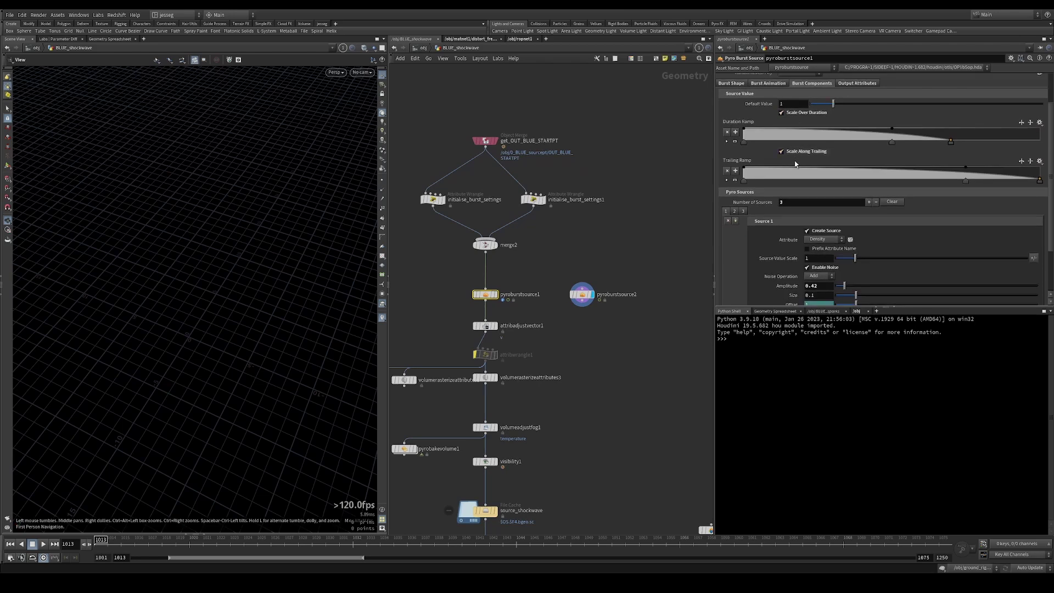
{"action": "left_click_drag", "start_coordinate": [563, 269], "coordinate": [437, 321]}
{"action": "scroll", "coordinate": [799, 209], "scroll_direction": "down", "scroll_amount": 1}
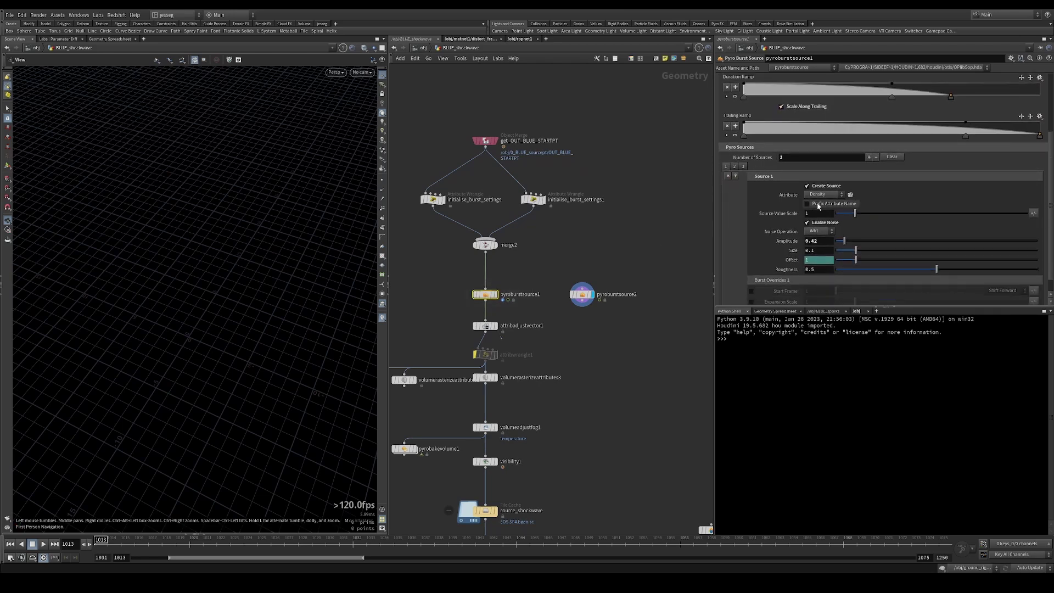
{"action": "left_click", "coordinate": [735, 167]}
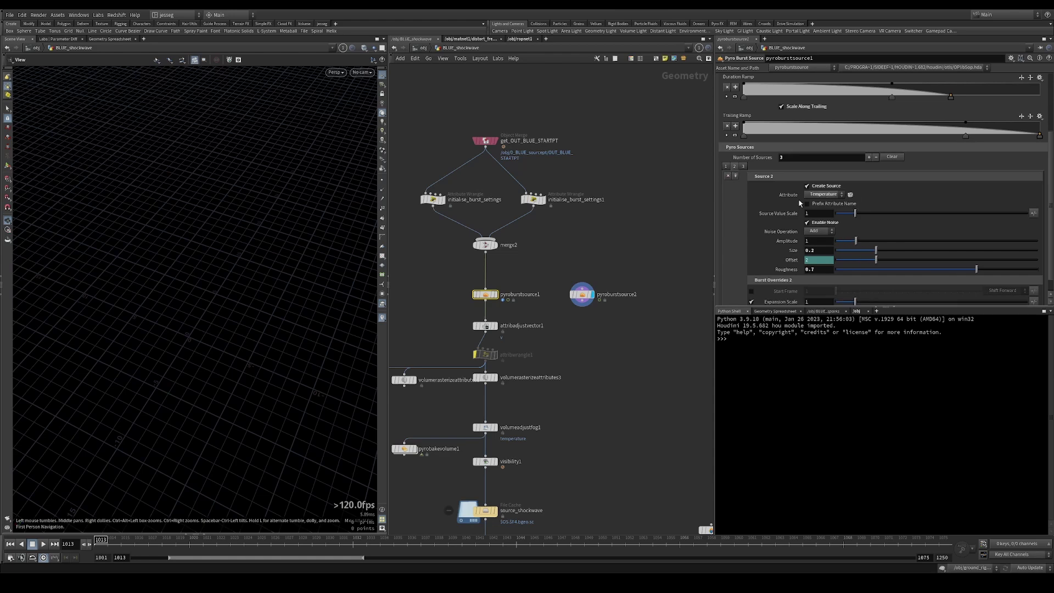
{"action": "left_click", "coordinate": [727, 167]}
{"action": "scroll", "coordinate": [783, 225], "scroll_direction": "down", "scroll_amount": 1}
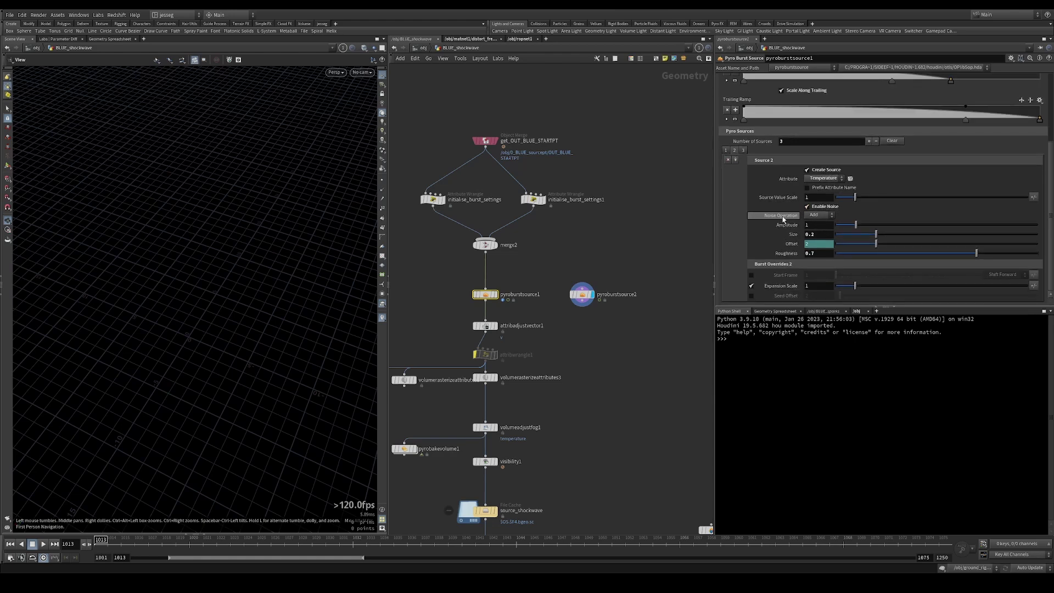
{"action": "left_click", "coordinate": [745, 151]}
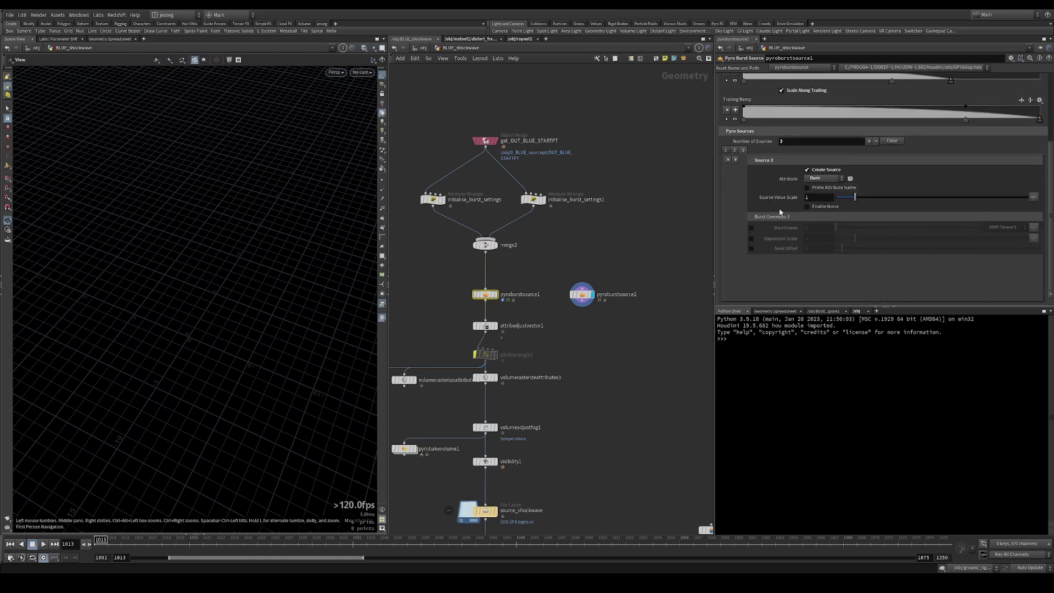
Inspect the attributes rasterized by volumerasterizeattributes3 below the burst source
{"action": "middle_click_drag", "start_coordinate": [580, 416], "coordinate": [644, 346]}
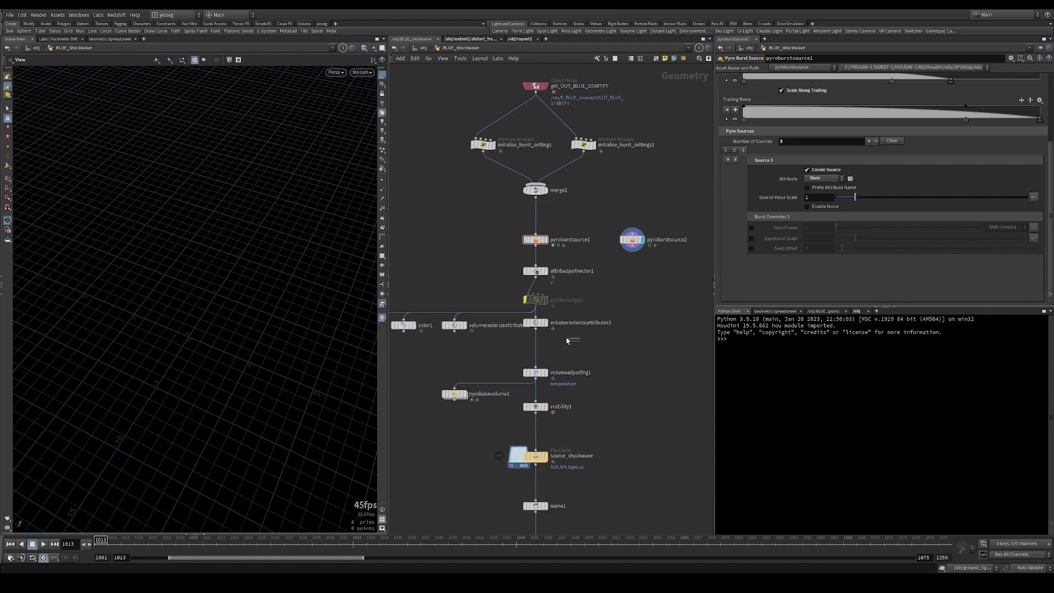
{"action": "left_click", "coordinate": [541, 325]}
{"action": "double_click", "coordinate": [844, 99]}
{"action": "left_click", "coordinate": [601, 366]}
Follow the chain down to axiom_solver1 and inspect the rename entry on name1
{"action": "middle_click_drag", "start_coordinate": [591, 362], "coordinate": [589, 319]}
{"action": "middle_click_drag", "start_coordinate": [591, 375], "coordinate": [601, 310]}
{"action": "left_click", "coordinate": [546, 314]}
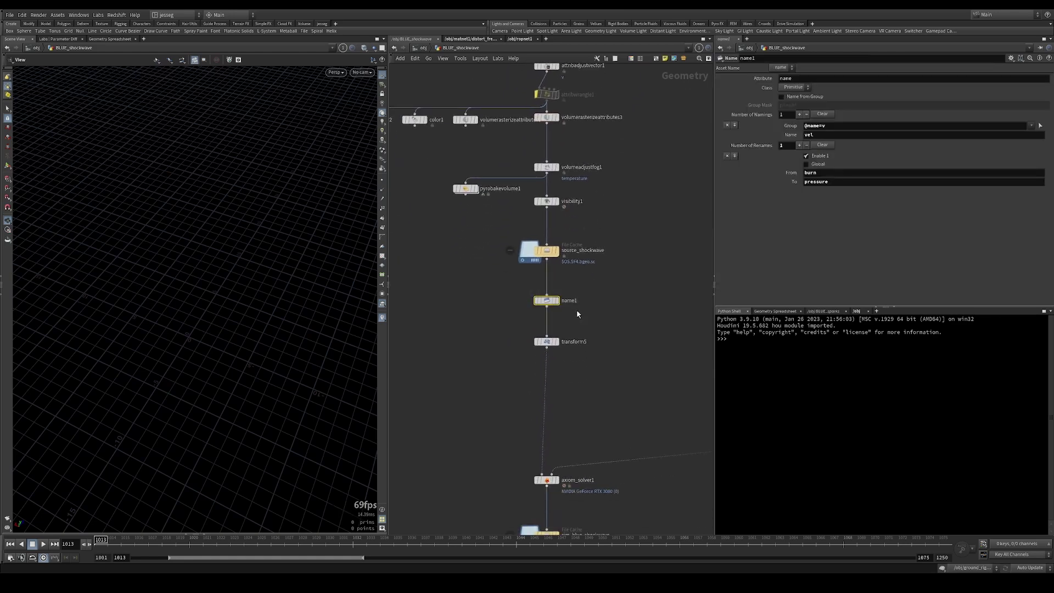
{"action": "left_click", "coordinate": [826, 172]}
{"action": "double_click", "coordinate": [830, 182]}
{"action": "left_click_drag", "start_coordinate": [669, 300], "coordinate": [654, 377]}
{"action": "middle_click_drag", "start_coordinate": [507, 435], "coordinate": [514, 397]}
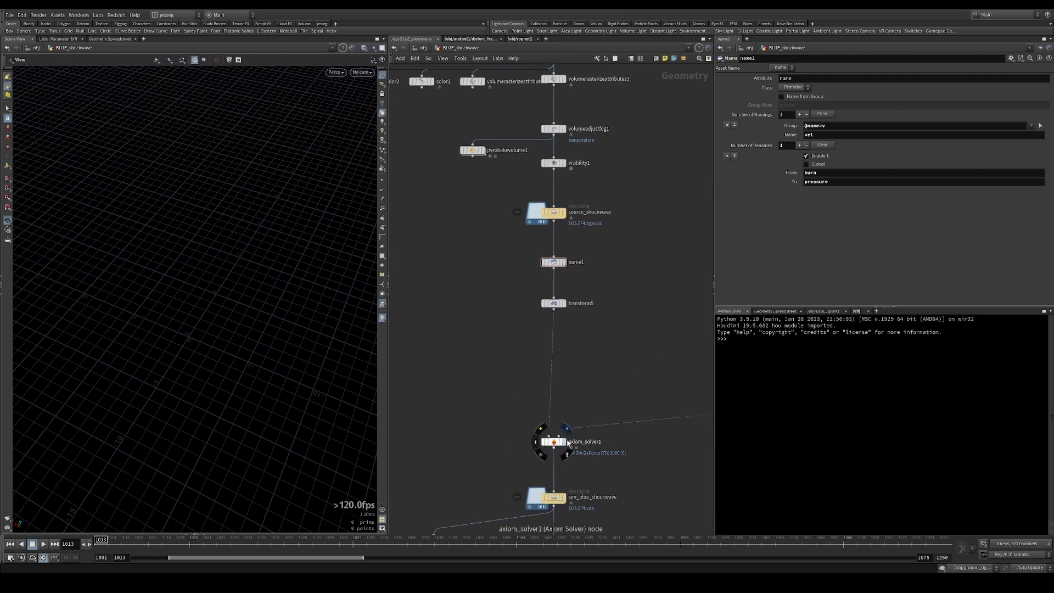
Return to pyroburstsource1, display it in the viewport and scrub to frame 1017
{"action": "middle_click_drag", "start_coordinate": [604, 294], "coordinate": [576, 421]}
{"action": "middle_click_drag", "start_coordinate": [604, 294], "coordinate": [589, 434]}
{"action": "left_click_drag", "start_coordinate": [624, 290], "coordinate": [626, 395]}
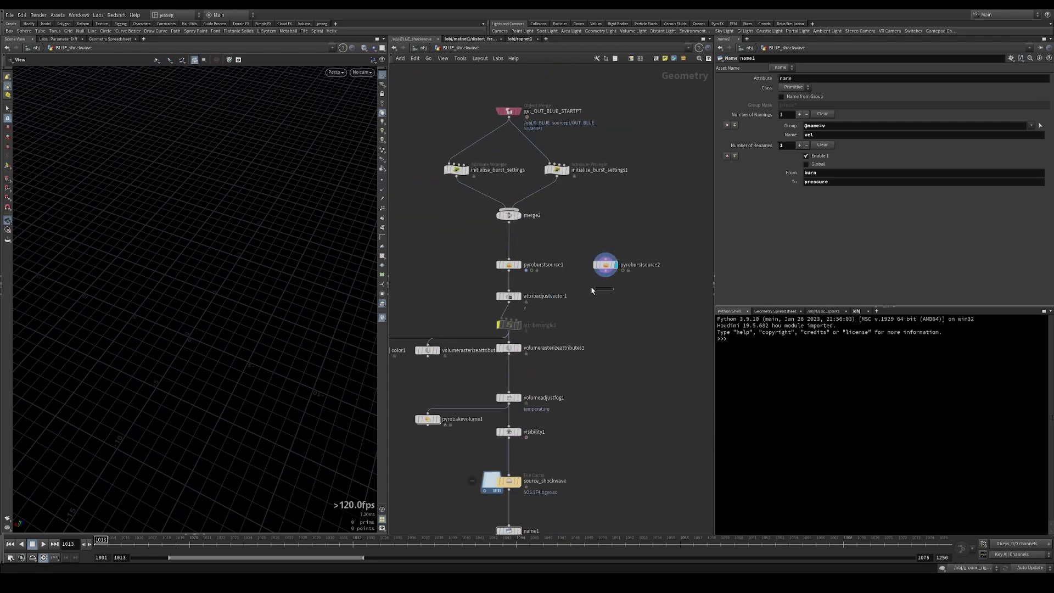
{"action": "left_click", "coordinate": [605, 265]}
{"action": "left_click", "coordinate": [509, 264]}
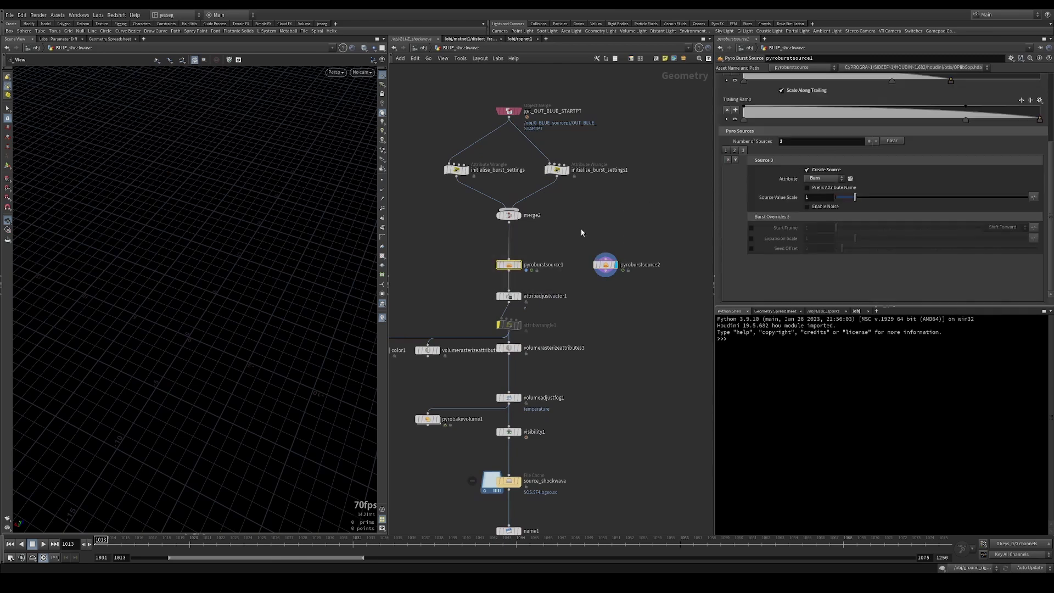
{"action": "scroll", "coordinate": [804, 198], "scroll_direction": "up", "scroll_amount": 5}
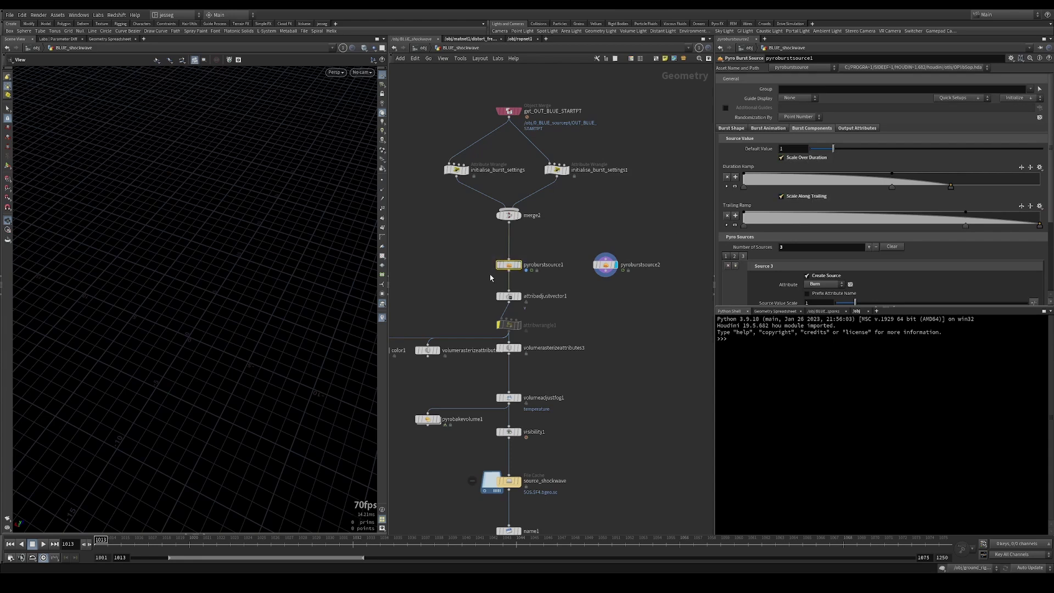
{"action": "key", "text": "r"}
{"action": "left_click_drag", "start_coordinate": [101, 543], "coordinate": [148, 545]}
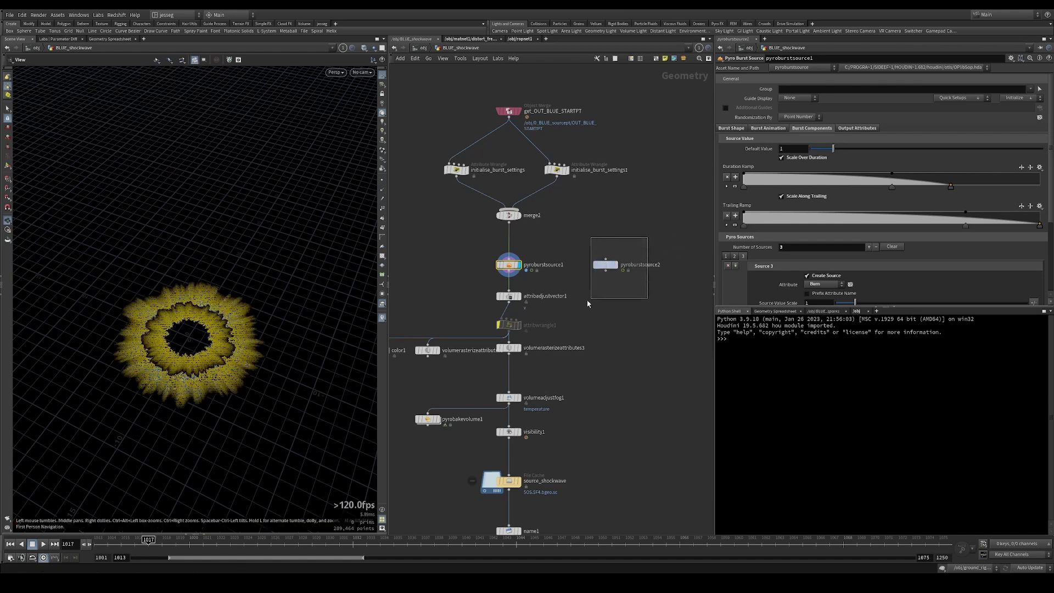
Display pyroburstsource2 and set its Point Separation to 0.035
{"action": "left_click", "coordinate": [605, 265]}
{"action": "key", "text": "r"}
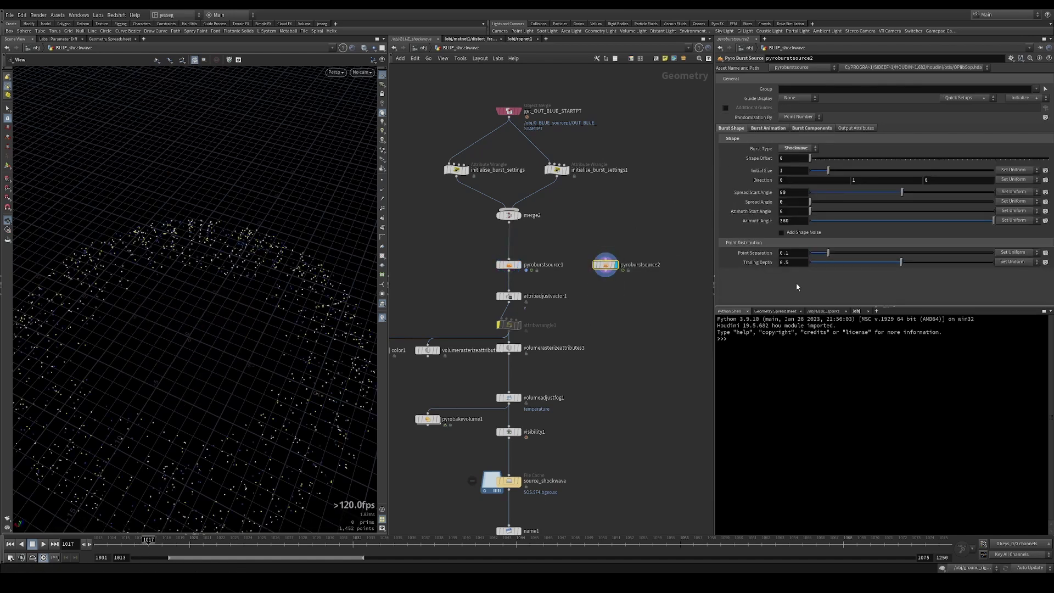
{"action": "double_click", "coordinate": [784, 253]}
{"action": "type", "text": "035"}
{"action": "key", "text": "Return"}
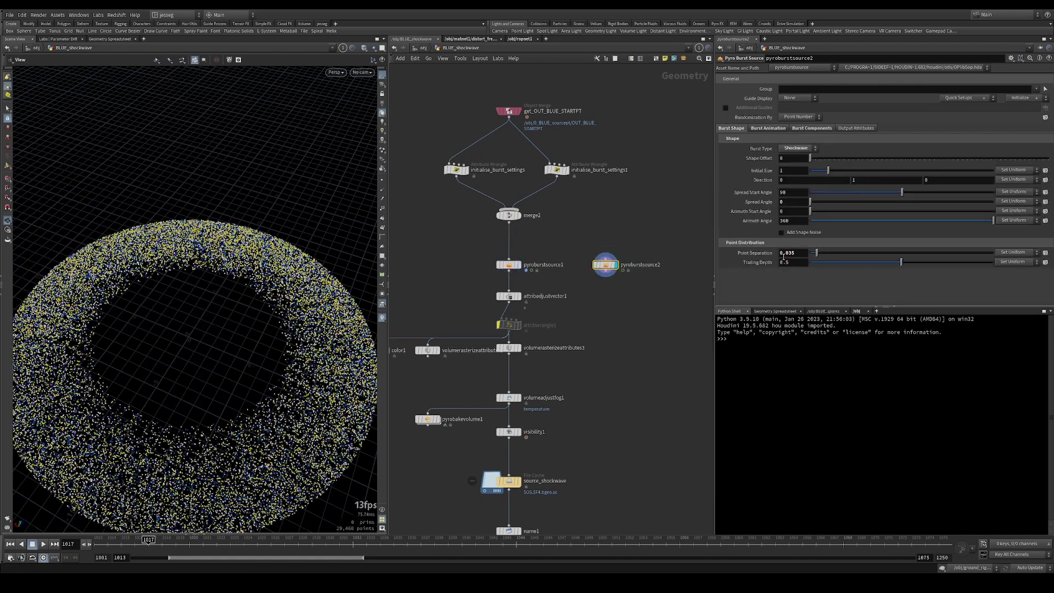
Enable Scale Along Trailing and Scale Over Duration on pyroburstsource2, scrubbing the timeline to check the points
{"action": "left_click", "coordinate": [810, 128]}
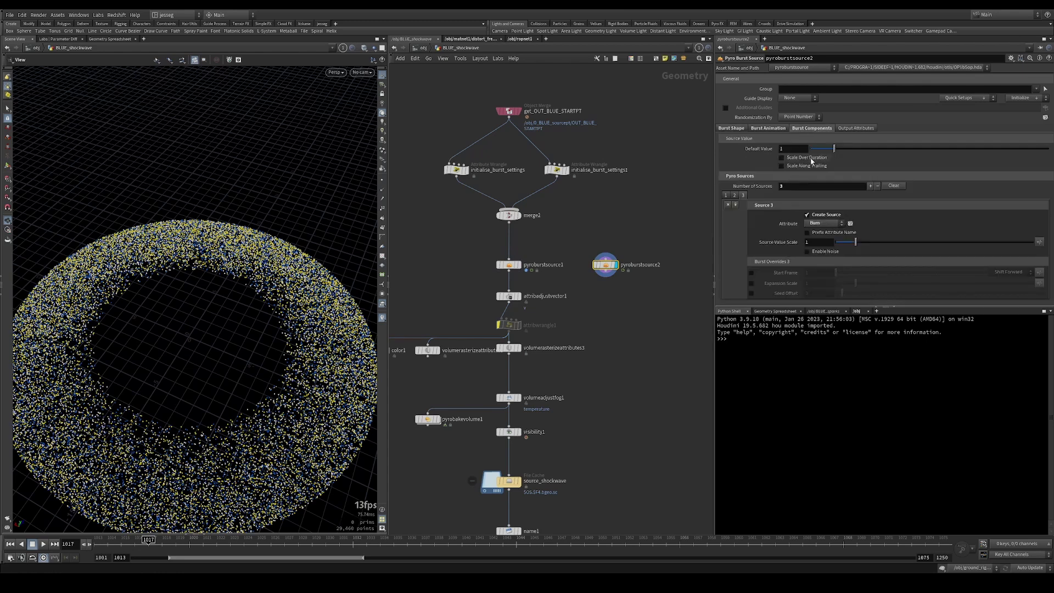
{"action": "left_click", "coordinate": [812, 166]}
{"action": "right_click_drag", "start_coordinate": [258, 287], "coordinate": [167, 289]}
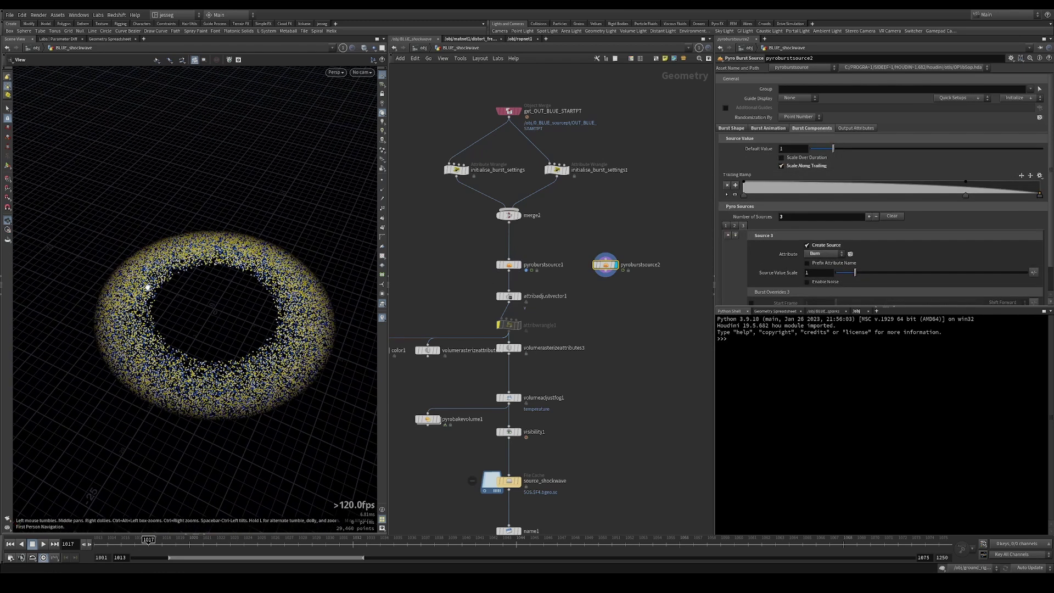
{"action": "left_click_drag", "start_coordinate": [135, 539], "coordinate": [121, 540]}
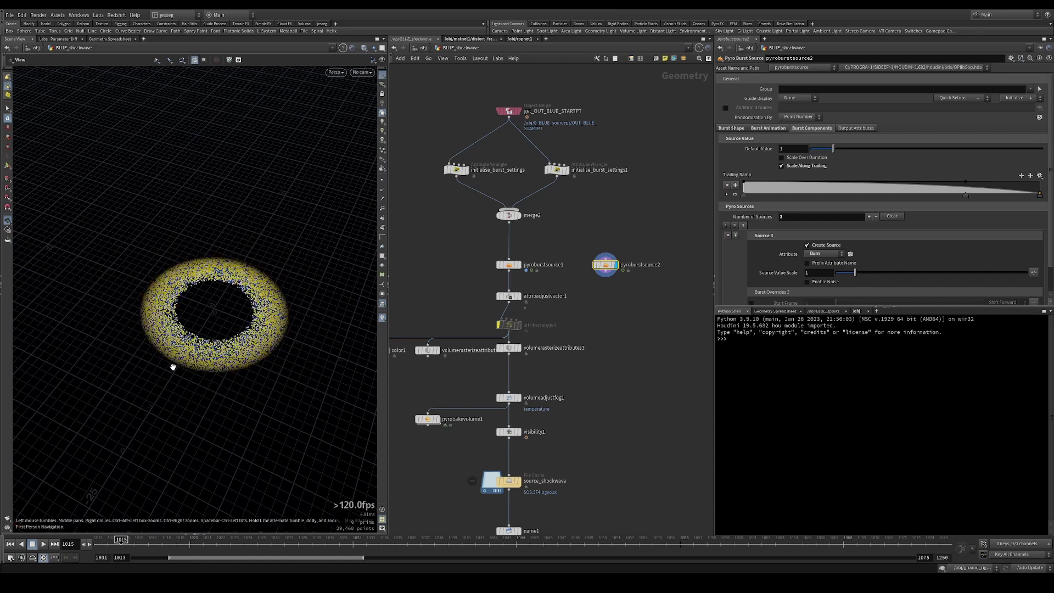
{"action": "key", "text": "Right"}
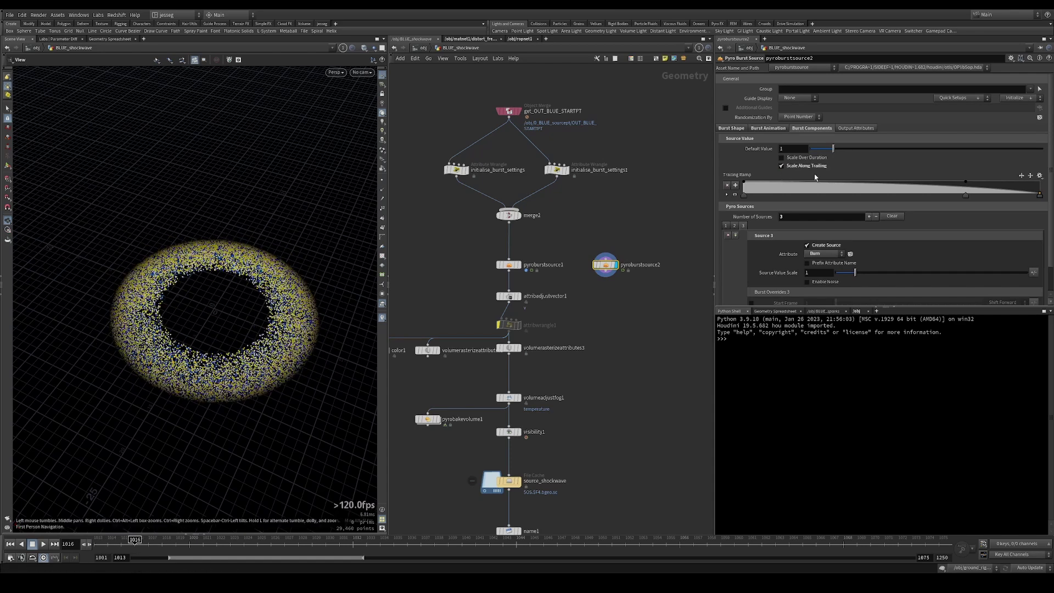
{"action": "left_click", "coordinate": [804, 158]}
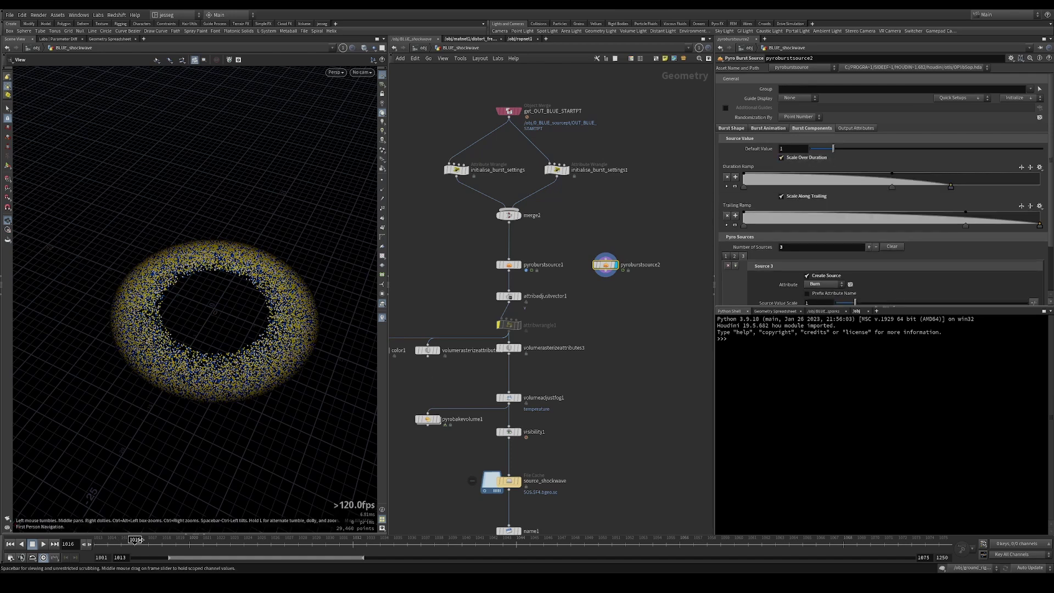
{"action": "left_click_drag", "start_coordinate": [142, 545], "coordinate": [101, 540]}
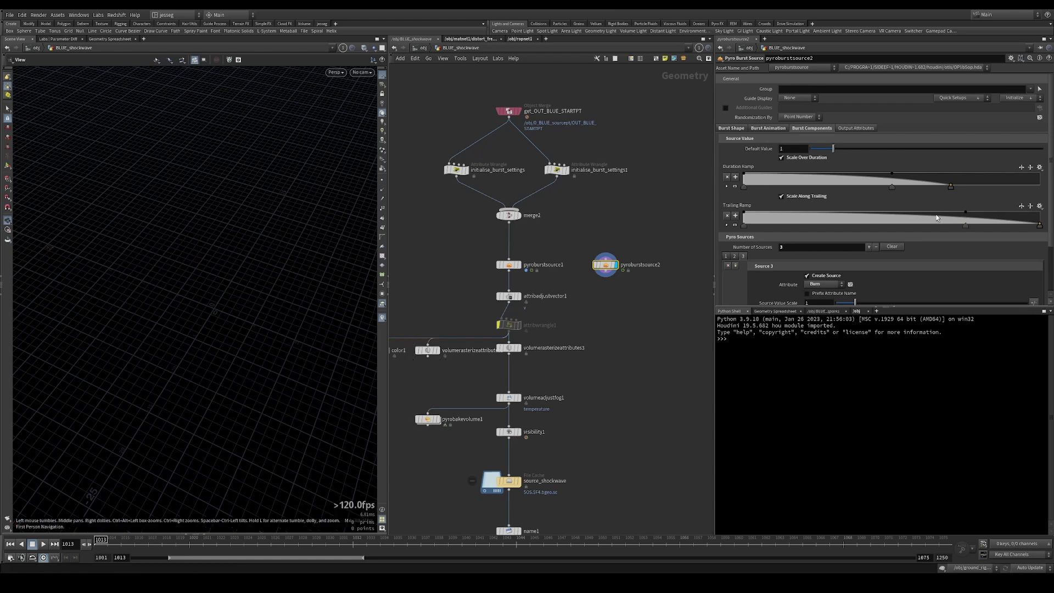
Review the Output Attributes of pyroburstsource1 and view its velocity trails at frame 1017
{"action": "left_click", "coordinate": [509, 265]}
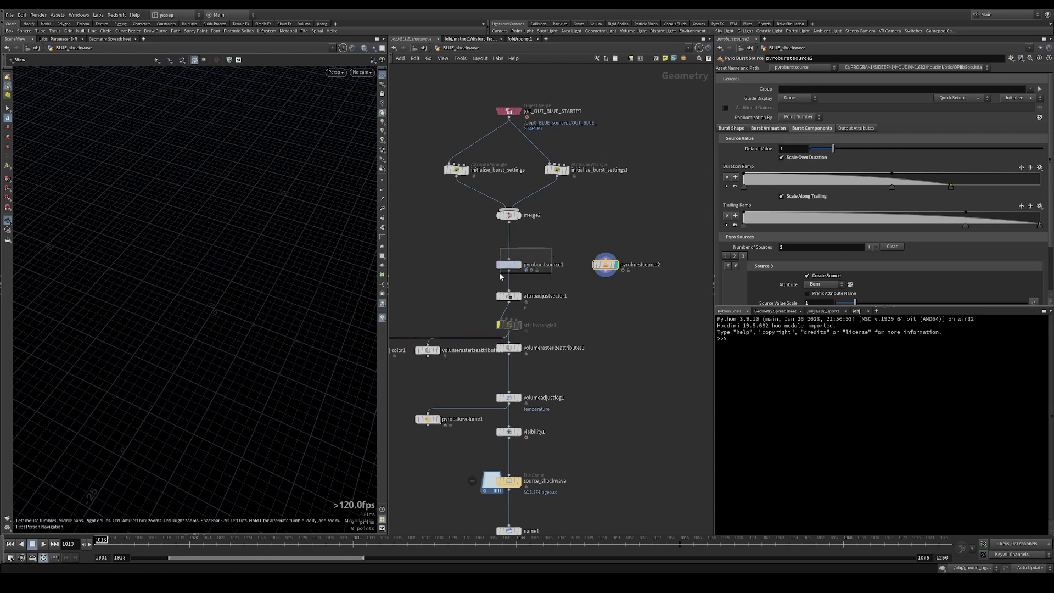
{"action": "left_click", "coordinate": [867, 129]}
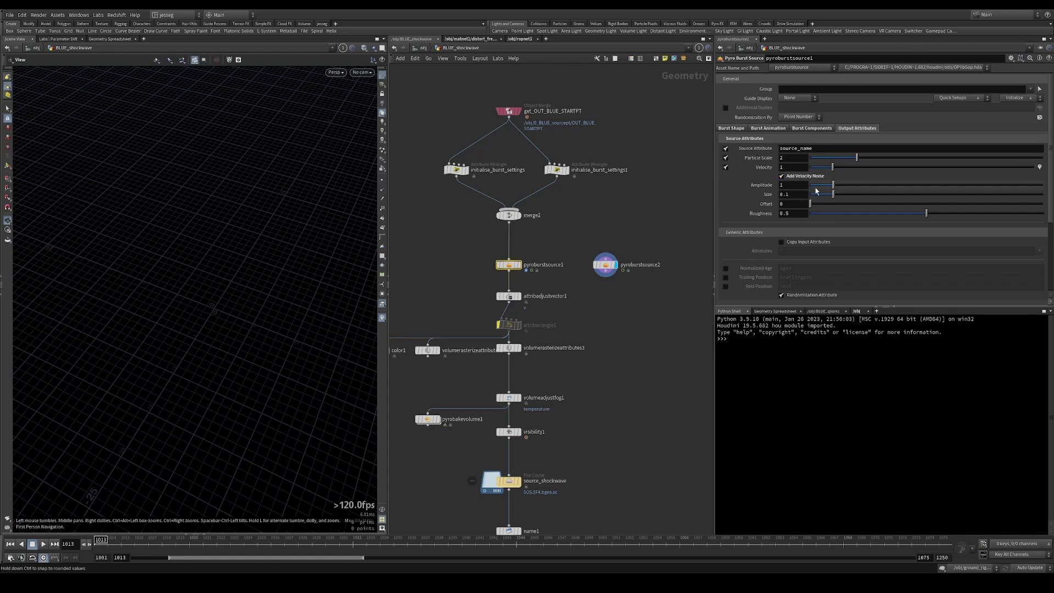
{"action": "left_click_drag", "start_coordinate": [507, 301], "coordinate": [479, 254]}
{"action": "key", "text": "r"}
{"action": "left_click_drag", "start_coordinate": [109, 543], "coordinate": [141, 545]}
{"action": "left_click", "coordinate": [148, 541]}
{"action": "right_click_drag", "start_coordinate": [353, 234], "coordinate": [501, 242]}
{"action": "left_click_drag", "start_coordinate": [309, 255], "coordinate": [331, 239]}
Select and display attribadjustvector1, and examine its effect on the velocity trails
{"action": "left_click", "coordinate": [509, 296]}
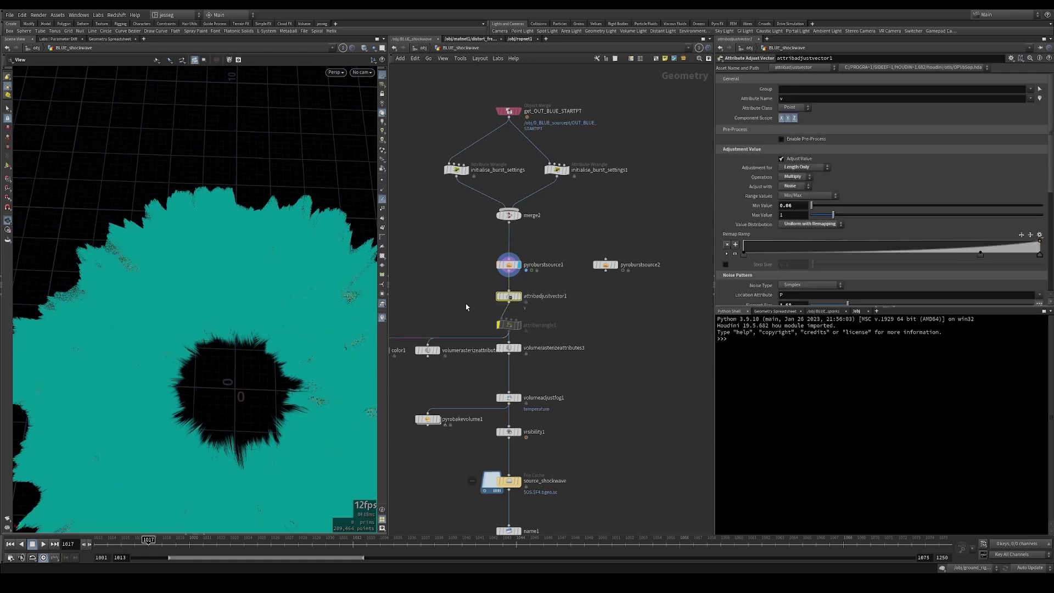
{"action": "scroll", "coordinate": [756, 248], "scroll_direction": "down", "scroll_amount": 5}
{"action": "scroll", "coordinate": [757, 248], "scroll_direction": "up", "scroll_amount": 5}
{"action": "left_click_drag", "start_coordinate": [250, 220], "coordinate": [170, 228]}
{"action": "right_click_drag", "start_coordinate": [169, 228], "coordinate": [269, 225]}
{"action": "left_click_drag", "start_coordinate": [460, 286], "coordinate": [553, 314]}
{"action": "key", "text": "r"}
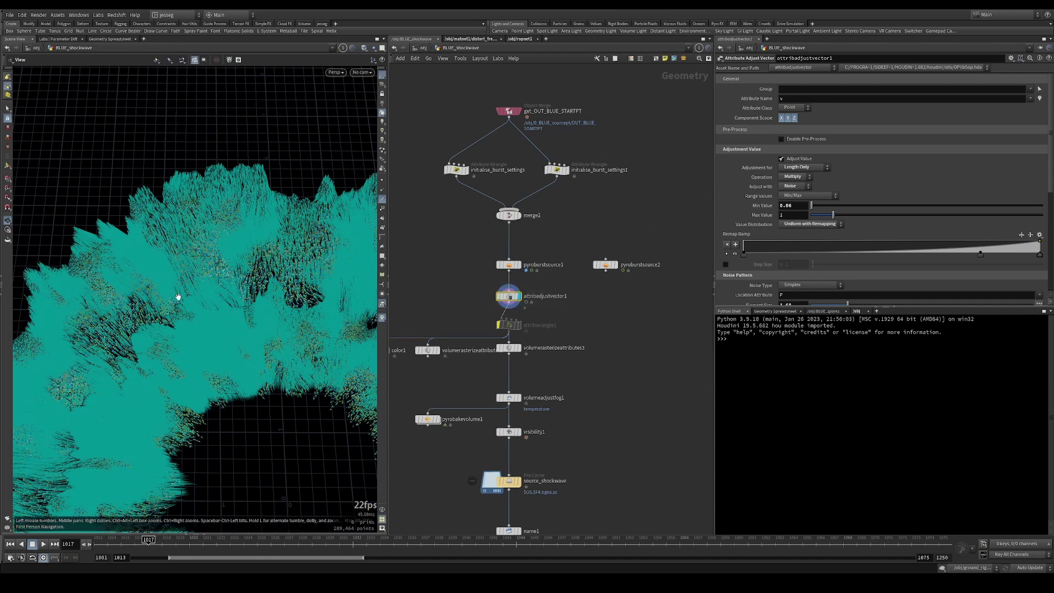
{"action": "left_click_drag", "start_coordinate": [219, 231], "coordinate": [180, 237]}
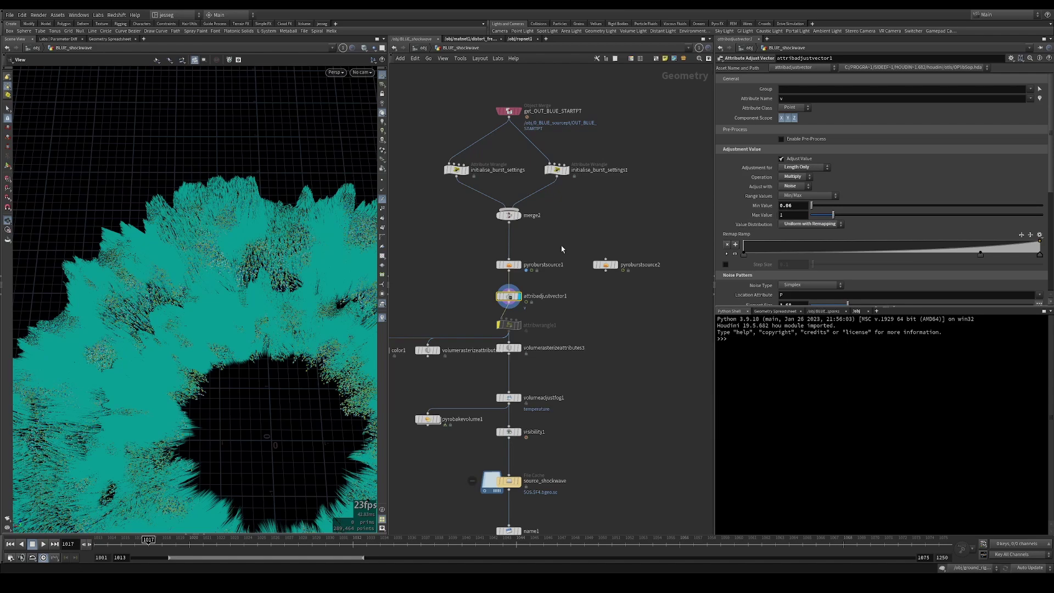
{"action": "right_click_drag", "start_coordinate": [137, 309], "coordinate": [214, 294]}
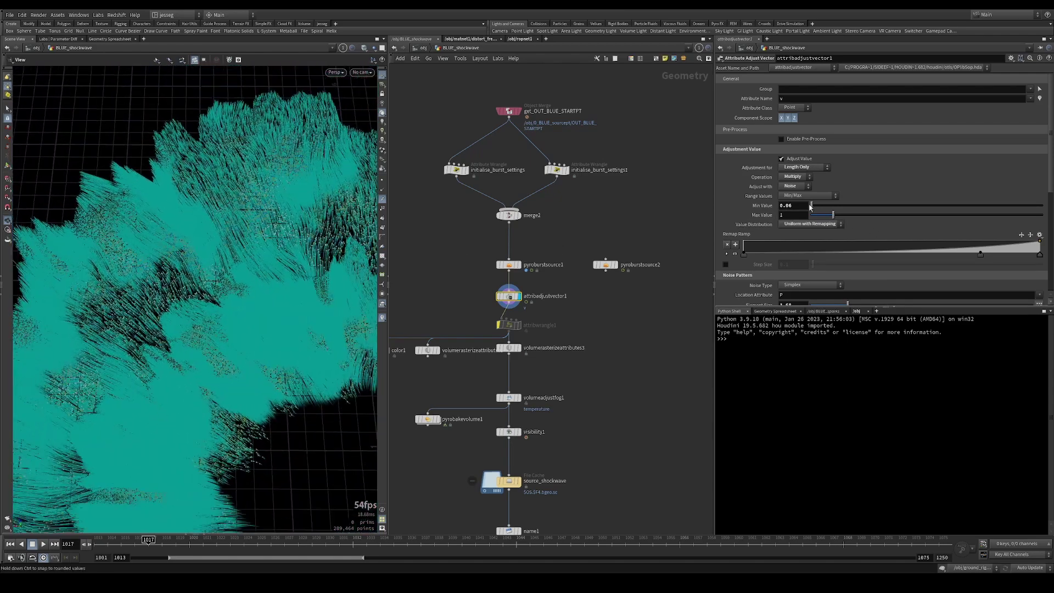
Check the Adjustment For options of attribadjustvector1 and compare its velocity trails with those of pyroburstsource1
{"action": "left_click", "coordinate": [827, 169]}
{"action": "left_click", "coordinate": [826, 169]}
{"action": "right_click_drag", "start_coordinate": [137, 178], "coordinate": [110, 199]}
{"action": "left_click_drag", "start_coordinate": [287, 163], "coordinate": [277, 209]}
{"action": "left_click", "coordinate": [519, 265]}
{"action": "right_click_drag", "start_coordinate": [333, 200], "coordinate": [200, 264]}
{"action": "left_click_drag", "start_coordinate": [200, 264], "coordinate": [244, 200]}
{"action": "left_click_drag", "start_coordinate": [464, 291], "coordinate": [537, 307]}
{"action": "left_click", "coordinate": [518, 296]}
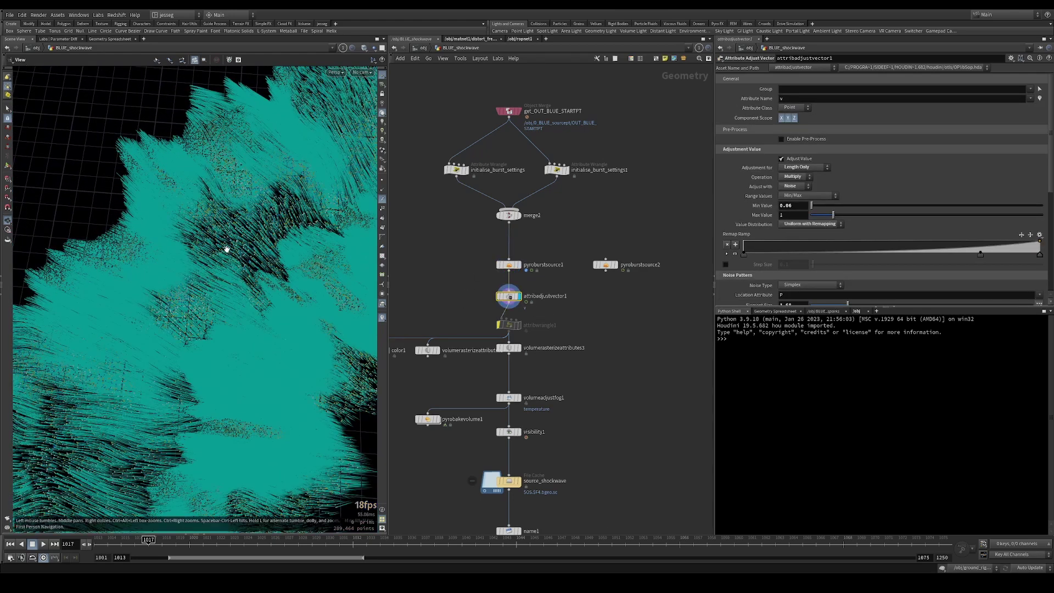
Examine the adjusted trails up close and review the Noise Pattern, Animation and Post-Process settings of attribadjustvector1
{"action": "left_click_drag", "start_coordinate": [225, 247], "coordinate": [262, 246]}
{"action": "middle_click_drag", "start_coordinate": [280, 262], "coordinate": [292, 220]}
{"action": "right_click_drag", "start_coordinate": [154, 290], "coordinate": [188, 282]}
{"action": "right_click_drag", "start_coordinate": [270, 290], "coordinate": [221, 285]}
{"action": "middle_click_drag", "start_coordinate": [263, 283], "coordinate": [220, 312]}
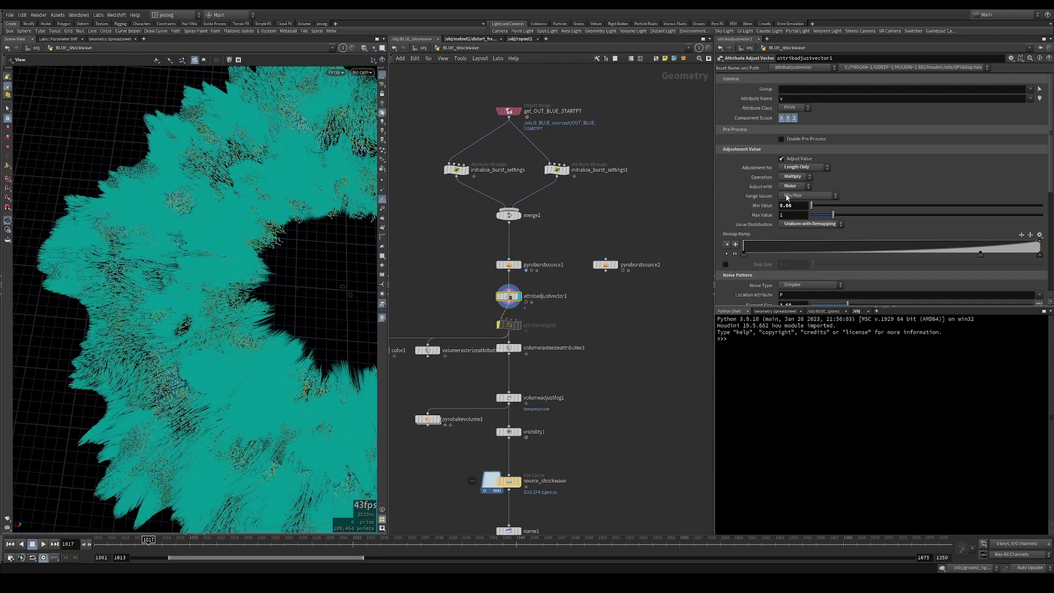
{"action": "scroll", "coordinate": [752, 243], "scroll_direction": "down", "scroll_amount": 5}
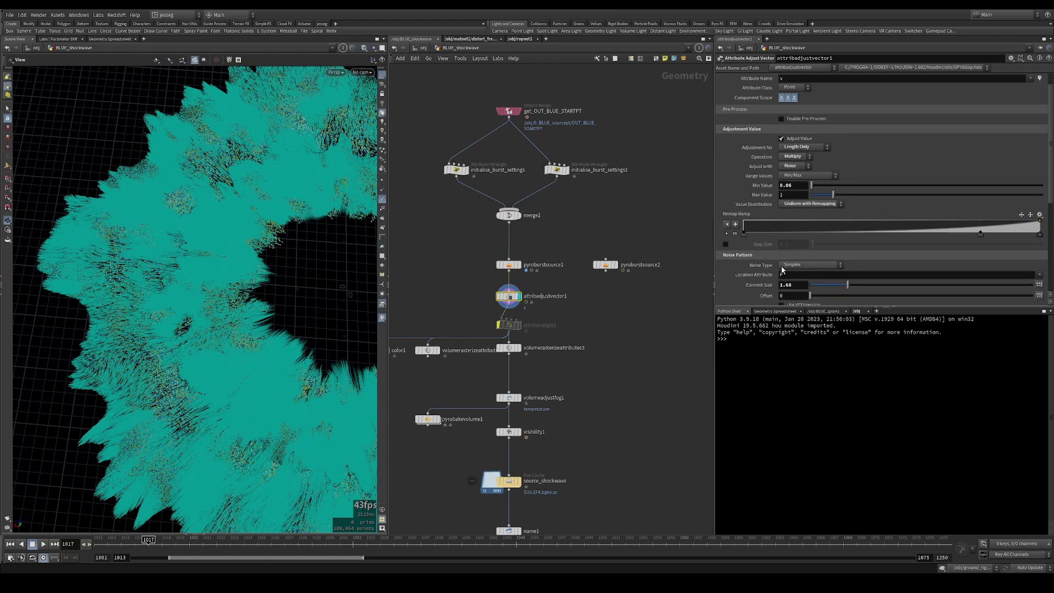
{"action": "scroll", "coordinate": [754, 238], "scroll_direction": "down", "scroll_amount": 5}
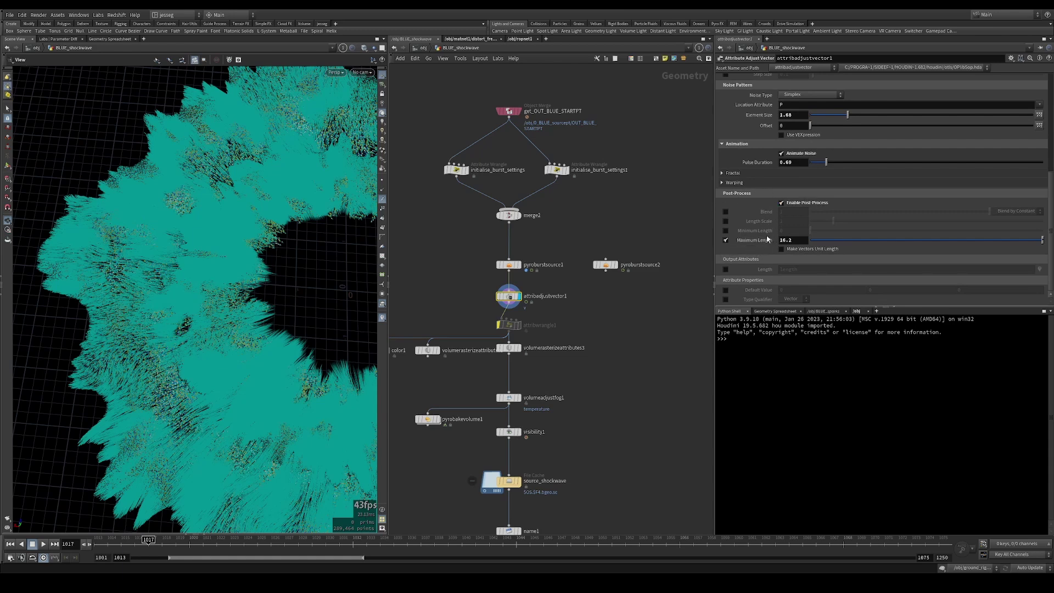
Display pyroburstsource1 again and inspect its velocity trails at frame 1015
{"action": "left_click", "coordinate": [508, 265]}
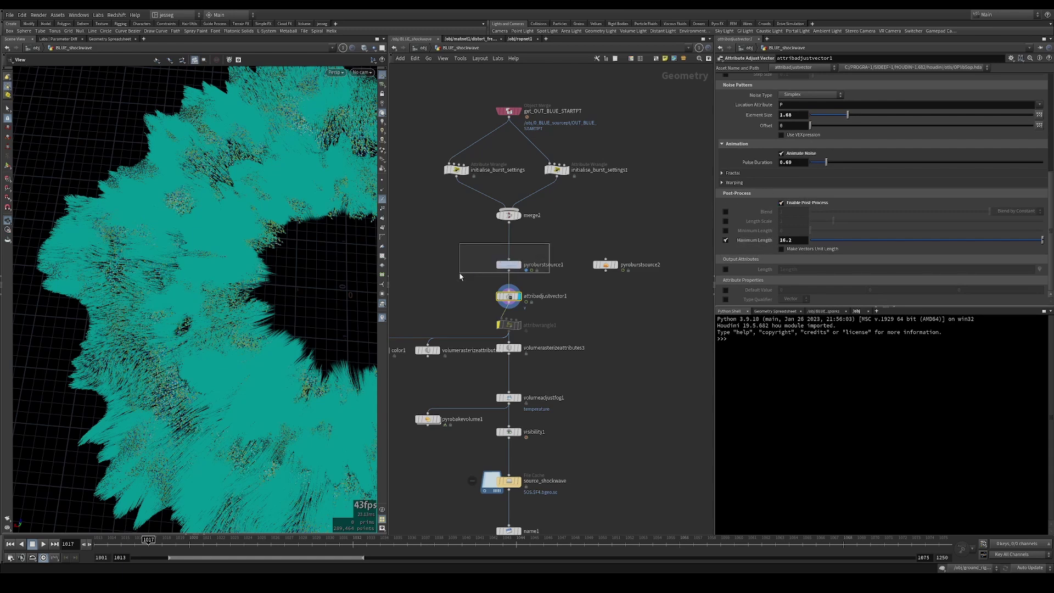
{"action": "left_click", "coordinate": [117, 541]}
{"action": "left_click_drag", "start_coordinate": [117, 541], "coordinate": [134, 541]}
{"action": "key", "text": "Left"}
{"action": "key", "text": "Left"}
{"action": "key", "text": "Right"}
{"action": "right_click_drag", "start_coordinate": [242, 315], "coordinate": [273, 143]}
{"action": "middle_click_drag", "start_coordinate": [287, 172], "coordinate": [217, 191]}
Toggle the velocity trail display on and off to compare the pyroburstsource1 points from several viewing angles
{"action": "left_click", "coordinate": [384, 201]}
{"action": "left_click", "coordinate": [384, 201]}
{"action": "left_click", "coordinate": [384, 200]}
{"action": "left_click_drag", "start_coordinate": [246, 235], "coordinate": [393, 217]}
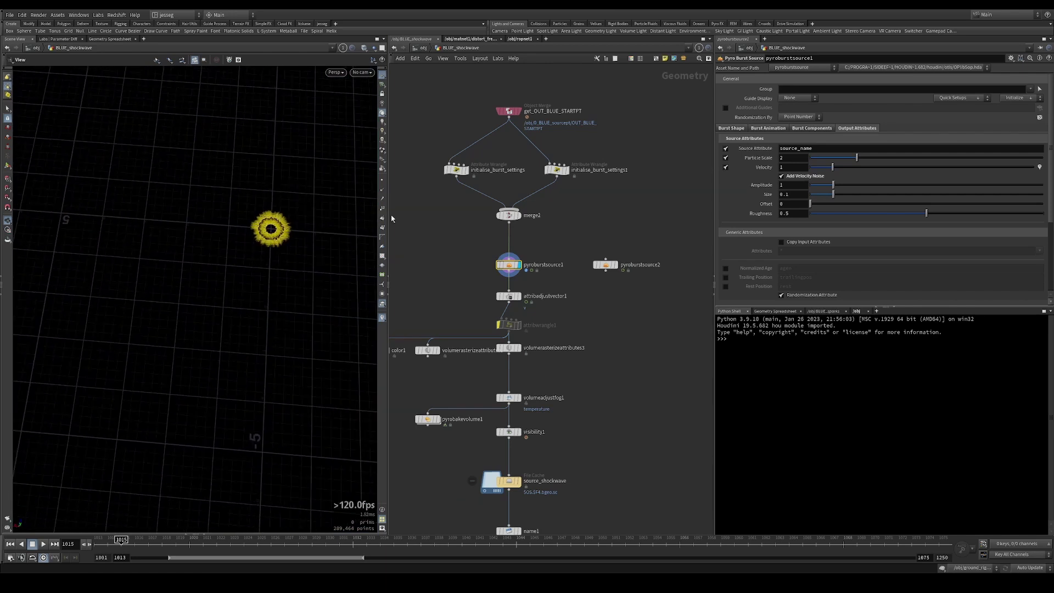
{"action": "left_click_drag", "start_coordinate": [285, 207], "coordinate": [373, 213]}
{"action": "left_click", "coordinate": [383, 200]}
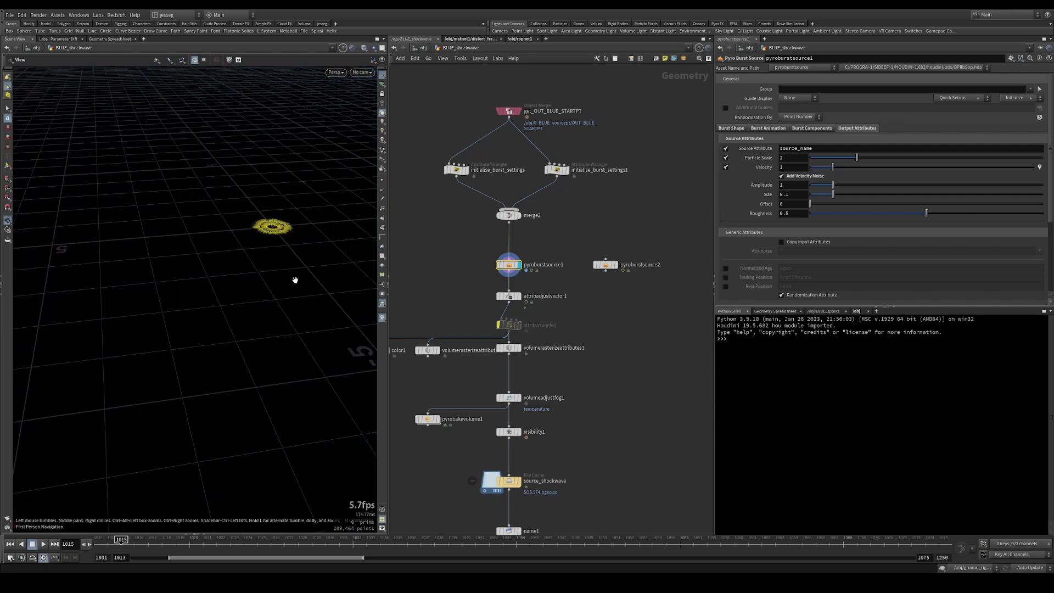
{"action": "left_click_drag", "start_coordinate": [268, 237], "coordinate": [319, 214]}
{"action": "left_click", "coordinate": [383, 200]}
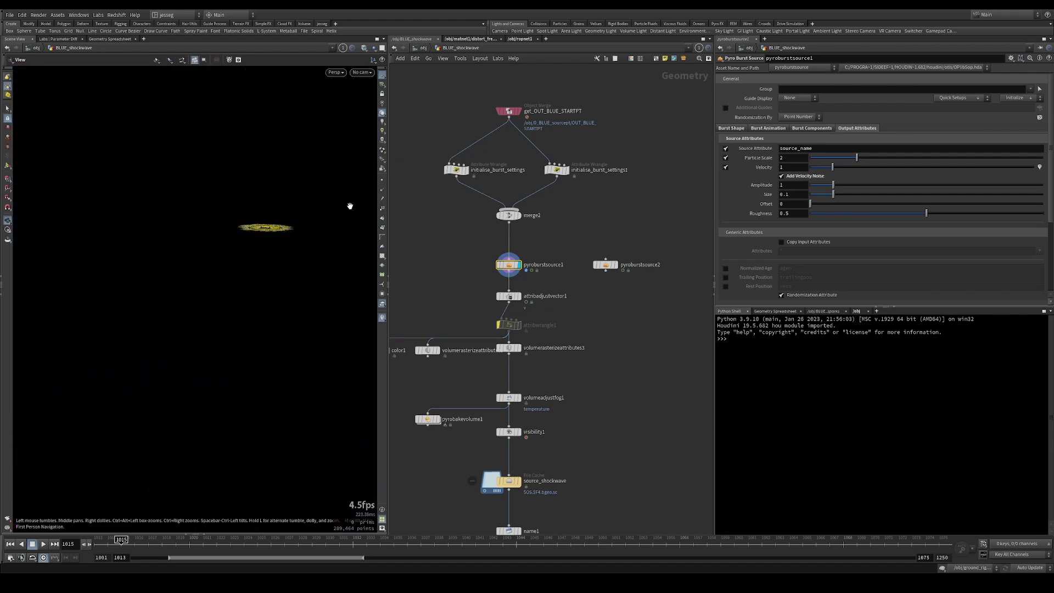
{"action": "left_click", "coordinate": [383, 199]}
{"action": "scroll", "coordinate": [324, 227], "scroll_direction": "down", "scroll_amount": 3}
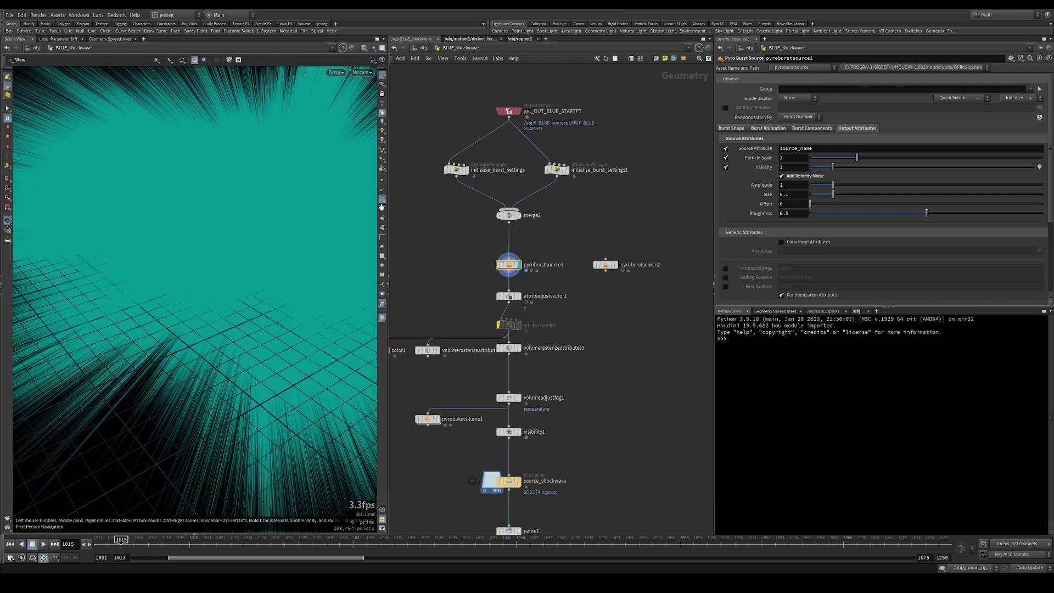
Display attribadjustvector1 with its velocity trails and inspect the burst shape around frames 1015 and 1016
{"action": "left_click", "coordinate": [383, 199]}
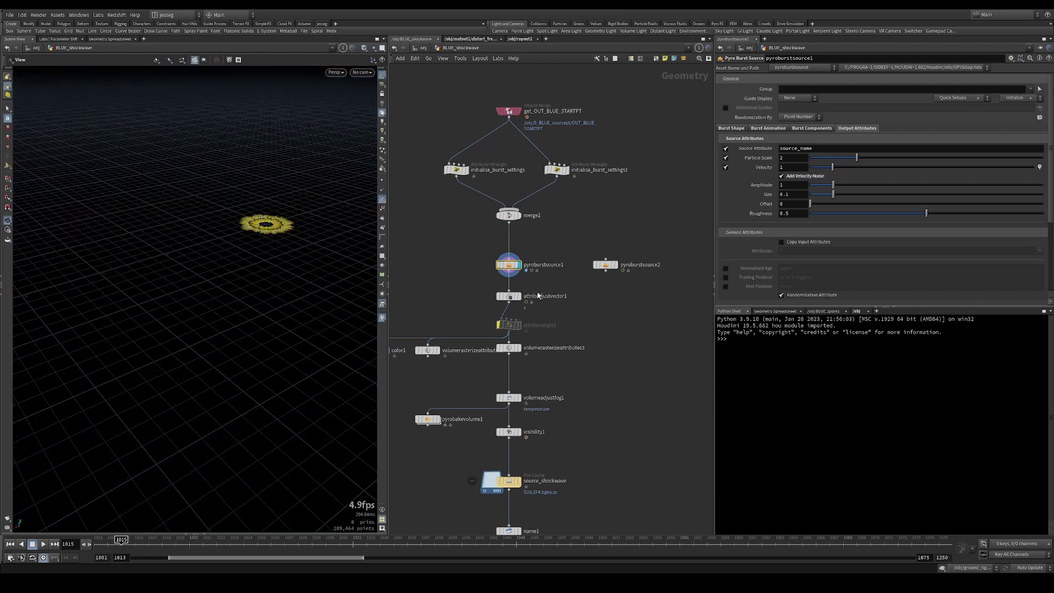
{"action": "left_click", "coordinate": [506, 298]}
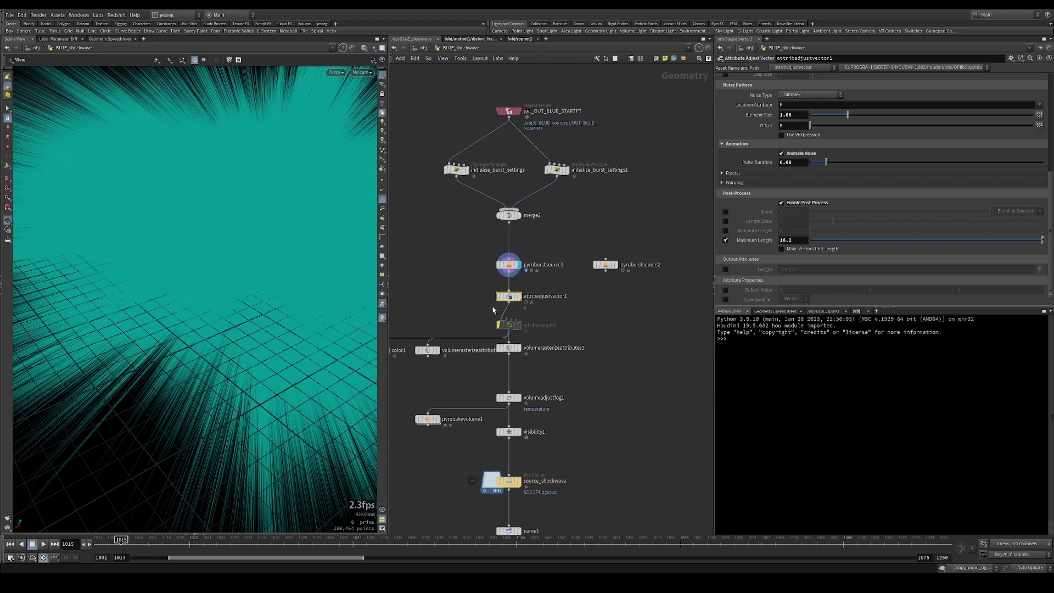
{"action": "left_click", "coordinate": [518, 296]}
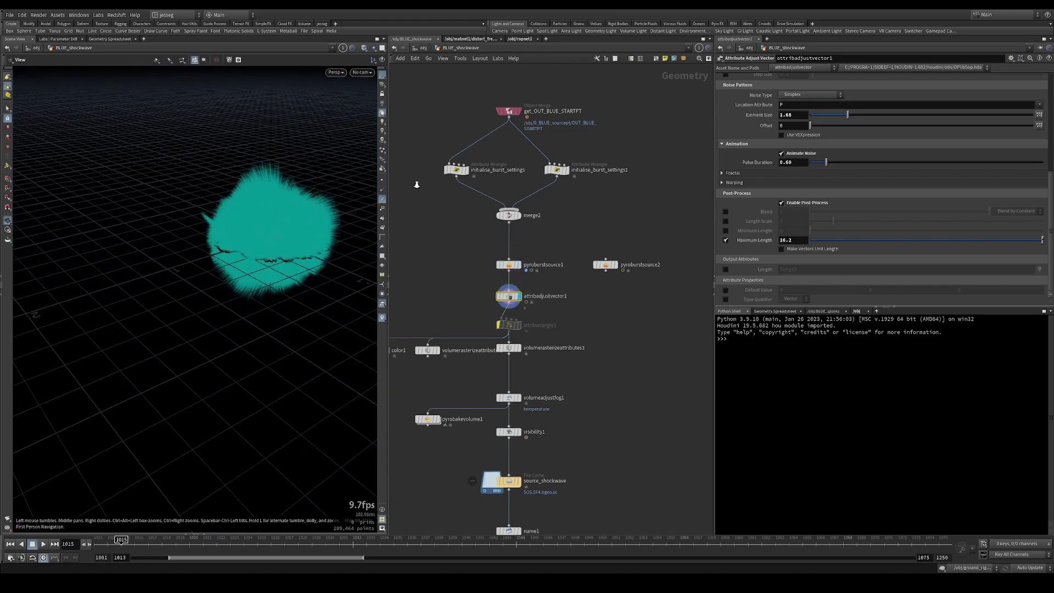
{"action": "left_click_drag", "start_coordinate": [324, 201], "coordinate": [269, 242]}
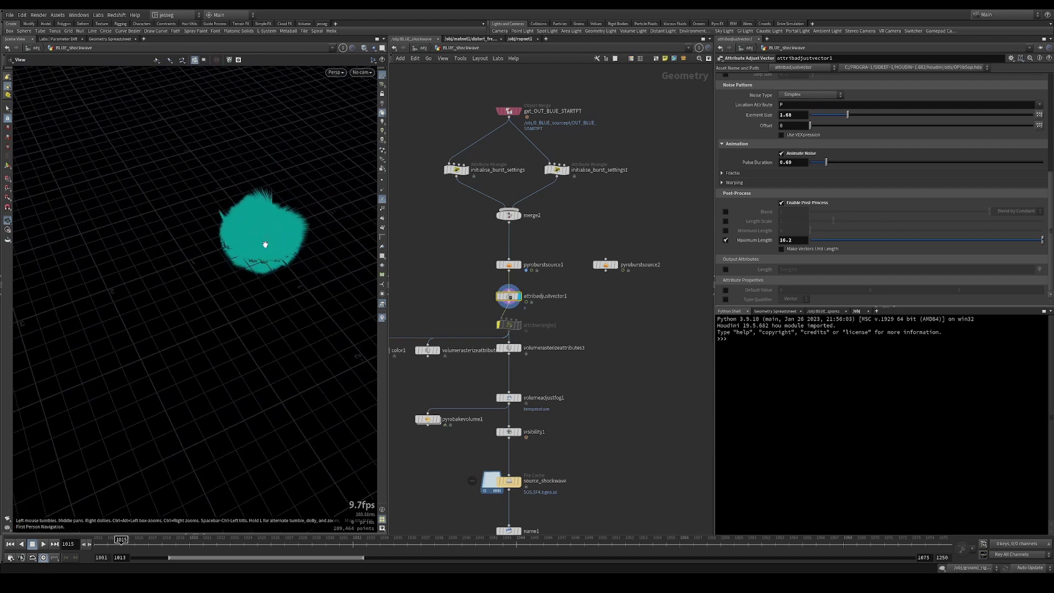
{"action": "left_click", "coordinate": [133, 545]}
{"action": "left_click_drag", "start_coordinate": [139, 544], "coordinate": [126, 542]}
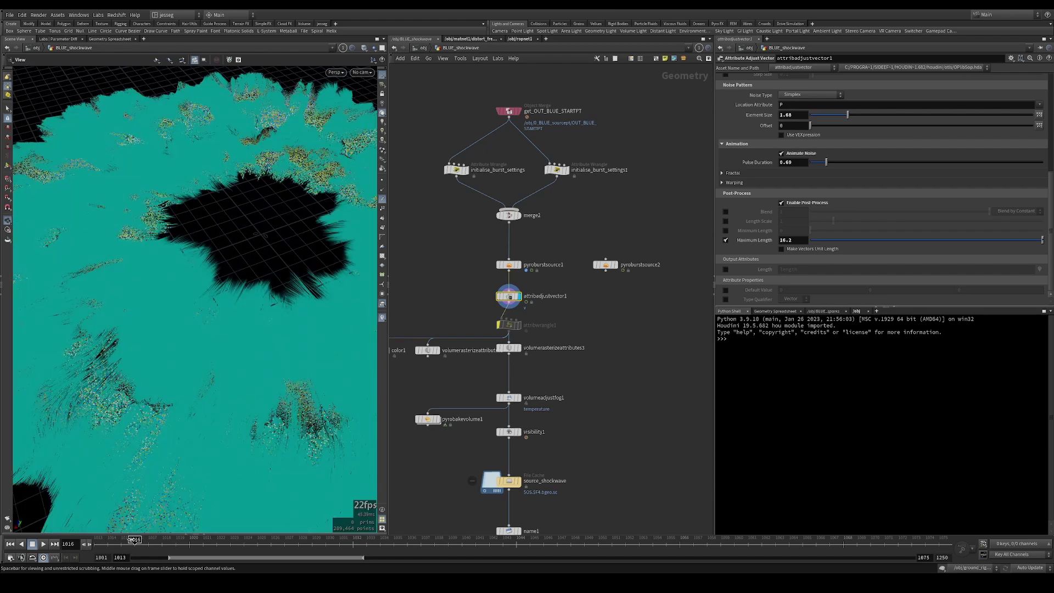
Display volumerasterizeattributes3 and examine the rasterized smoke ring at frame 1017 from a closer angle
{"action": "left_click", "coordinate": [526, 350]}
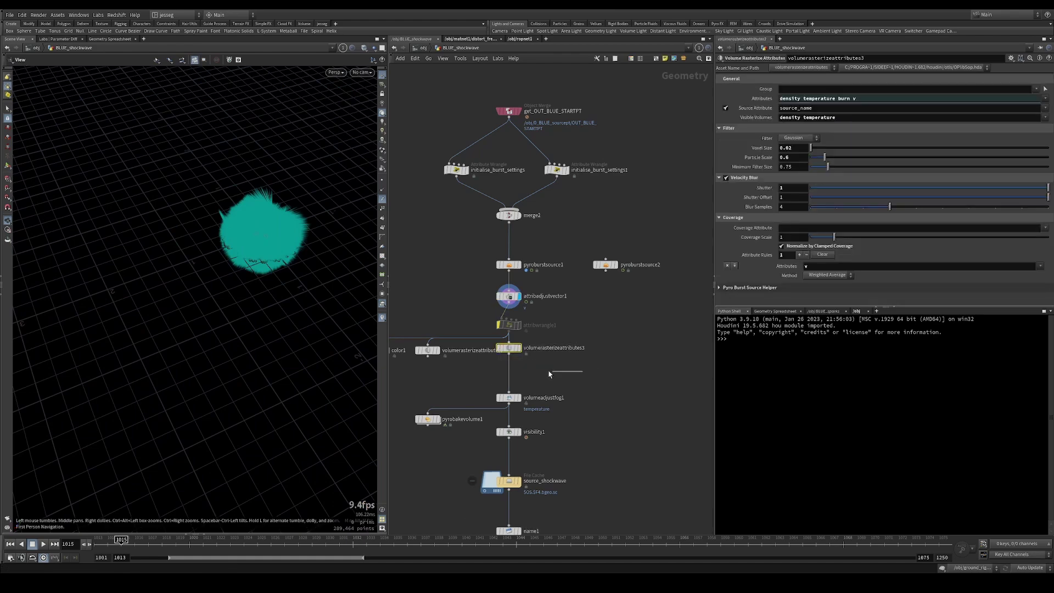
{"action": "key", "text": "r"}
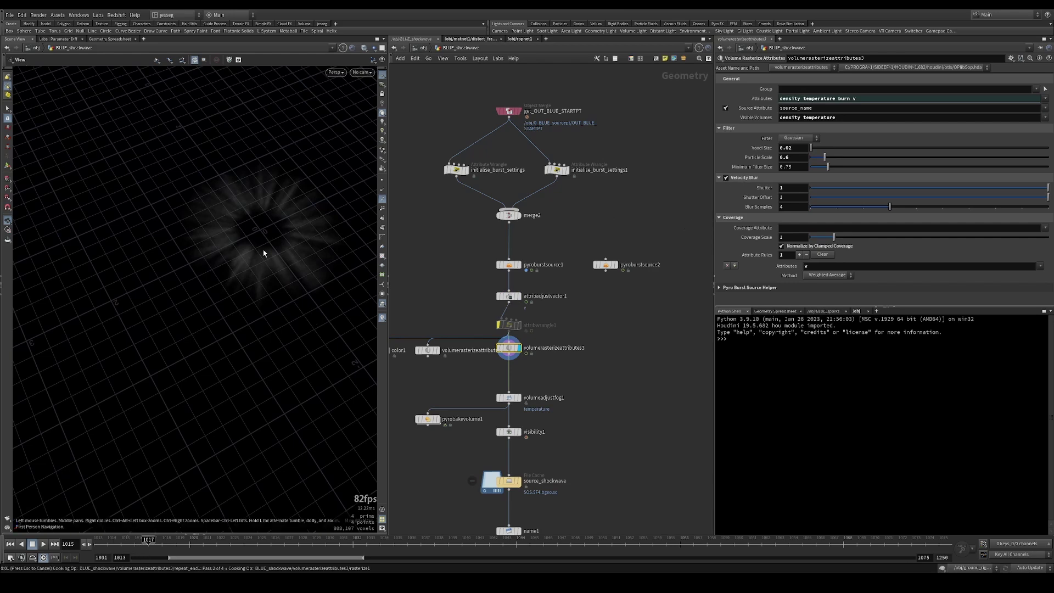
{"action": "scroll", "coordinate": [189, 258], "scroll_direction": "up", "scroll_amount": 5}
{"action": "scroll", "coordinate": [205, 264], "scroll_direction": "down", "scroll_amount": 3}
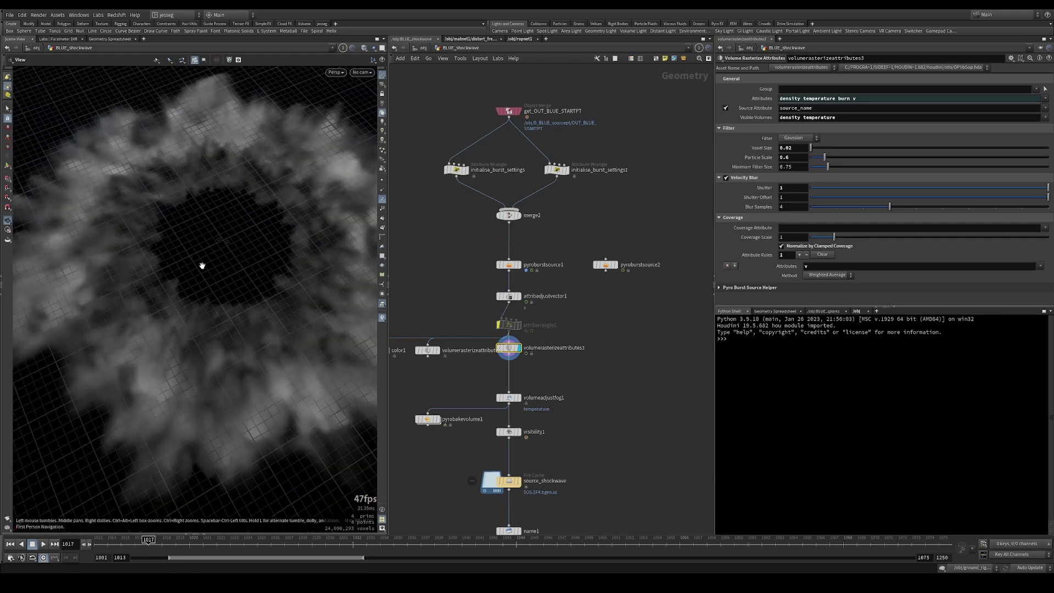
{"action": "mouse_move", "coordinate": [238, 259]}
{"action": "left_mouse_down"}
{"action": "mouse_move", "coordinate": [216, 233]}
{"action": "mouse_move", "coordinate": [226, 207]}
{"action": "mouse_move", "coordinate": [233, 253]}
{"action": "mouse_move", "coordinate": [244, 254]}
{"action": "left_mouse_up"}
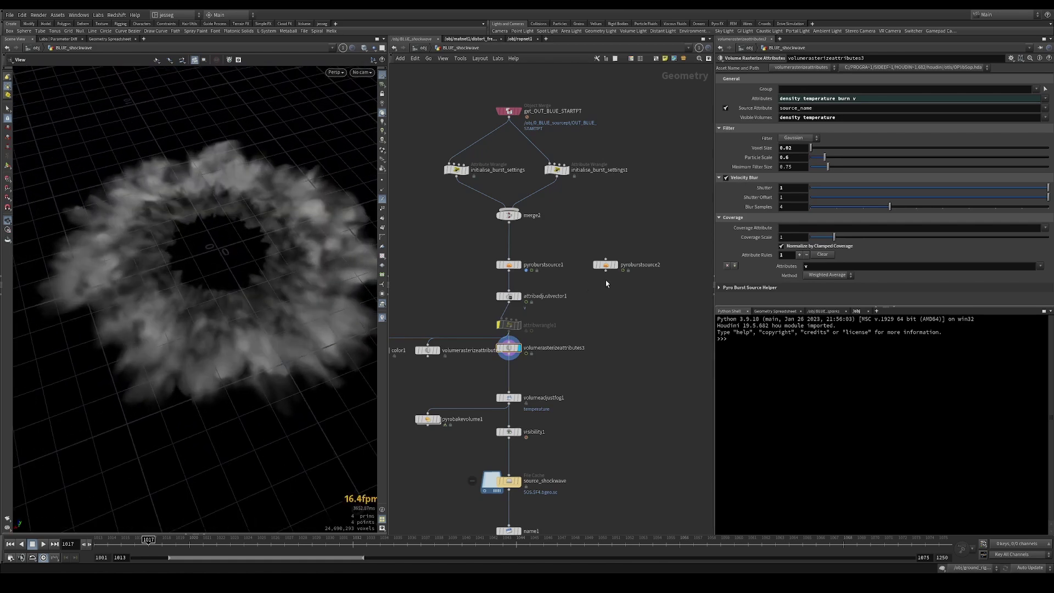
{"action": "left_click_drag", "start_coordinate": [550, 286], "coordinate": [438, 241]}
{"action": "left_click_drag", "start_coordinate": [584, 339], "coordinate": [515, 369]}
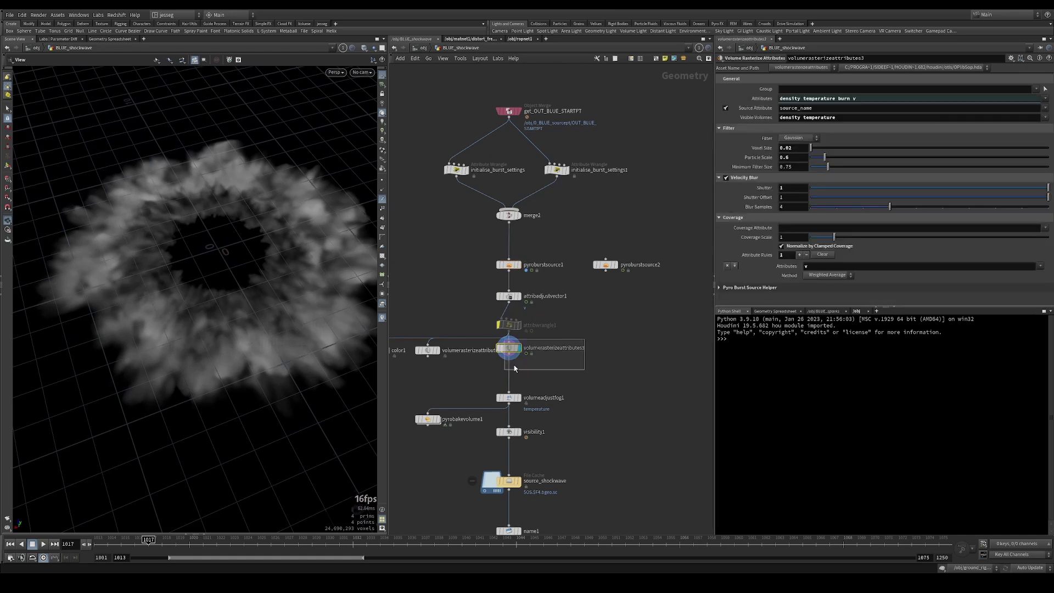
{"action": "middle_click_drag", "start_coordinate": [607, 326], "coordinate": [571, 335]}
Expand the Pyro Burst Source Helper on volumerasterizeattributes3 and review its linked burst source attributes
{"action": "left_click", "coordinate": [745, 288]}
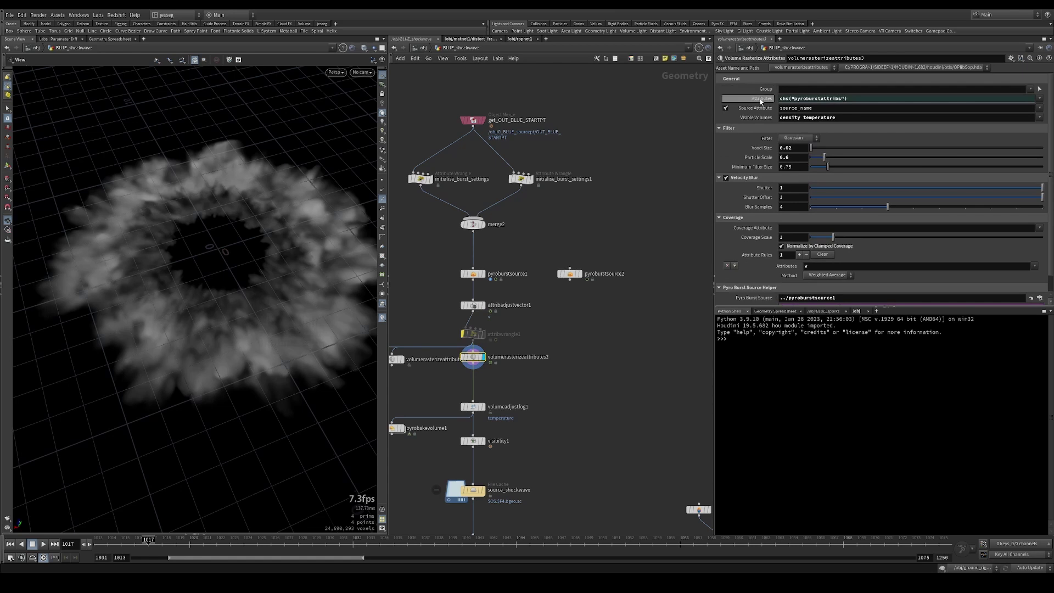
{"action": "scroll", "coordinate": [827, 286], "scroll_direction": "down", "scroll_amount": 1}
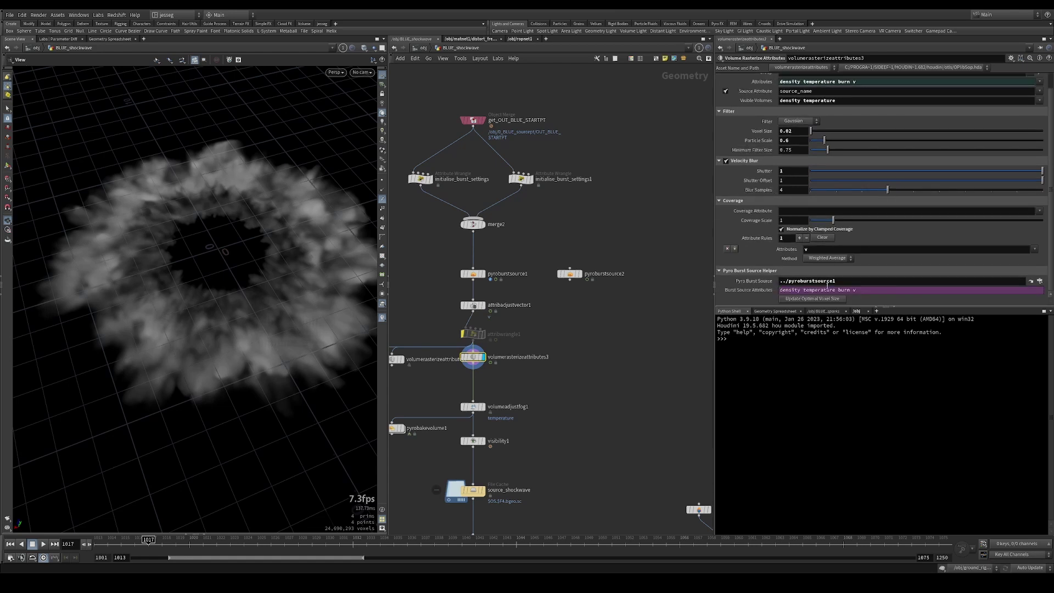
{"action": "left_click", "coordinate": [752, 290]}
{"action": "left_click", "coordinate": [752, 289]}
{"action": "left_click", "coordinate": [752, 289]}
{"action": "left_click", "coordinate": [752, 289]}
Generate a Volume Rasterize Attributes node from pyroburstsource2 with the Source Volume quick setup and place it just below
{"action": "left_click_drag", "start_coordinate": [575, 326], "coordinate": [536, 235]}
{"action": "left_click", "coordinate": [580, 273]}
{"action": "left_click_drag", "start_coordinate": [604, 250], "coordinate": [552, 337]}
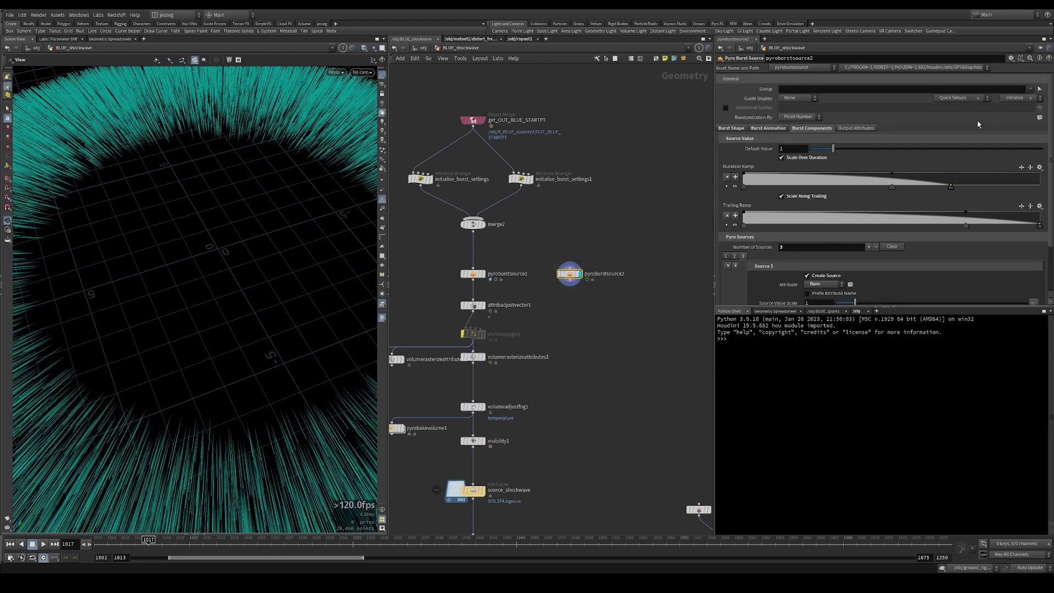
{"action": "left_click", "coordinate": [965, 102]}
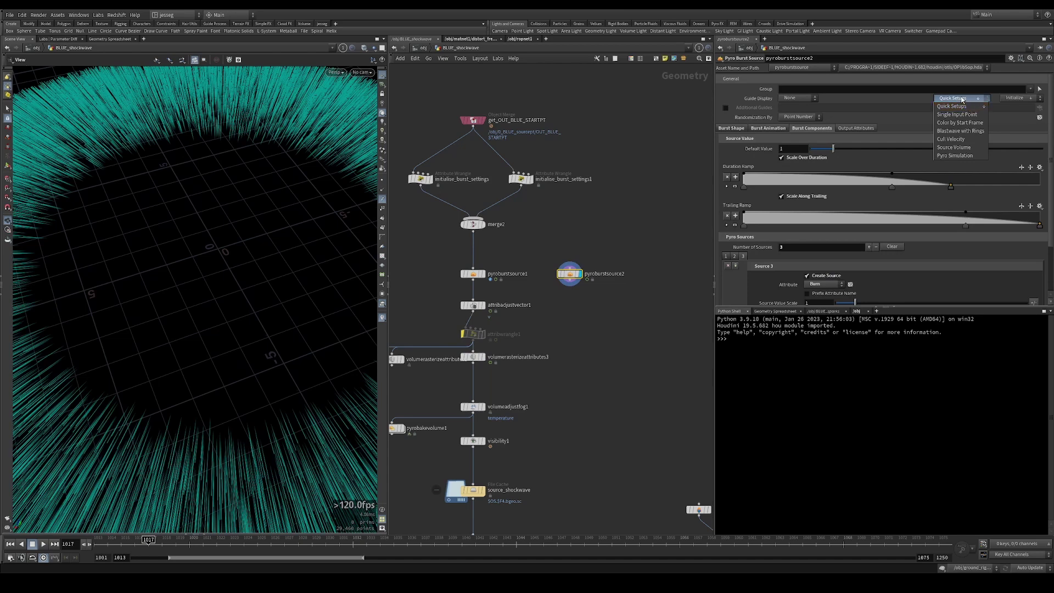
{"action": "left_click", "coordinate": [957, 147]}
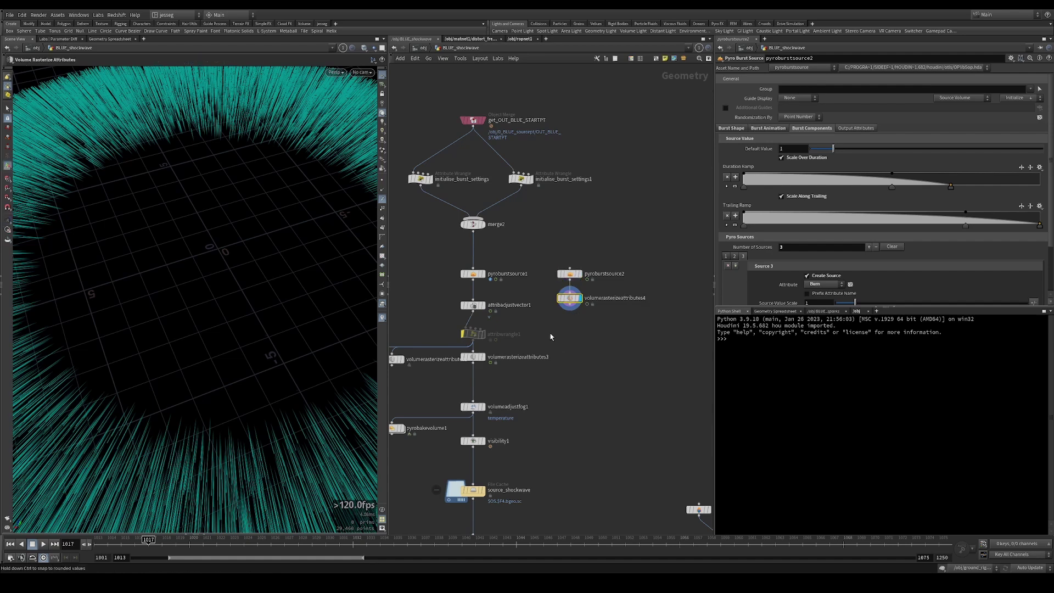
{"action": "left_click_drag", "start_coordinate": [563, 310], "coordinate": [569, 307]}
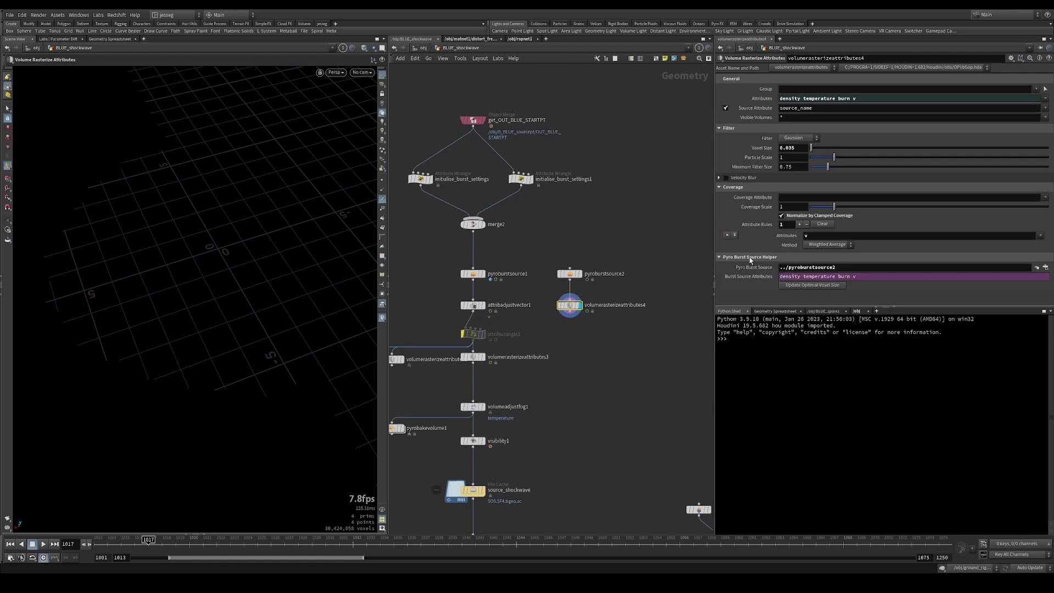
Remove the Burn source from pyroburstsource2 and check the attribute list on volumerasterizeattributes4
{"action": "left_click", "coordinate": [570, 273]}
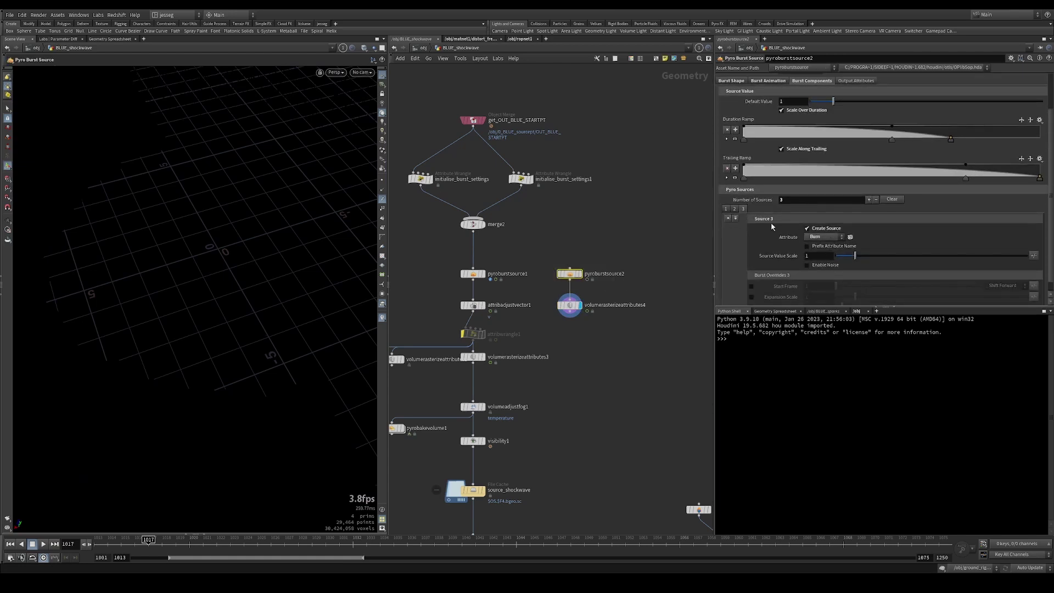
{"action": "left_click", "coordinate": [807, 228]}
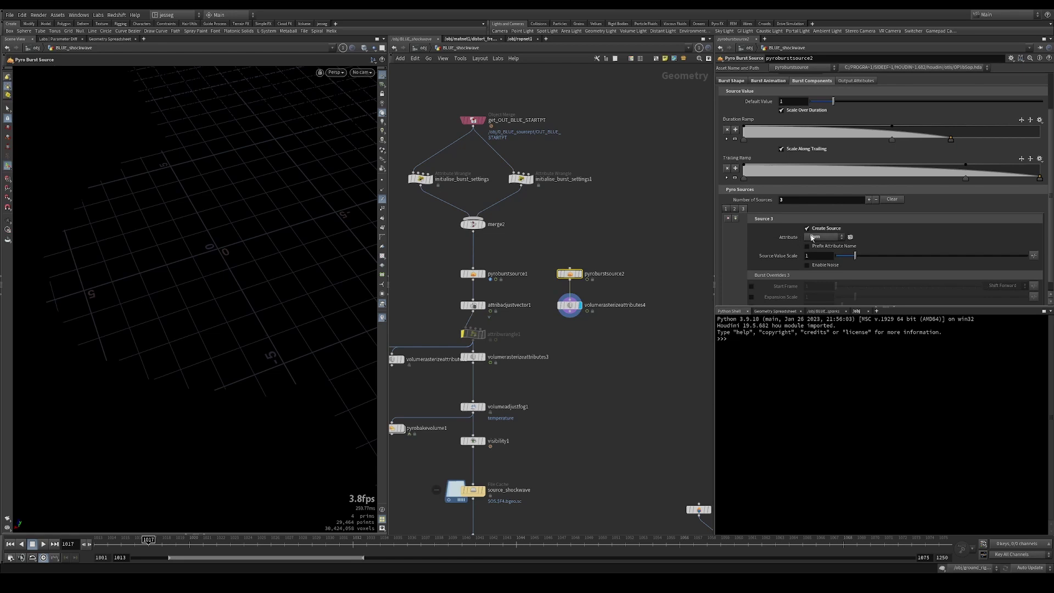
{"action": "left_click", "coordinate": [728, 218]}
{"action": "left_click", "coordinate": [570, 305]}
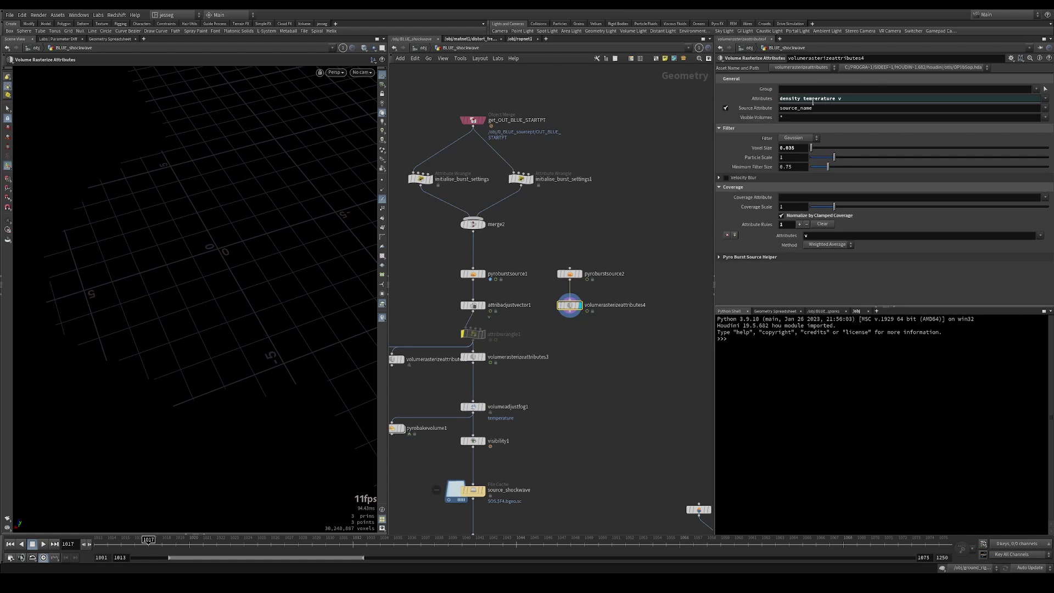
Wire pyrobakevolume1 to the output of volumerasterizeattributes3 and display its fire preview
{"action": "middle_click_drag", "start_coordinate": [581, 329], "coordinate": [631, 272]}
{"action": "mouse_move", "coordinate": [631, 272]}
{"action": "left_mouse_down"}
{"action": "mouse_move", "coordinate": [547, 255]}
{"action": "mouse_move", "coordinate": [496, 301]}
{"action": "left_mouse_up"}
{"action": "left_click_drag", "start_coordinate": [472, 296], "coordinate": [498, 331]}
{"action": "left_click", "coordinate": [507, 307]}
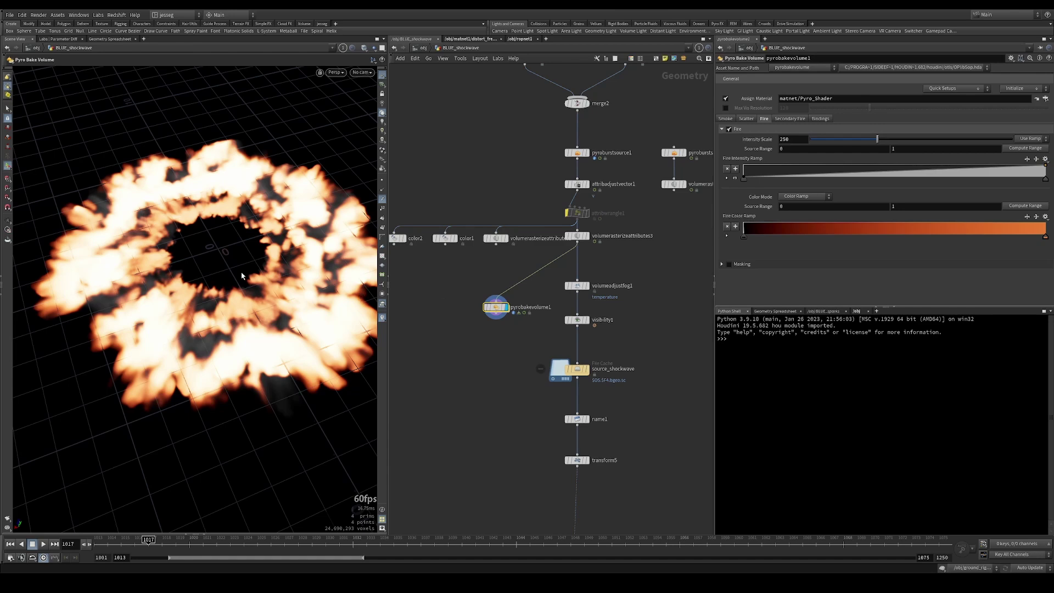
Examine the fire preview and review the Temperature source's noise settings in pyroburstsource1's burst components
{"action": "middle_click_drag", "start_coordinate": [494, 275], "coordinate": [482, 312]}
{"action": "left_click_drag", "start_coordinate": [520, 207], "coordinate": [570, 189]}
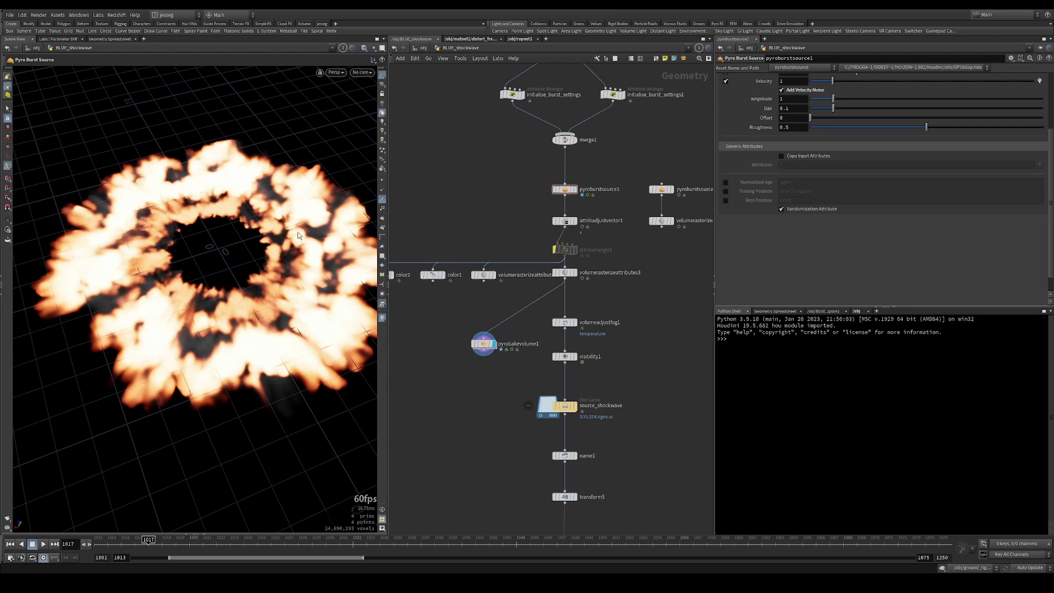
{"action": "key", "text": "Escape"}
{"action": "left_click_drag", "start_coordinate": [305, 225], "coordinate": [305, 215]}
{"action": "scroll", "coordinate": [305, 214], "scroll_direction": "down", "scroll_amount": 3}
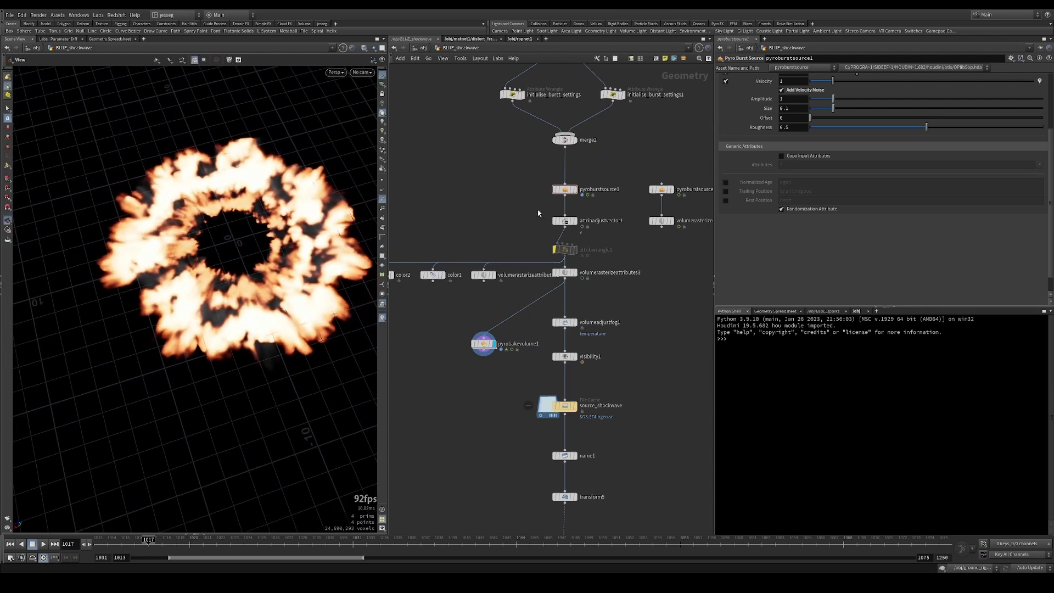
{"action": "left_click", "coordinate": [564, 190]}
{"action": "scroll", "coordinate": [800, 151], "scroll_direction": "up", "scroll_amount": 4}
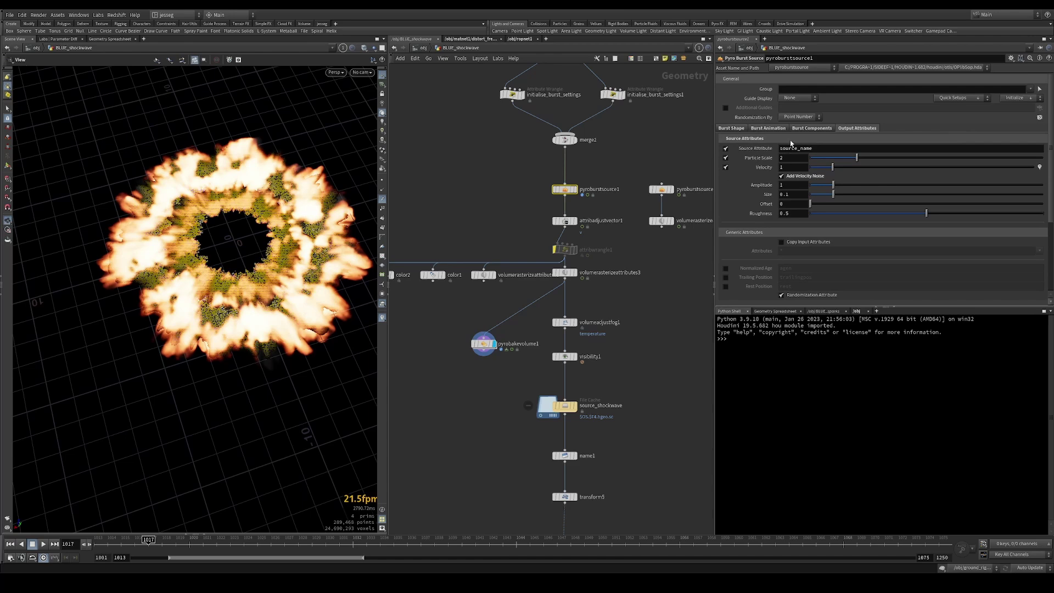
{"action": "left_click", "coordinate": [803, 130]}
{"action": "scroll", "coordinate": [802, 131], "scroll_direction": "down", "scroll_amount": 3}
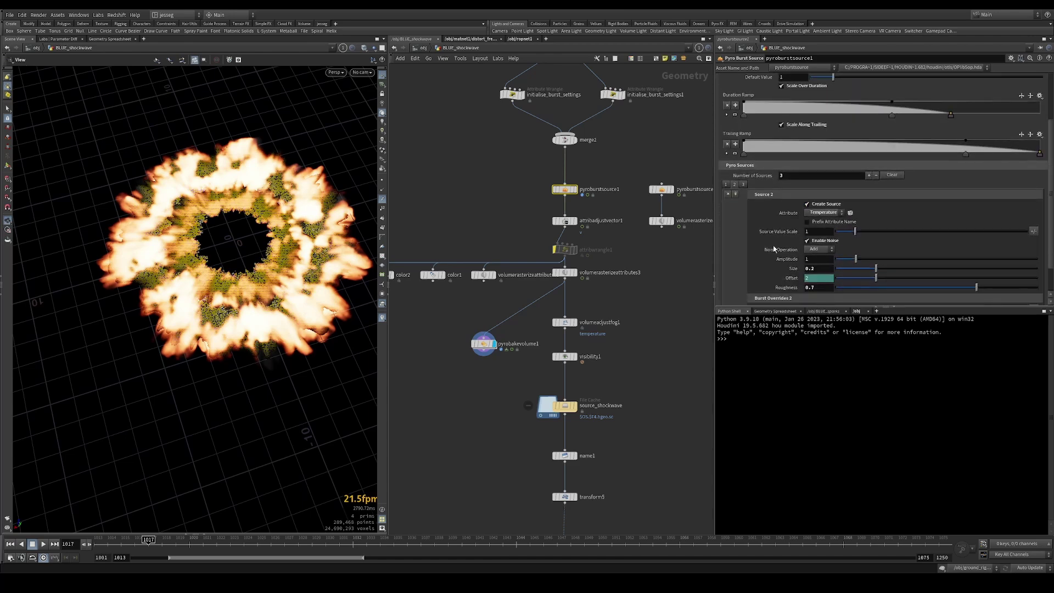
{"action": "left_click", "coordinate": [807, 242]}
Move volumeadjustfog1 closer to volumerasterizeattributes3 and review its temperature noise, animation and fractal settings
{"action": "left_click_drag", "start_coordinate": [228, 303], "coordinate": [230, 268]}
{"action": "left_click_drag", "start_coordinate": [618, 303], "coordinate": [567, 312]}
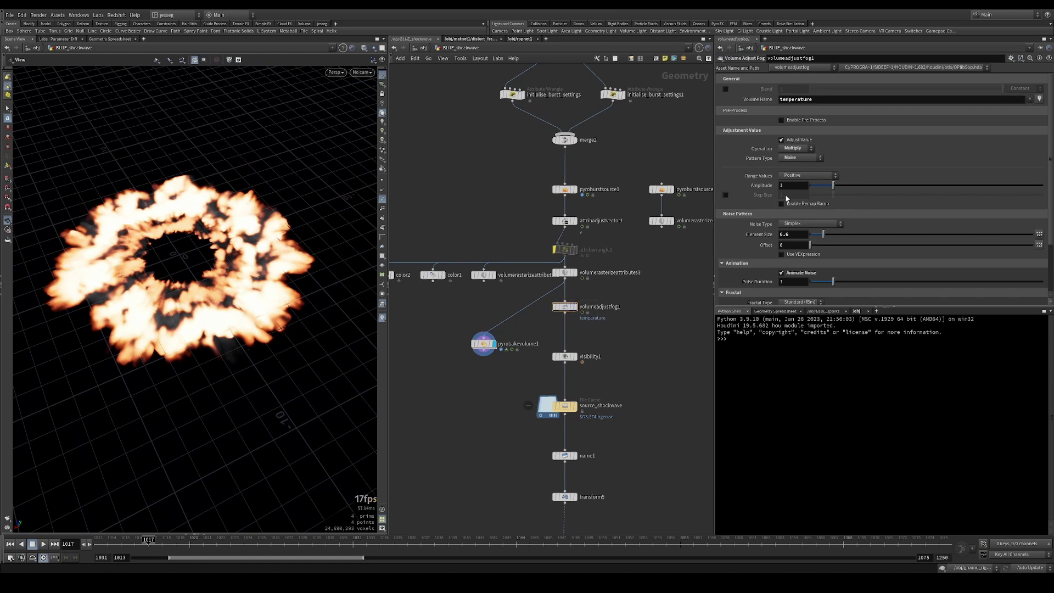
{"action": "scroll", "coordinate": [831, 206], "scroll_direction": "down", "scroll_amount": 2}
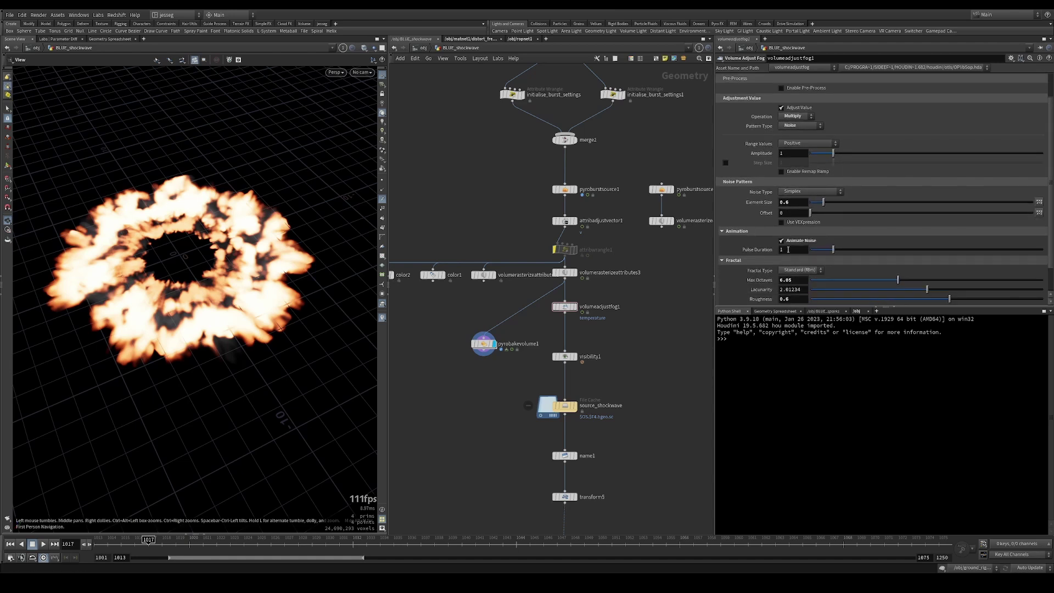
Rewire pyrobakevolume1 to the output of volumeadjustfog1 and inspect the noise breakup in the fire
{"action": "left_click", "coordinate": [565, 314]}
{"action": "left_click", "coordinate": [484, 334]}
{"action": "left_click_drag", "start_coordinate": [186, 300], "coordinate": [185, 322]}
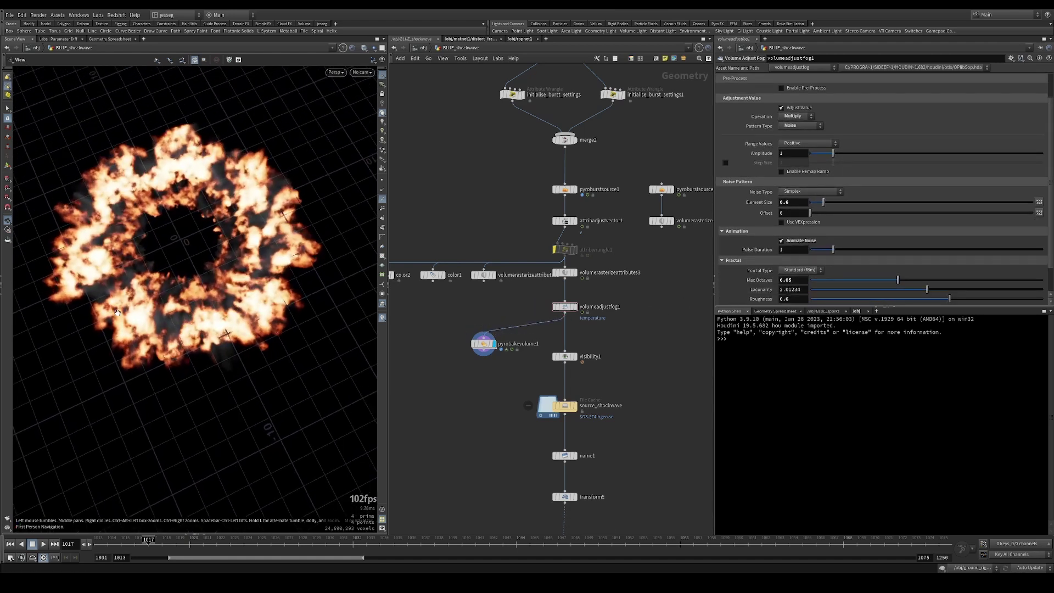
{"action": "right_click_drag", "start_coordinate": [127, 307], "coordinate": [228, 297]}
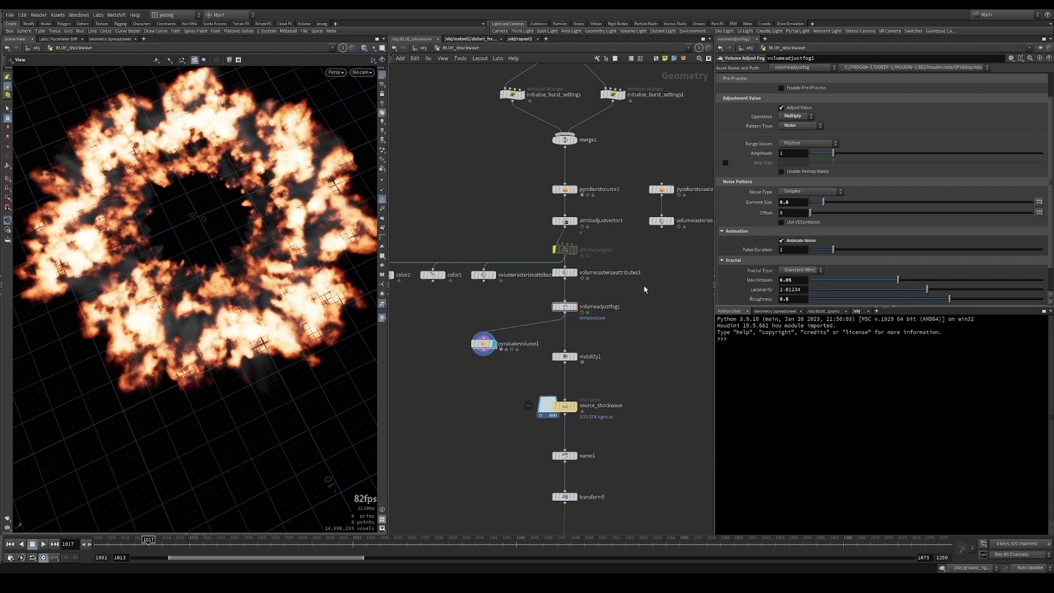
Compare the fire with pyrobakevolume1 fed from volumerasterizeattributes3, then reconnect it to volumeadjustfog1 and review the fractal settings
{"action": "left_click", "coordinate": [483, 333]}
{"action": "key", "text": "Escape"}
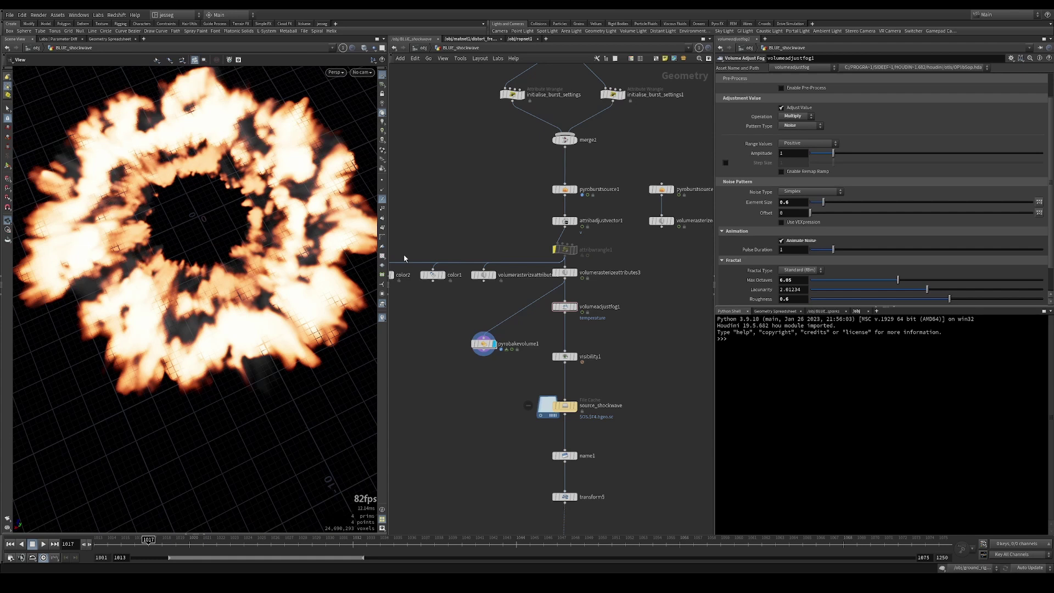
{"action": "left_click_drag", "start_coordinate": [565, 313], "coordinate": [486, 336]}
{"action": "scroll", "coordinate": [797, 265], "scroll_direction": "down", "scroll_amount": 2}
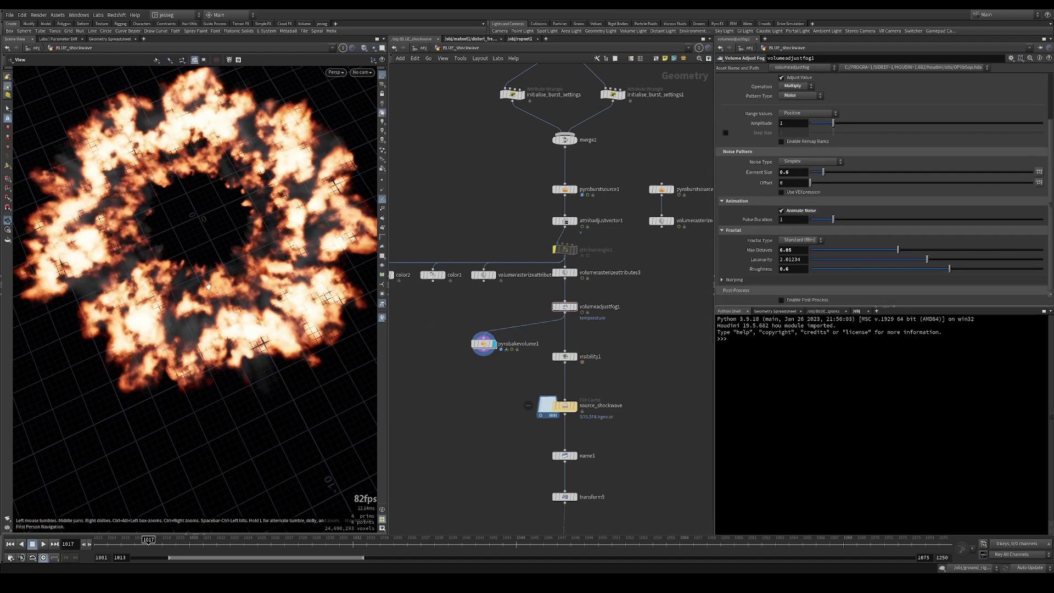
{"action": "right_click_drag", "start_coordinate": [207, 286], "coordinate": [304, 287]}
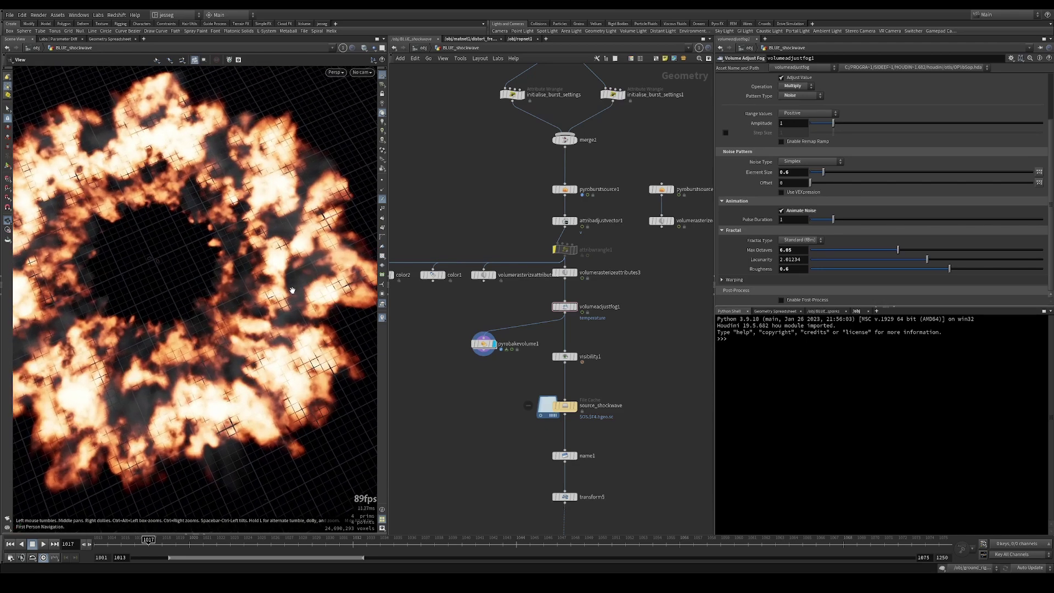
Examine the fire detail up close from several angles and hide the viewport's reference grid
{"action": "left_click_drag", "start_coordinate": [265, 306], "coordinate": [262, 340]}
{"action": "right_click_drag", "start_coordinate": [262, 339], "coordinate": [224, 369]}
{"action": "left_click_drag", "start_coordinate": [225, 369], "coordinate": [249, 328]}
{"action": "right_click_drag", "start_coordinate": [248, 328], "coordinate": [181, 339]}
{"action": "left_click_drag", "start_coordinate": [205, 324], "coordinate": [190, 349]}
{"action": "right_click_drag", "start_coordinate": [190, 349], "coordinate": [204, 331]}
{"action": "left_click_drag", "start_coordinate": [221, 290], "coordinate": [396, 84]}
{"action": "left_click", "coordinate": [383, 76]}
{"action": "left_click_drag", "start_coordinate": [275, 187], "coordinate": [247, 258]}
{"action": "right_click_drag", "start_coordinate": [247, 258], "coordinate": [209, 285]}
Review visibility1's density filter and compare its display with the output of volumeadjustfog1
{"action": "left_click", "coordinate": [574, 356]}
{"action": "left_click", "coordinate": [575, 306]}
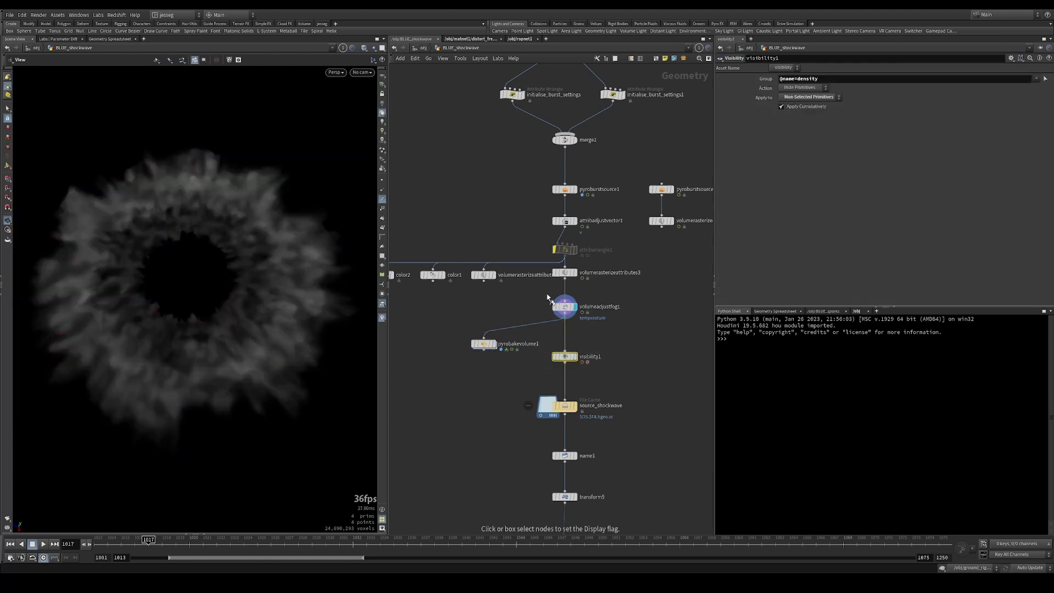
{"action": "left_click_drag", "start_coordinate": [609, 340], "coordinate": [544, 379]}
{"action": "left_click", "coordinate": [575, 356]}
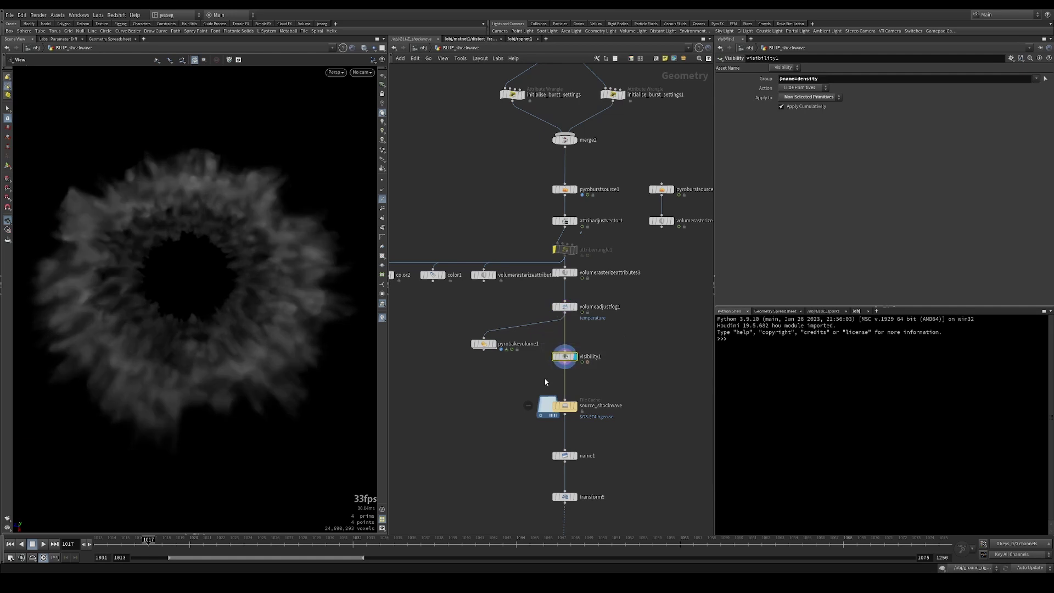
Display the source_shockwave file cache and scrub the cached smoke between frames 1016 and 1023, ending on frame 1017
{"action": "middle_click_drag", "start_coordinate": [598, 386], "coordinate": [613, 336]}
{"action": "left_click_drag", "start_coordinate": [623, 336], "coordinate": [525, 378]}
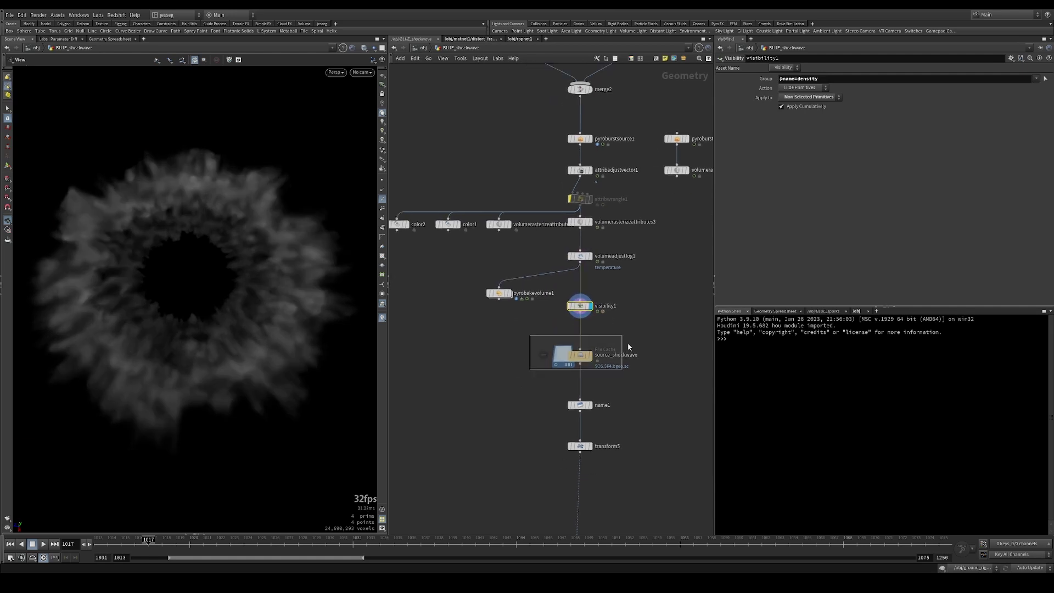
{"action": "left_click_drag", "start_coordinate": [627, 343], "coordinate": [626, 338]}
{"action": "left_click", "coordinate": [588, 355]}
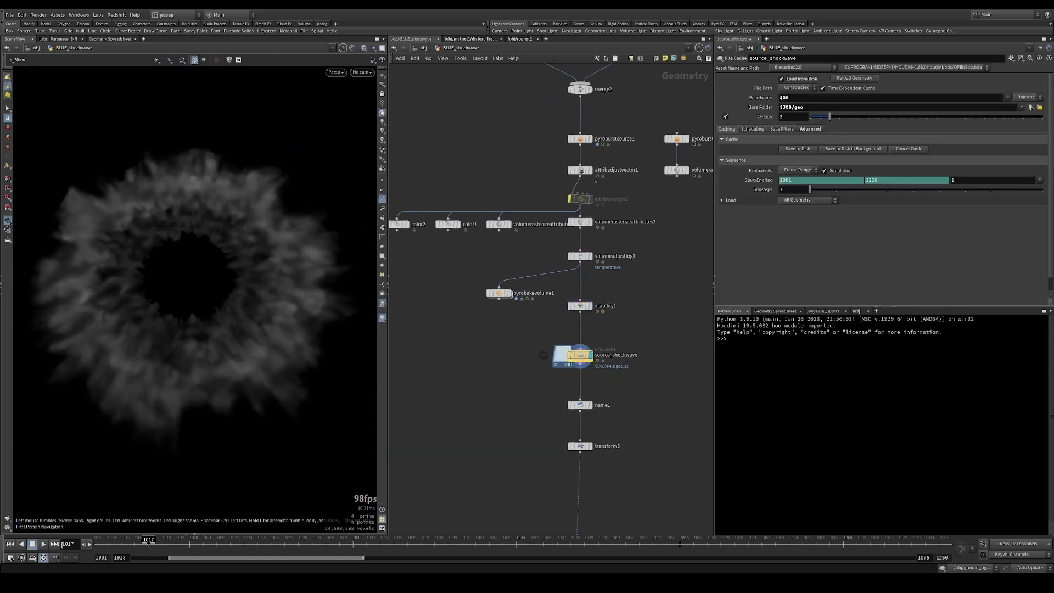
{"action": "left_click_drag", "start_coordinate": [97, 545], "coordinate": [176, 545]}
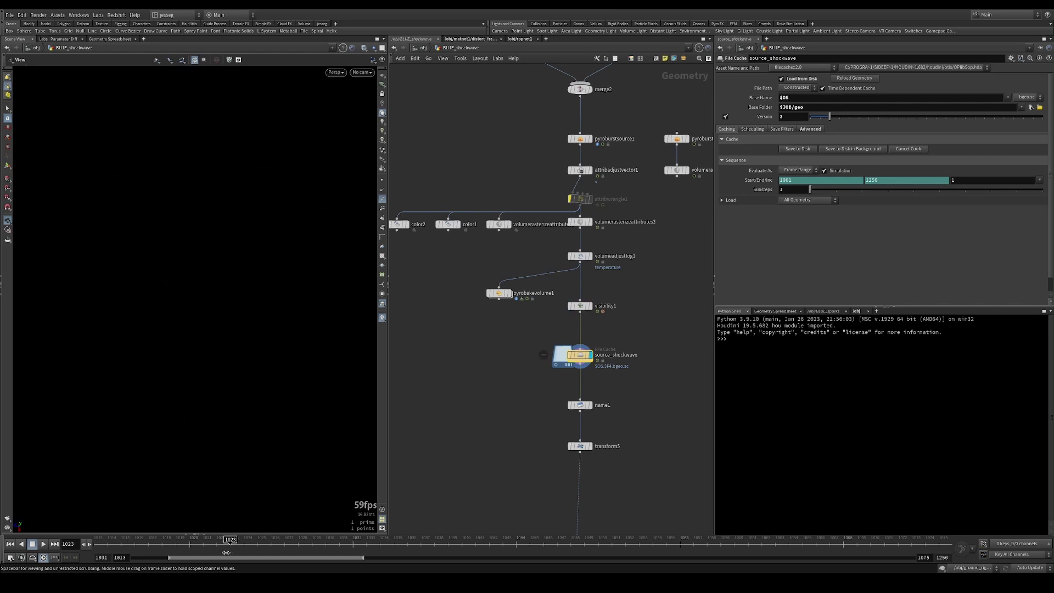
{"action": "left_click_drag", "start_coordinate": [137, 542], "coordinate": [147, 542]}
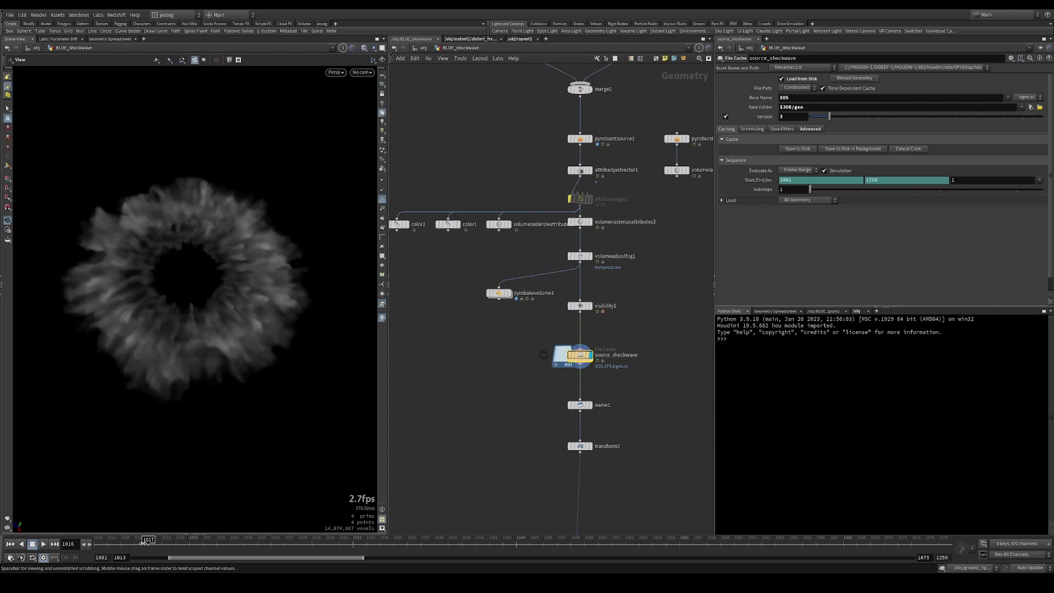
Examine the forces branch, including the Spin force settings of axiom_sourceShape4, and trace its connection to the solver
{"action": "middle_click_drag", "start_coordinate": [645, 425], "coordinate": [433, 316]}
{"action": "scroll", "coordinate": [515, 324], "scroll_direction": "down", "scroll_amount": 3}
{"action": "scroll", "coordinate": [466, 349], "scroll_direction": "up", "scroll_amount": 1}
{"action": "scroll", "coordinate": [491, 291], "scroll_direction": "down", "scroll_amount": 2}
{"action": "scroll", "coordinate": [489, 289], "scroll_direction": "down", "scroll_amount": 2}
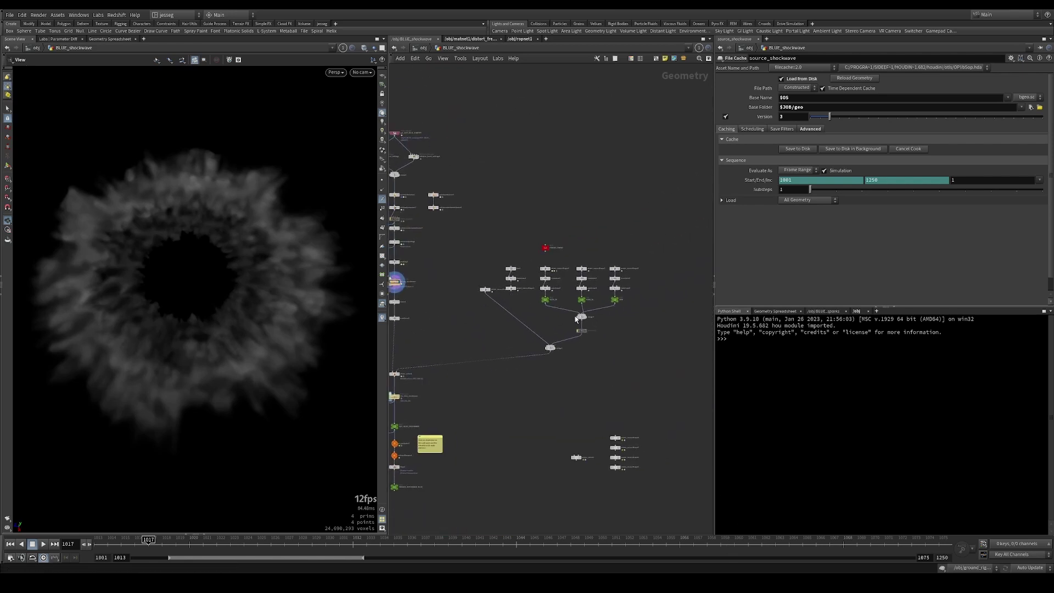
{"action": "scroll", "coordinate": [567, 290], "scroll_direction": "up", "scroll_amount": 2}
{"action": "left_click", "coordinate": [536, 261]}
{"action": "left_click_drag", "start_coordinate": [611, 264], "coordinate": [578, 268]}
{"action": "left_click", "coordinate": [639, 223]}
{"action": "left_click", "coordinate": [637, 260]}
{"action": "middle_click_drag", "start_coordinate": [564, 301], "coordinate": [683, 241]}
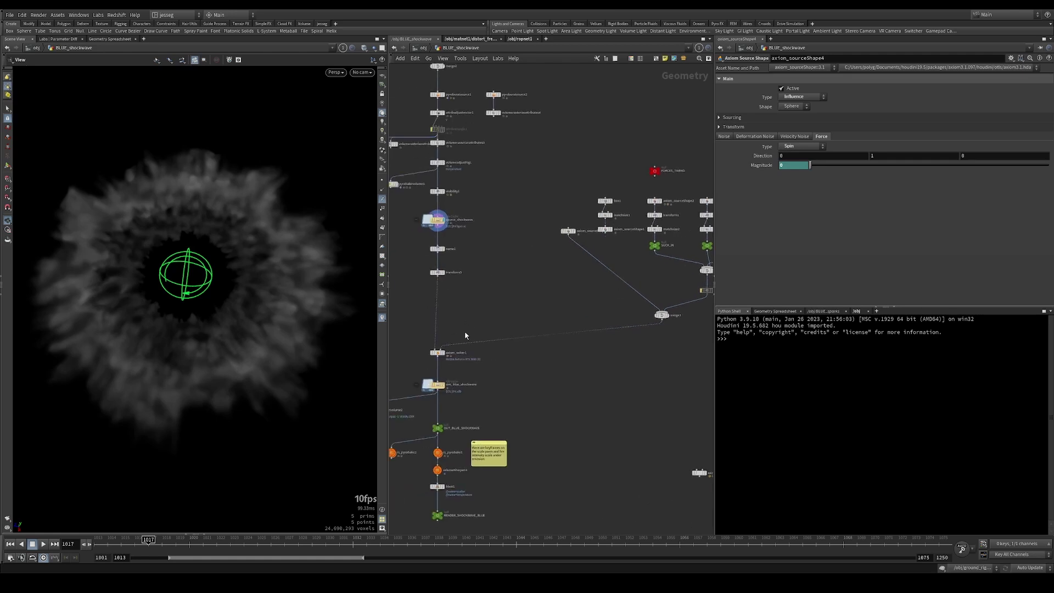
{"action": "left_click_drag", "start_coordinate": [474, 361], "coordinate": [494, 359]}
{"action": "middle_click_drag", "start_coordinate": [561, 292], "coordinate": [583, 298]}
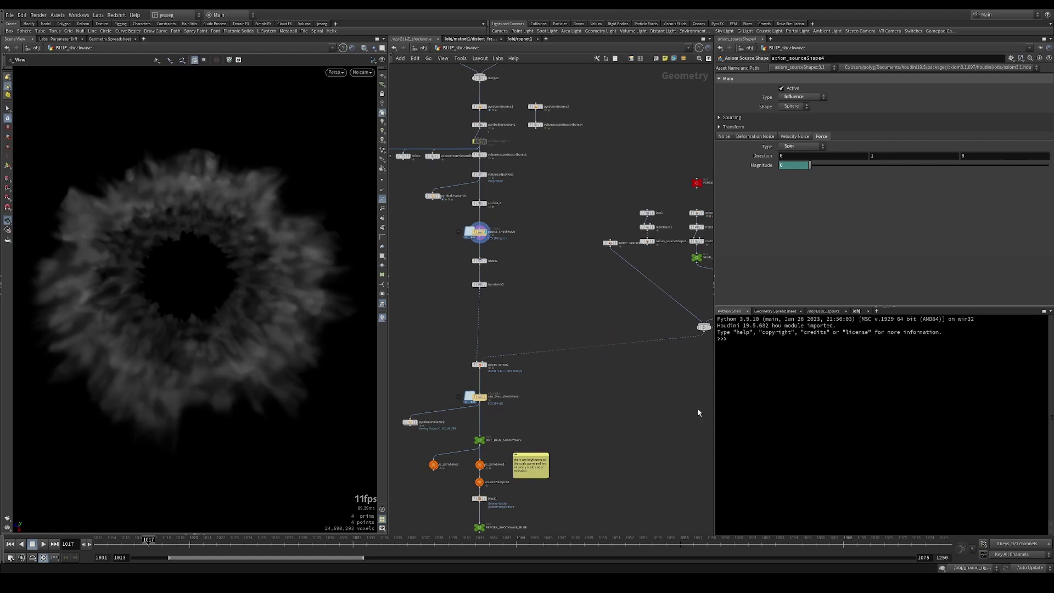